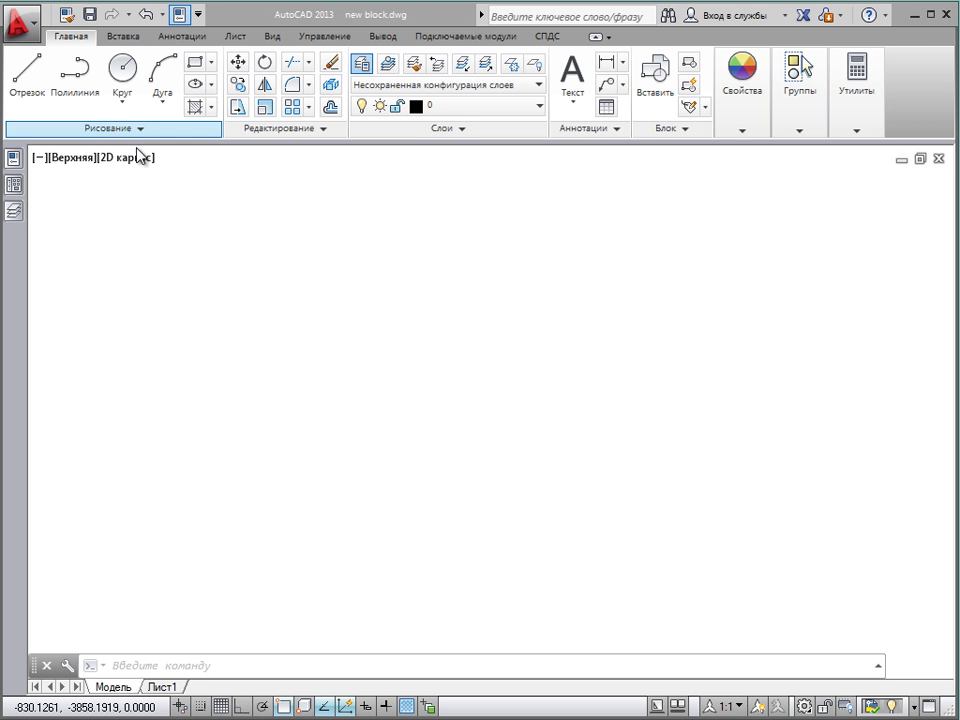
Draw the large outer circle with the CIRCLE command at the default radius.
{"action": "type", "text": "к"}
{"action": "key", "text": "Return"}
{"action": "type", "text": "150"}
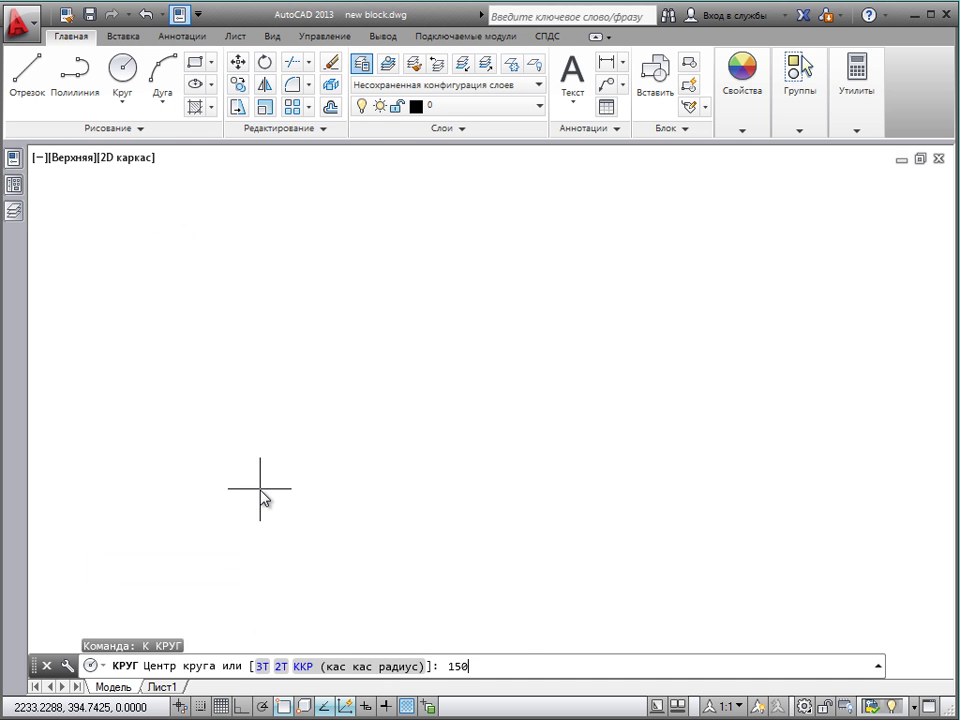
{"action": "key", "text": "Return"}
{"action": "key", "text": "Return"}
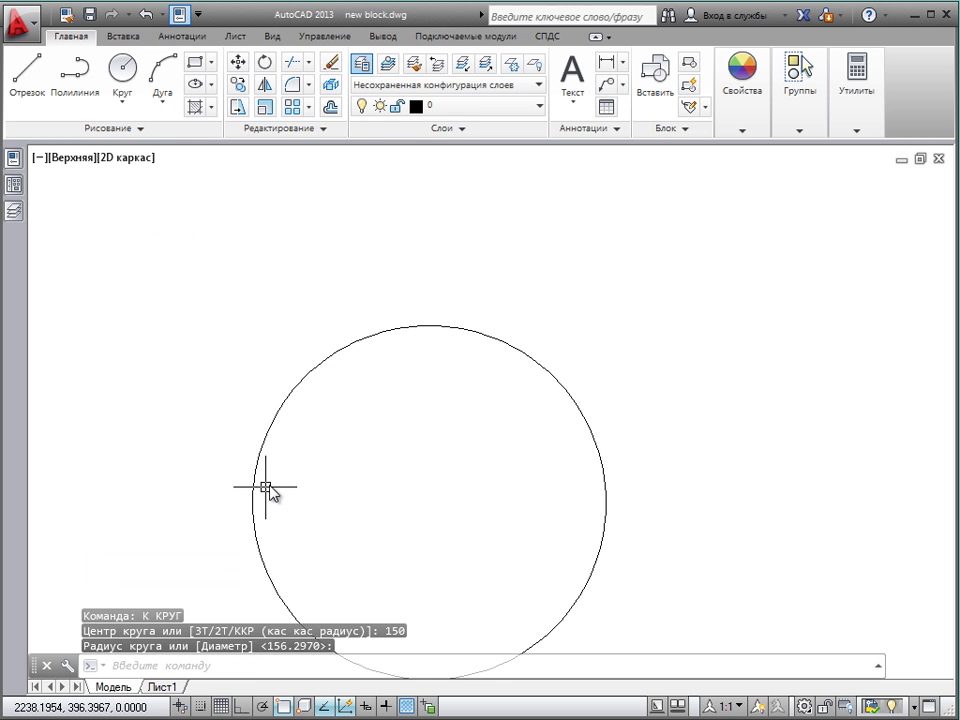
{"action": "type", "text": "пл"}
Draw a two-arc S-shaped polyline from the circle's left edge through its centre to its right edge.
{"action": "key", "text": "Return"}
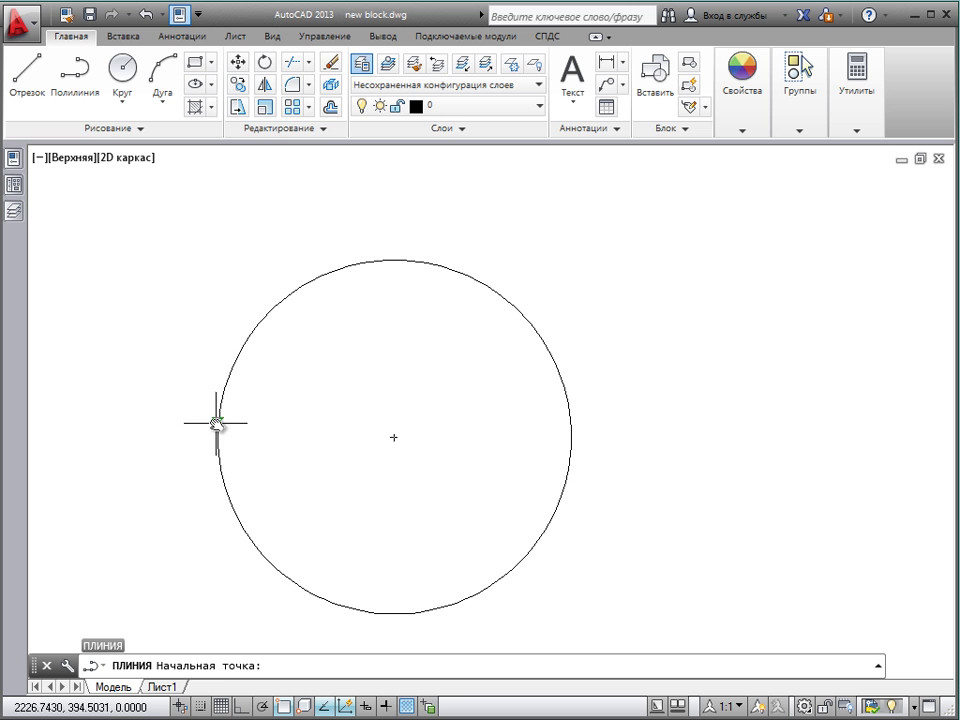
{"action": "left_click", "coordinate": [217, 432]}
{"action": "type", "text": "д"}
{"action": "key", "text": "Return"}
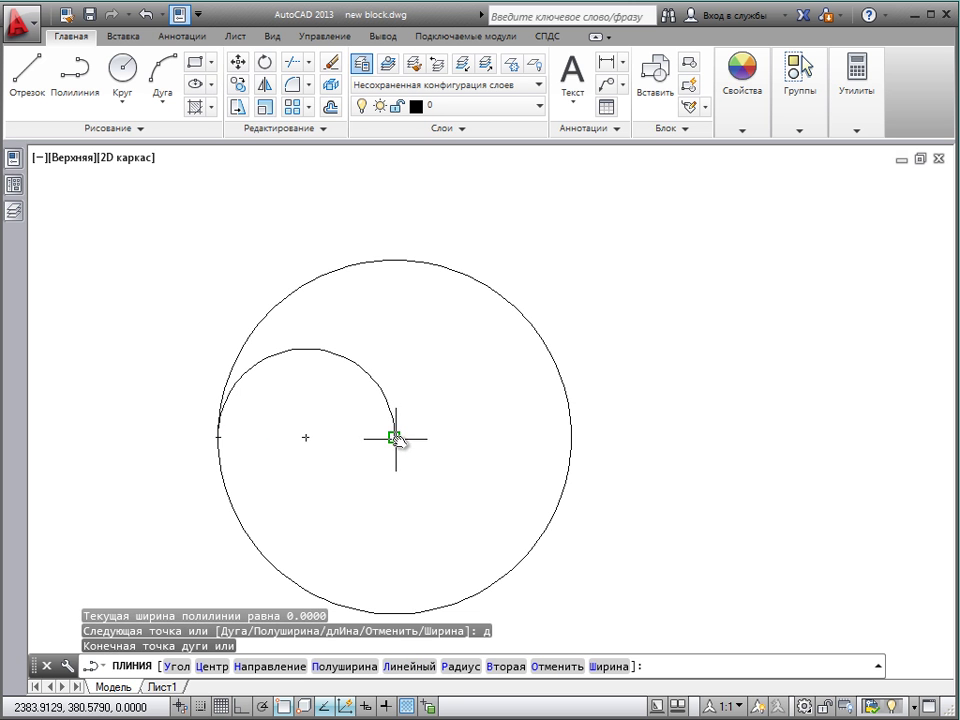
{"action": "left_click", "coordinate": [394, 437]}
{"action": "left_click", "coordinate": [571, 437]}
{"action": "key", "text": "Return"}
{"action": "type", "text": "к"}
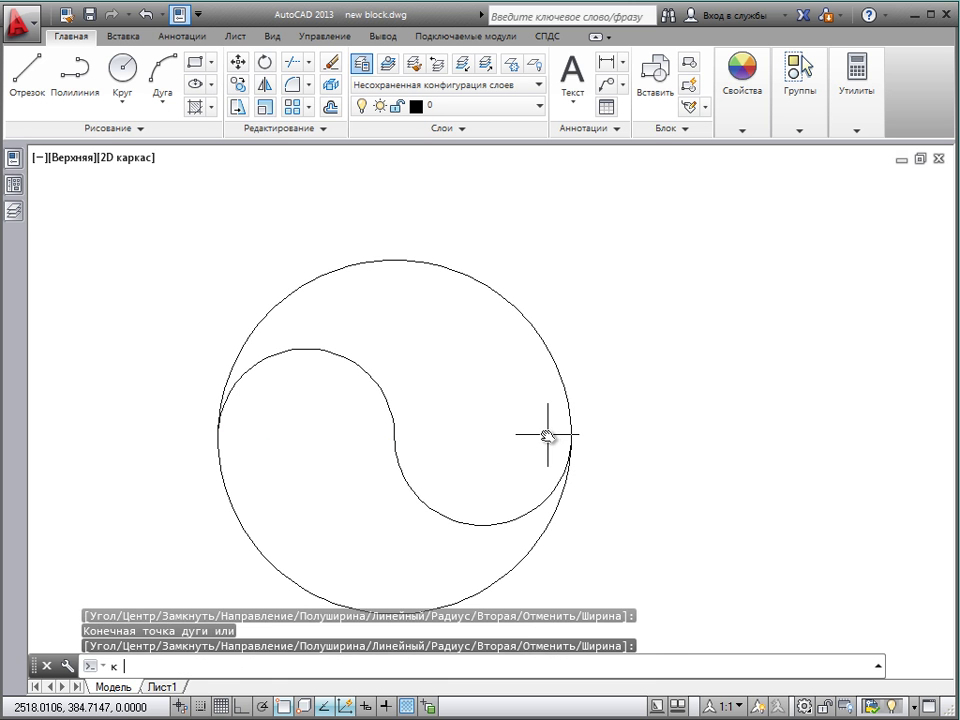
{"action": "key", "text": "Return"}
Draw a small eye circle in the right half and copy it into the left half.
{"action": "left_click", "coordinate": [483, 437]}
{"action": "left_click", "coordinate": [494, 417]}
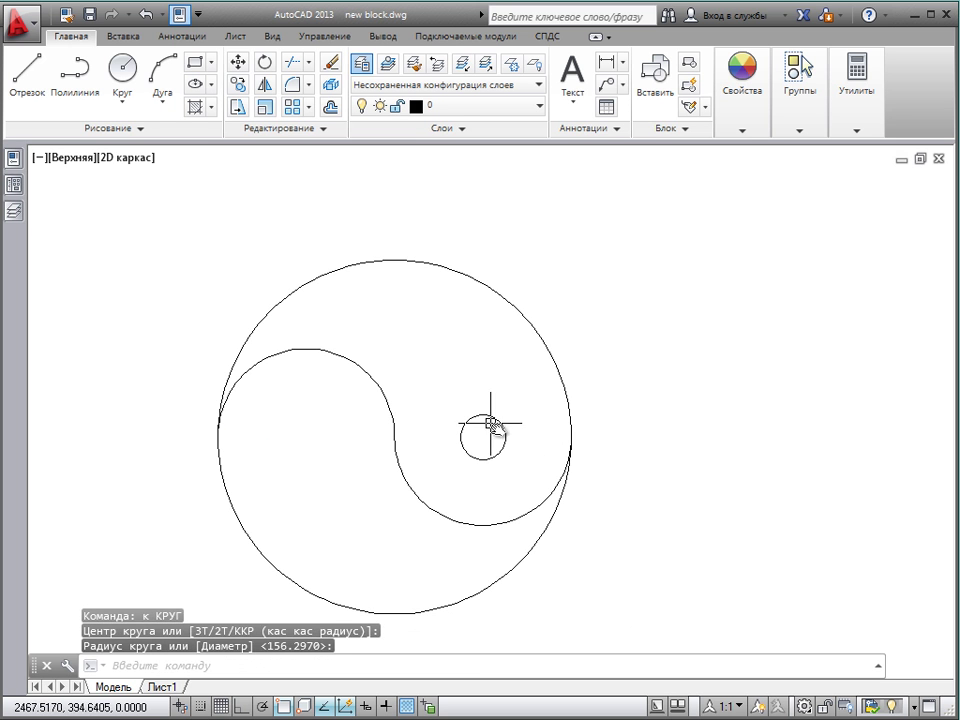
{"action": "left_click", "coordinate": [518, 445]}
{"action": "left_click", "coordinate": [483, 414]}
{"action": "type", "text": "кп"}
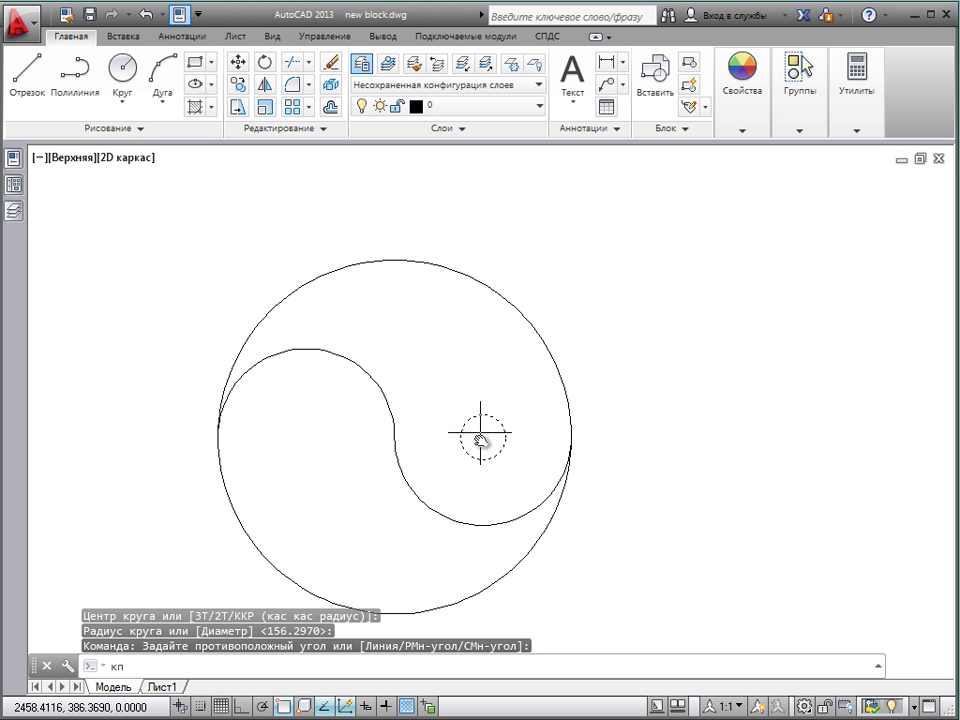
{"action": "key", "text": "Return"}
{"action": "left_click", "coordinate": [483, 437]}
{"action": "left_click", "coordinate": [304, 451]}
{"action": "key", "text": "Escape"}
{"action": "type", "text": "ШТРИХ"}
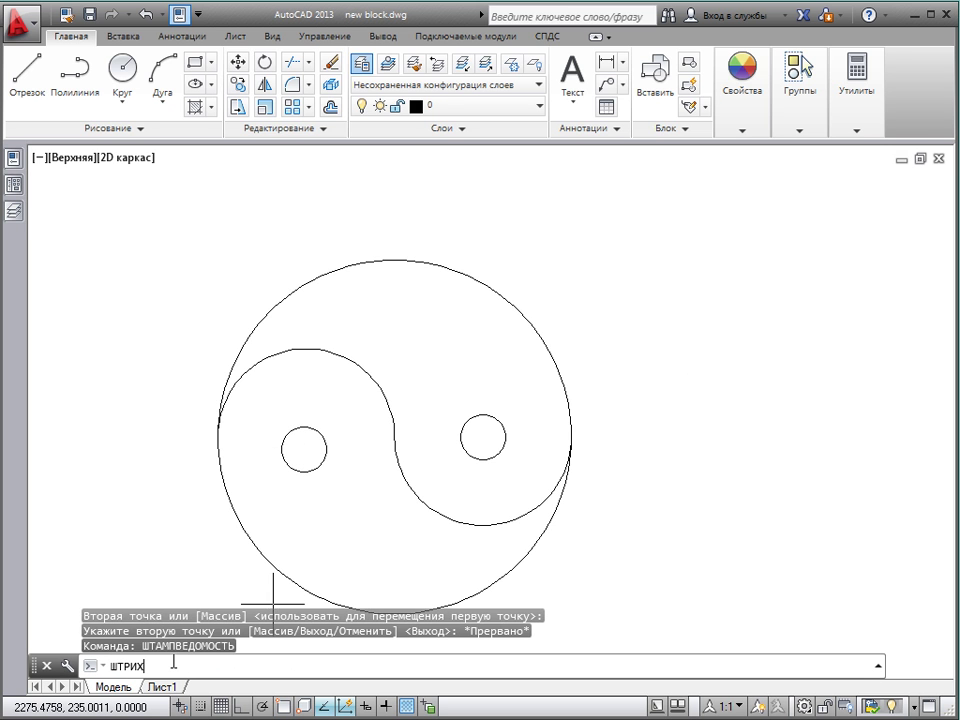
{"action": "key", "text": "Return"}
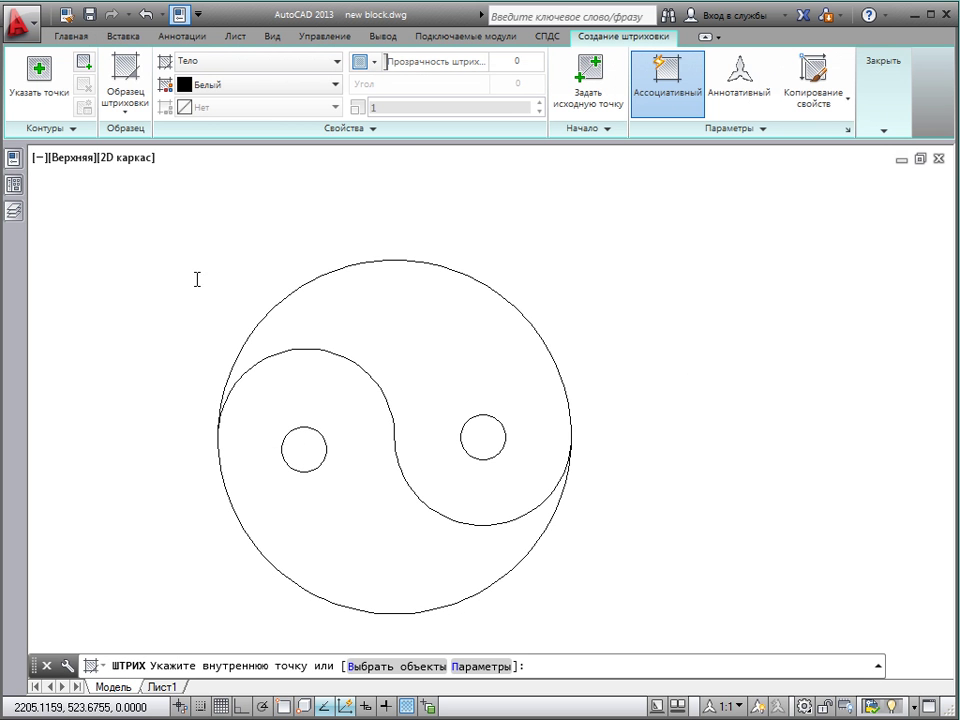
Solid-fill the upper half and the left small eye black, then pan the view.
{"action": "left_click", "coordinate": [416, 320]}
{"action": "left_click", "coordinate": [304, 446]}
{"action": "key", "text": "Return"}
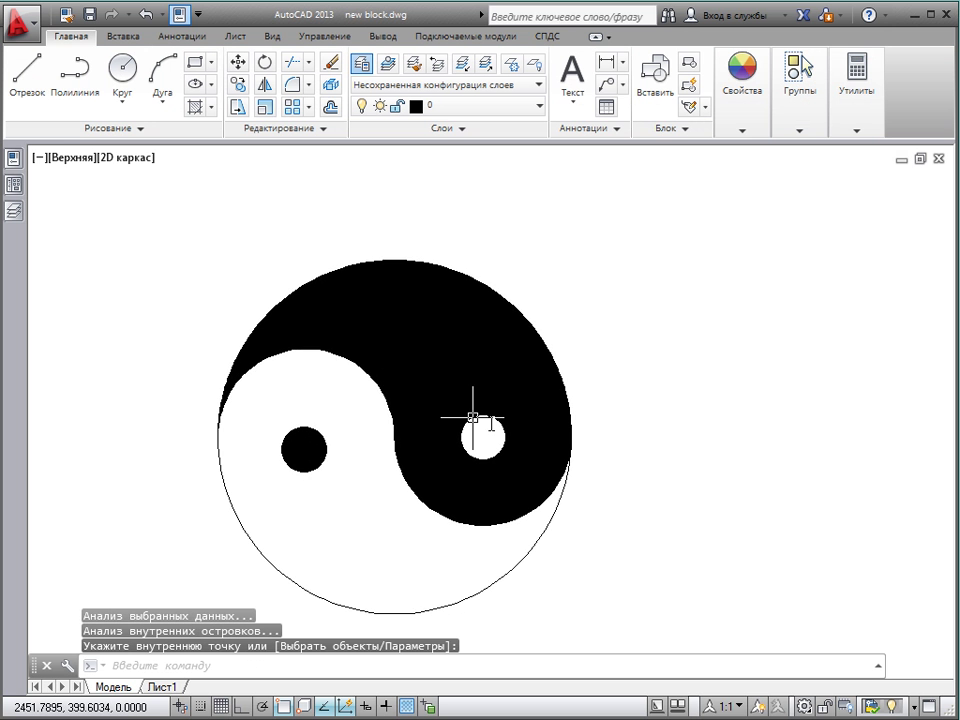
{"action": "middle_click_drag", "start_coordinate": [639, 508], "coordinate": [549, 467]}
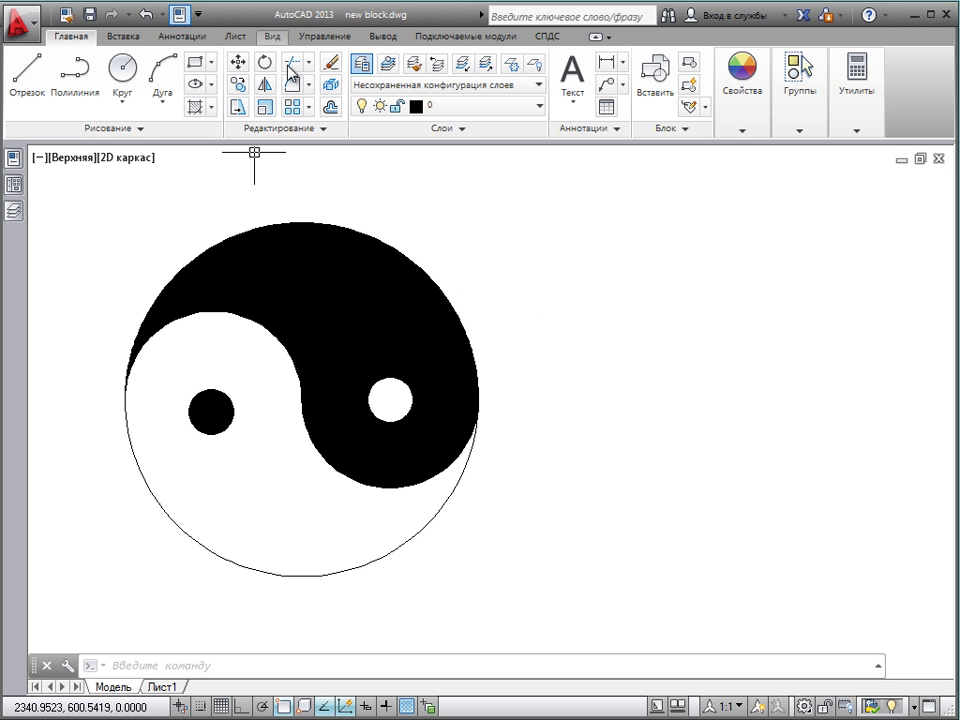
Copy all five yin-yang objects to the right from the bottom point, then select the original.
{"action": "scroll", "coordinate": [528, 370], "scroll_direction": "down", "scroll_amount": 3}
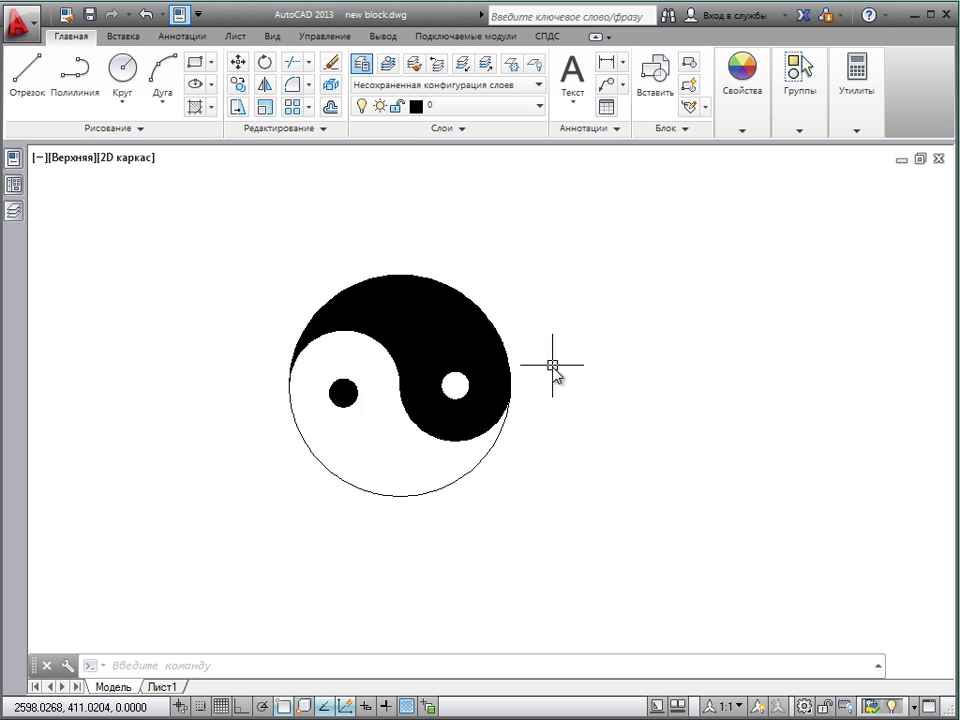
{"action": "scroll", "coordinate": [386, 366], "scroll_direction": "down", "scroll_amount": 2}
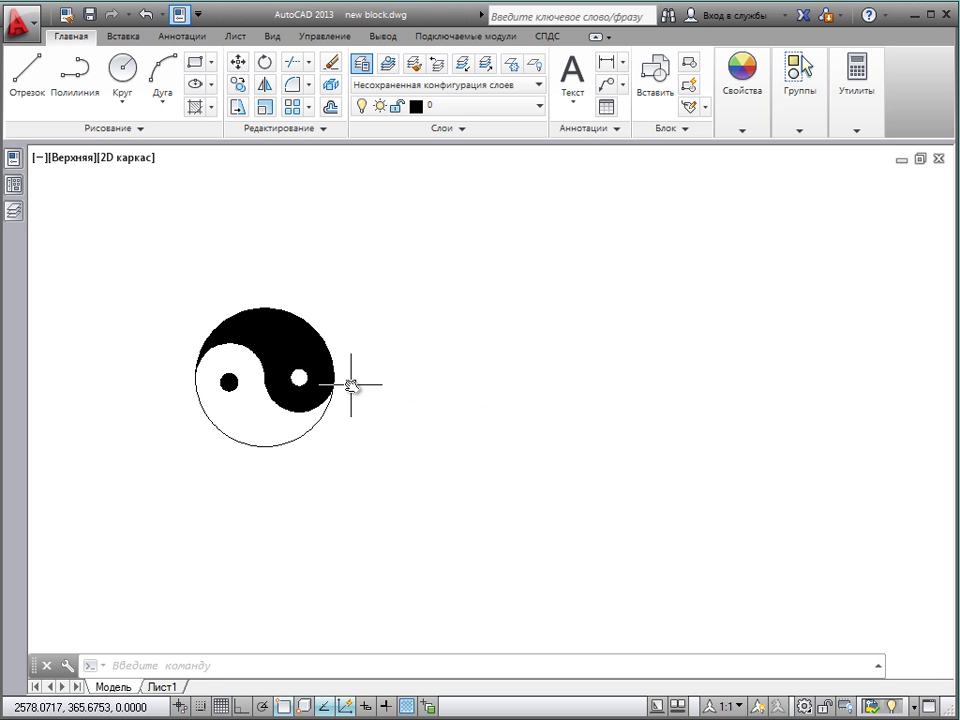
{"action": "left_click", "coordinate": [238, 88]}
{"action": "left_click", "coordinate": [369, 465]}
{"action": "left_click", "coordinate": [161, 257]}
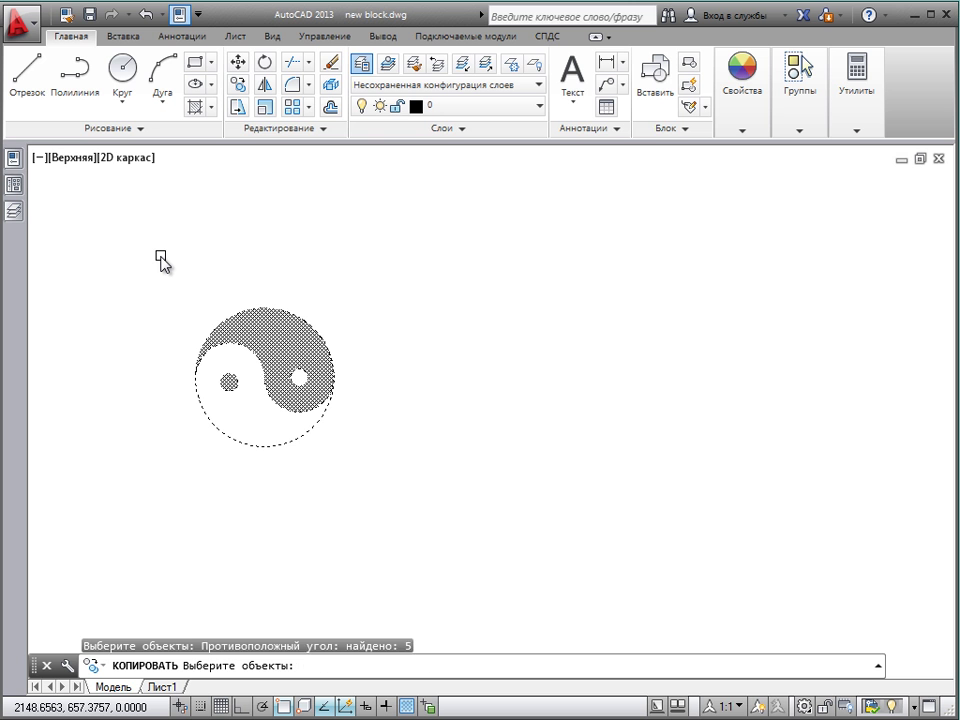
{"action": "key", "text": "Return"}
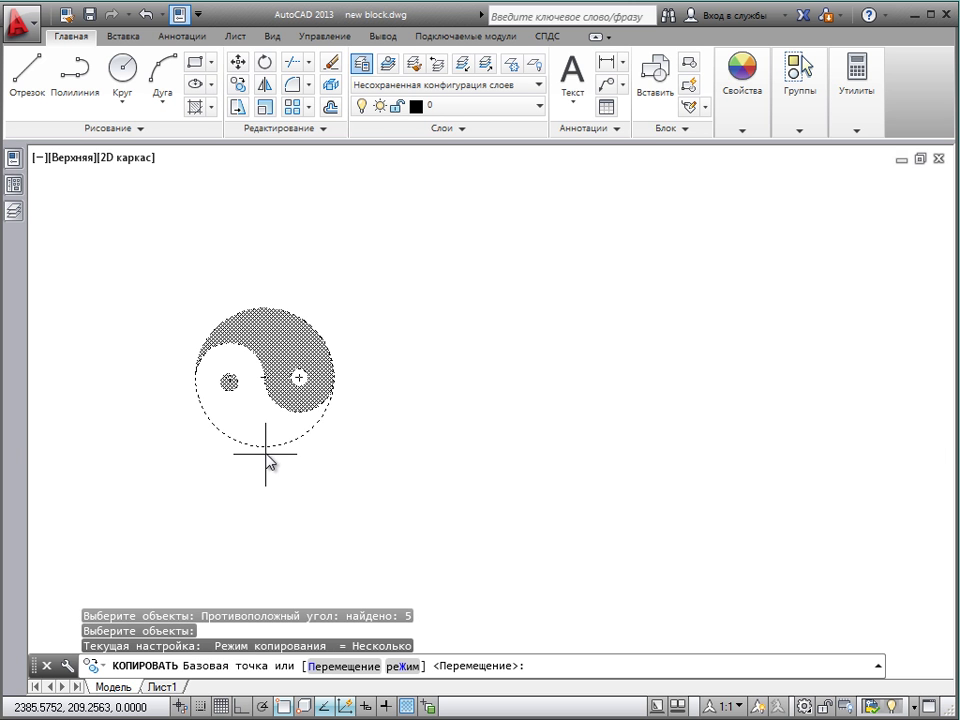
{"action": "left_click", "coordinate": [266, 448]}
{"action": "left_click", "coordinate": [484, 448]}
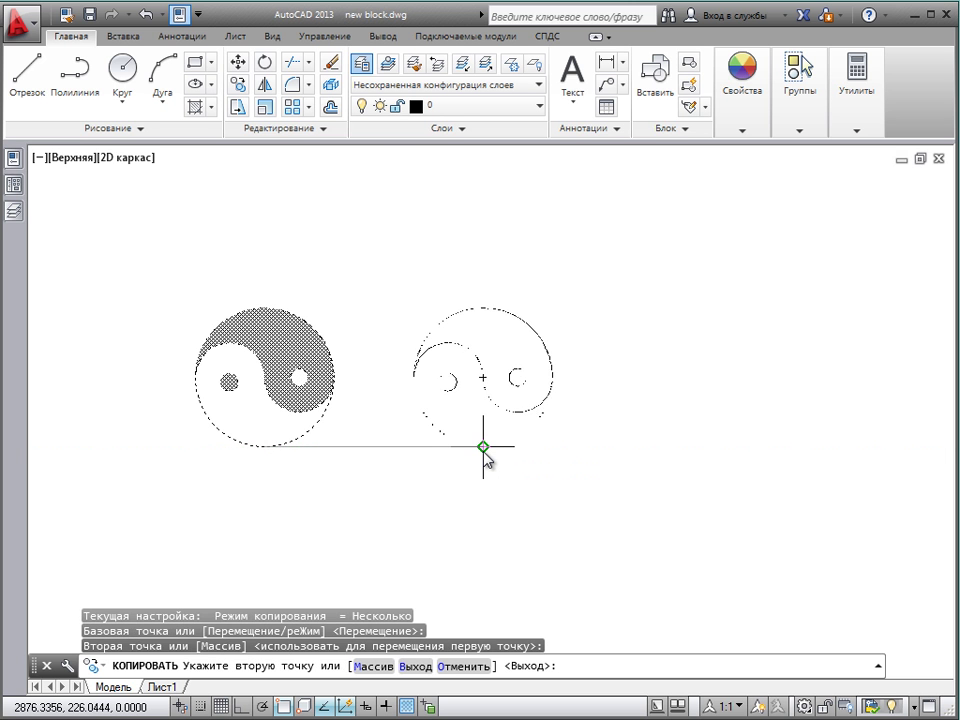
{"action": "key", "text": "Escape"}
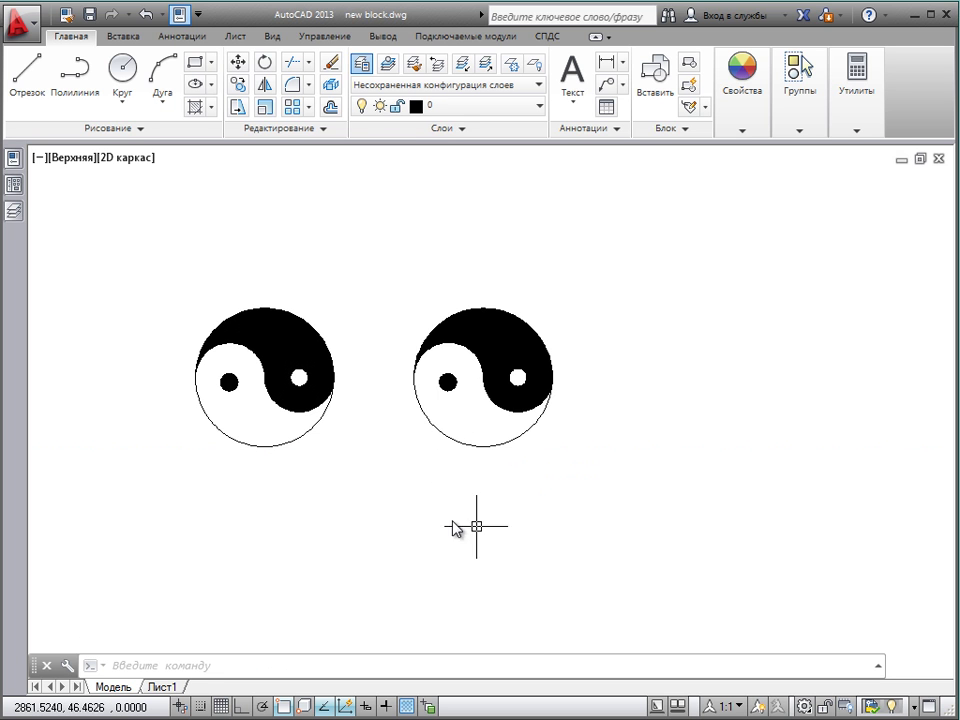
{"action": "left_click", "coordinate": [362, 513]}
{"action": "left_click", "coordinate": [92, 205]}
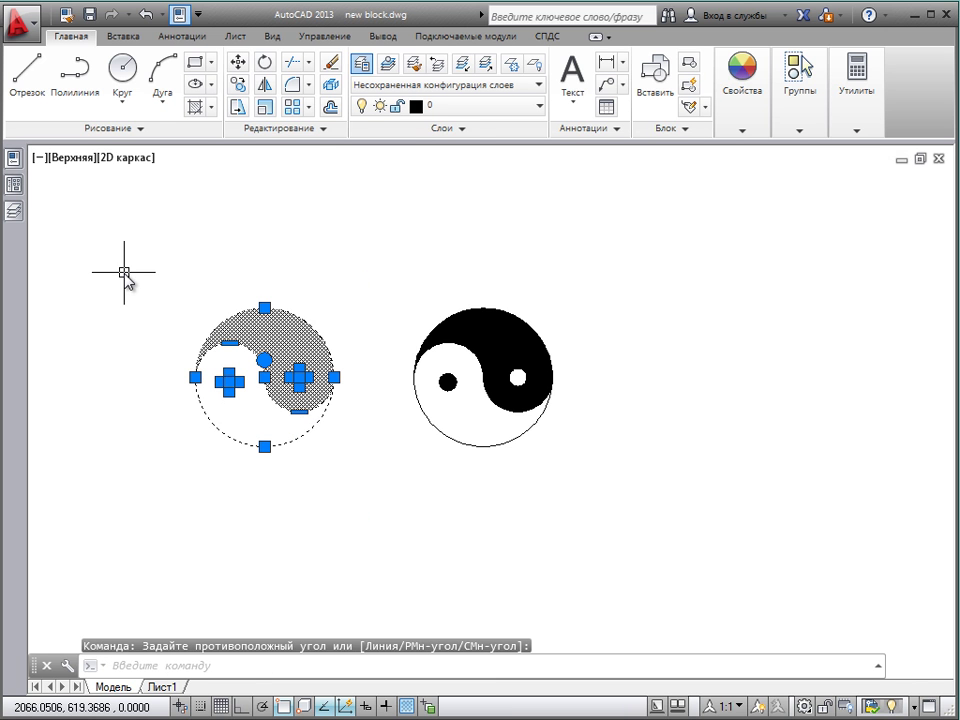
Copy the left yin-yang to the clipboard and paste it into a new drawing.
{"action": "key", "text": "ctrl+c"}
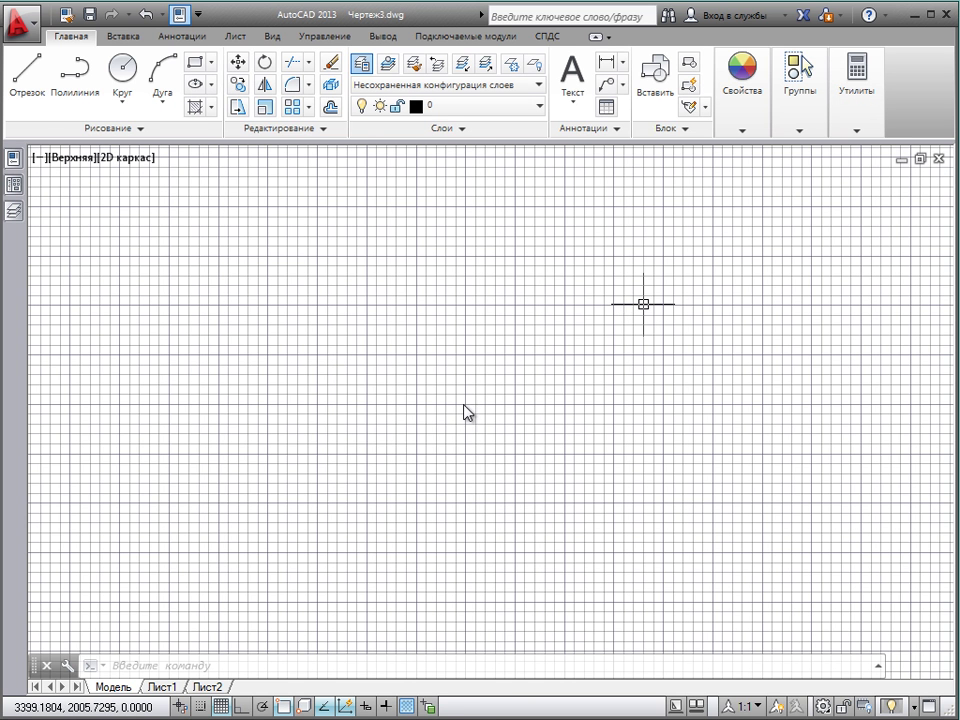
{"action": "key", "text": "ctrl+v"}
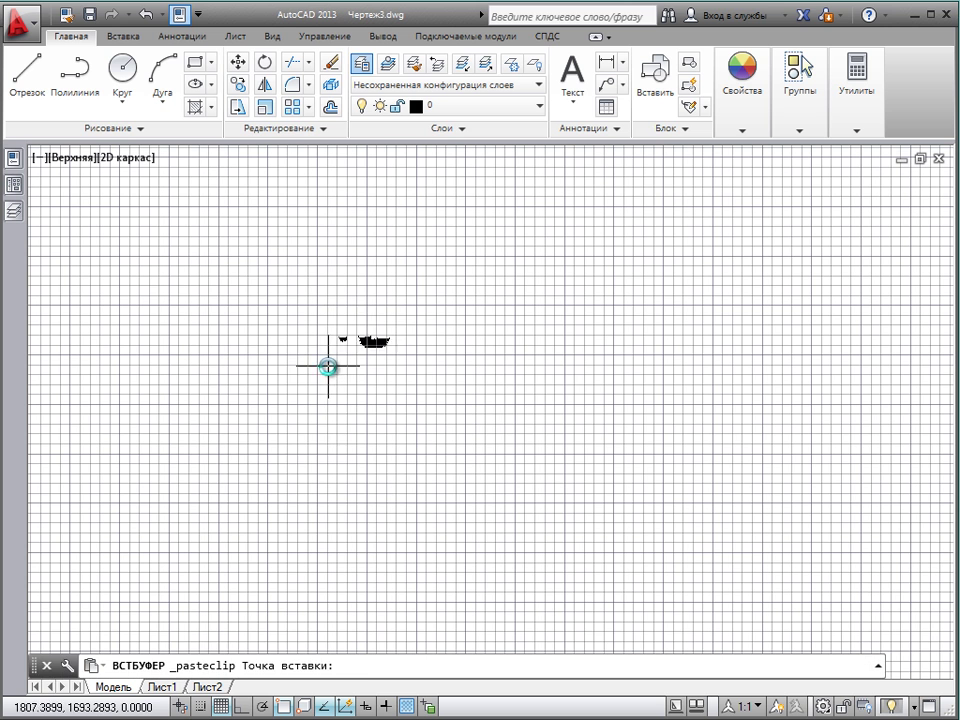
{"action": "left_click", "coordinate": [325, 352]}
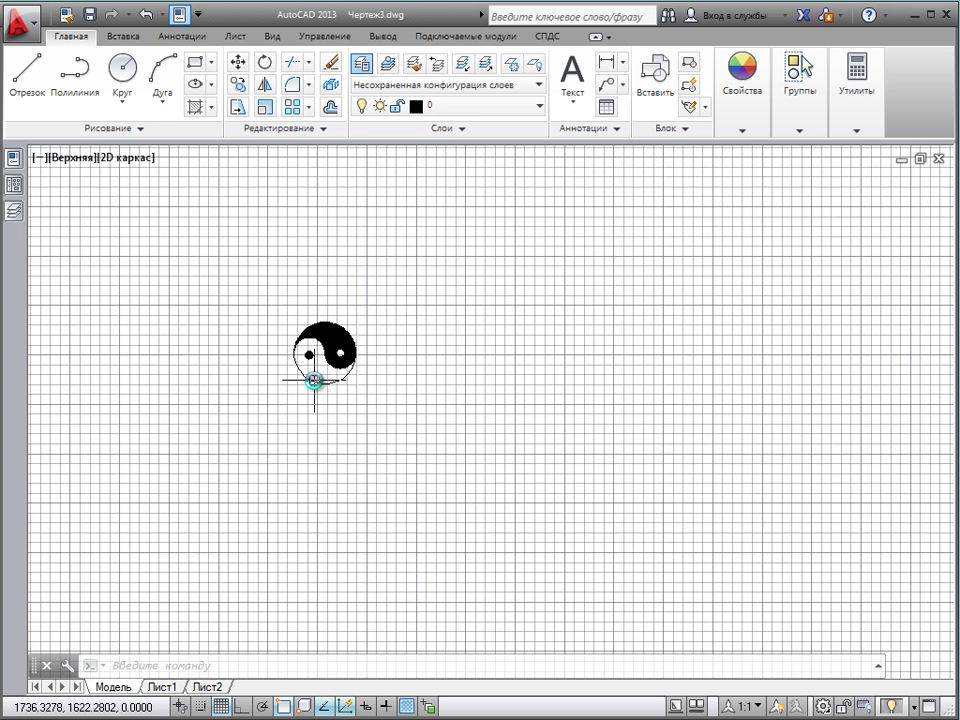
{"action": "left_click", "coordinate": [313, 382]}
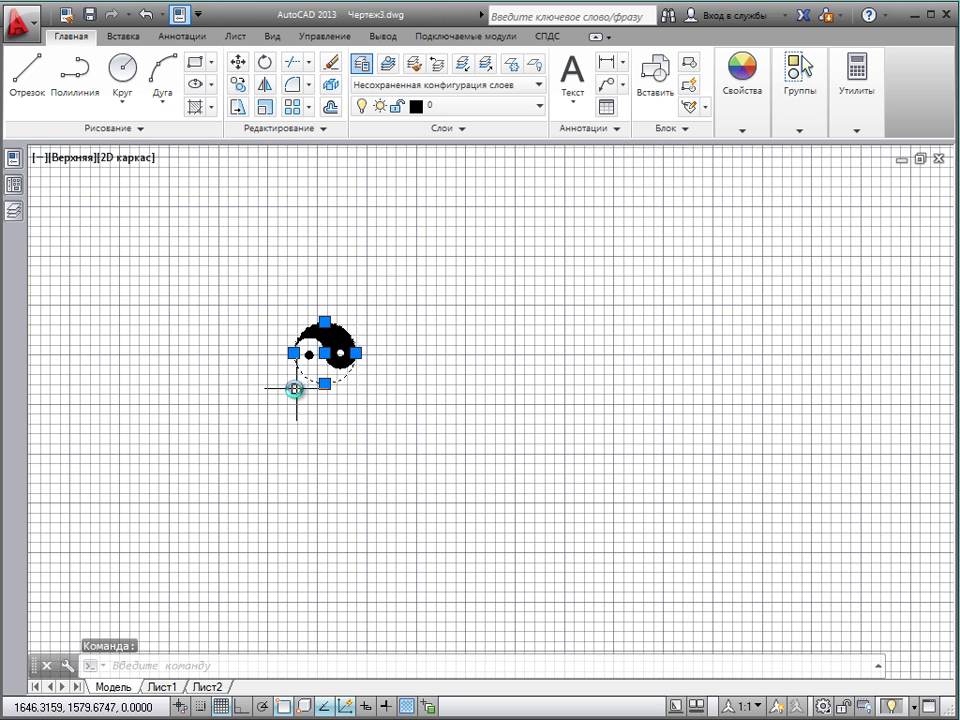
{"action": "key", "text": "Escape"}
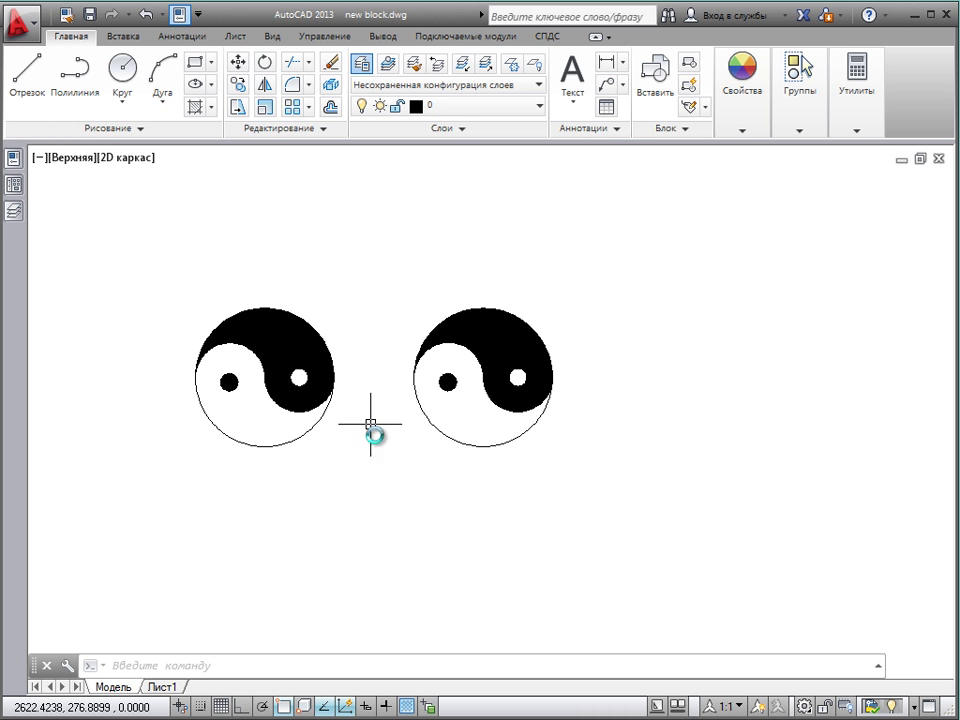
Copy both yin-yangs to the clipboard with a chosen base point.
{"action": "left_click", "coordinate": [609, 489]}
{"action": "left_click", "coordinate": [180, 272]}
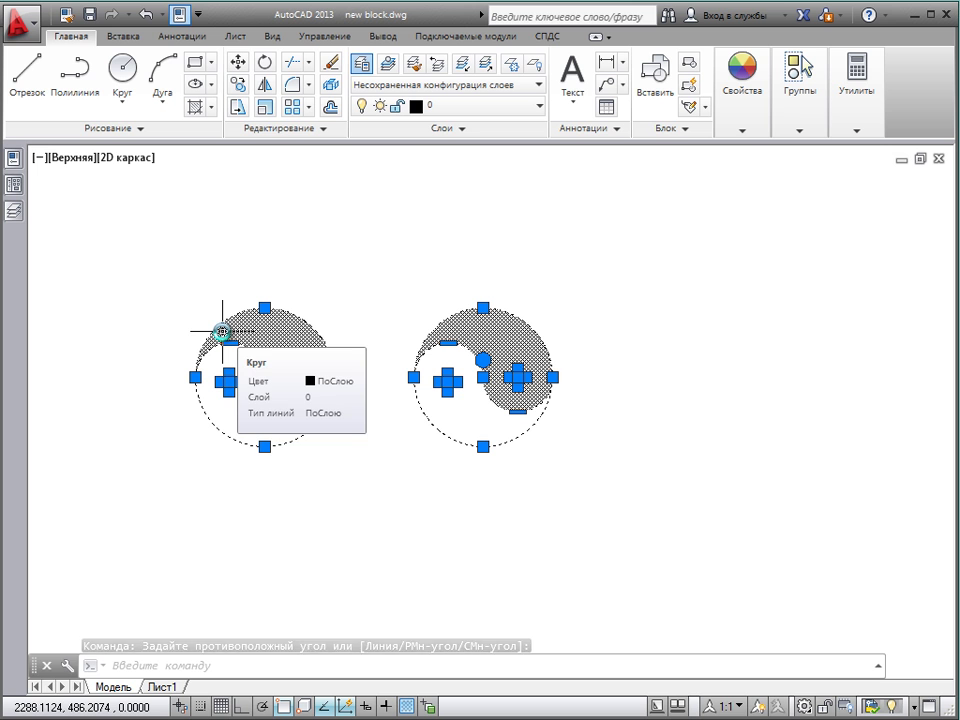
{"action": "key", "text": "ctrl+shift+c"}
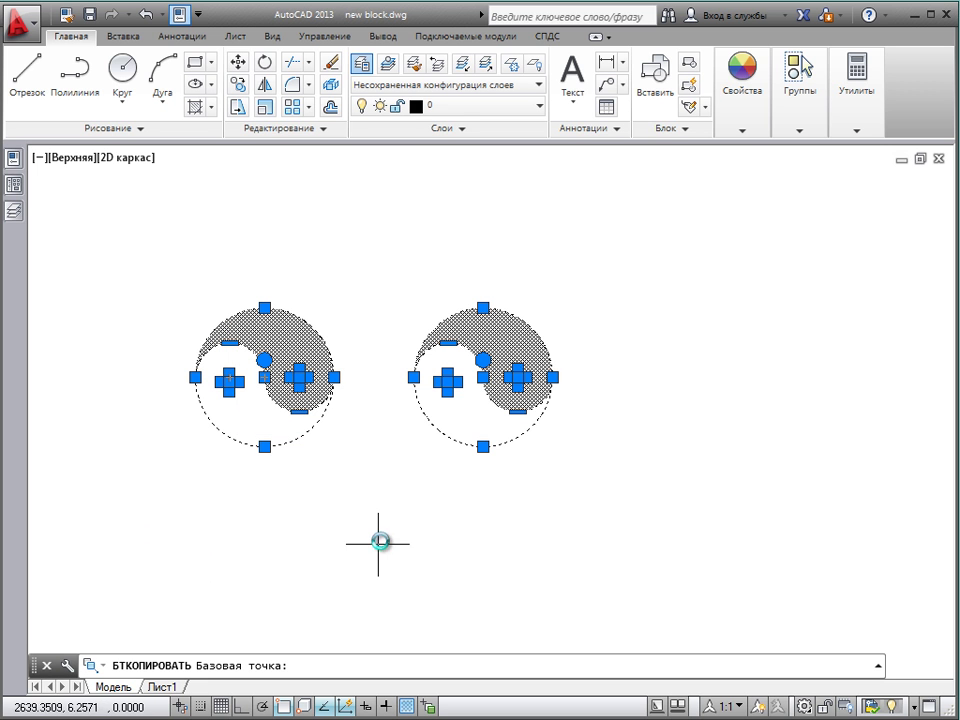
{"action": "left_click", "coordinate": [374, 379]}
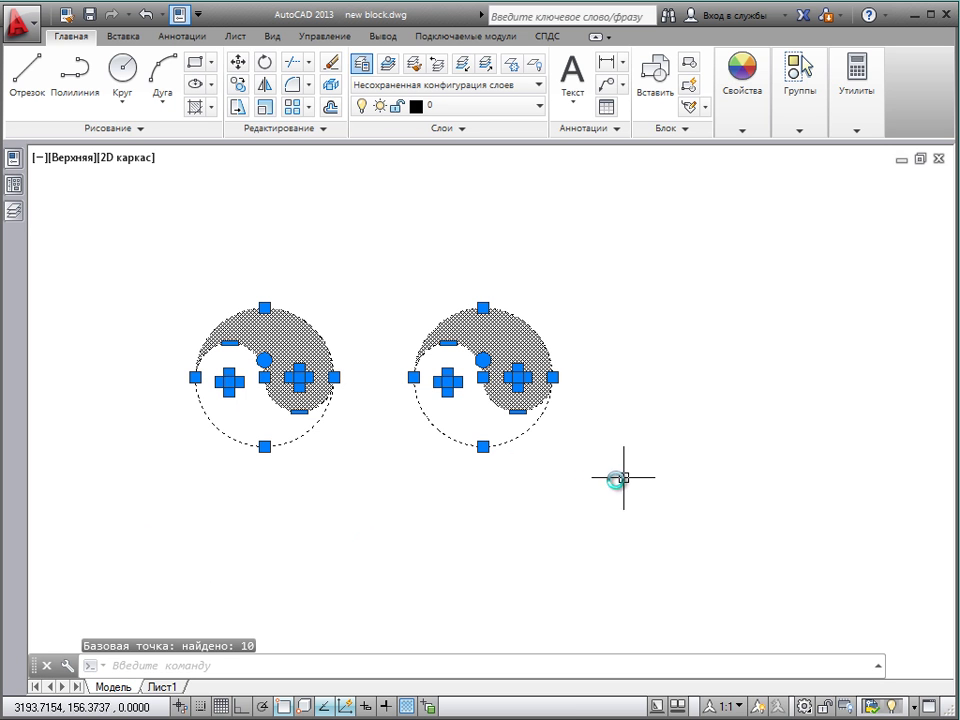
{"action": "key", "text": "Escape"}
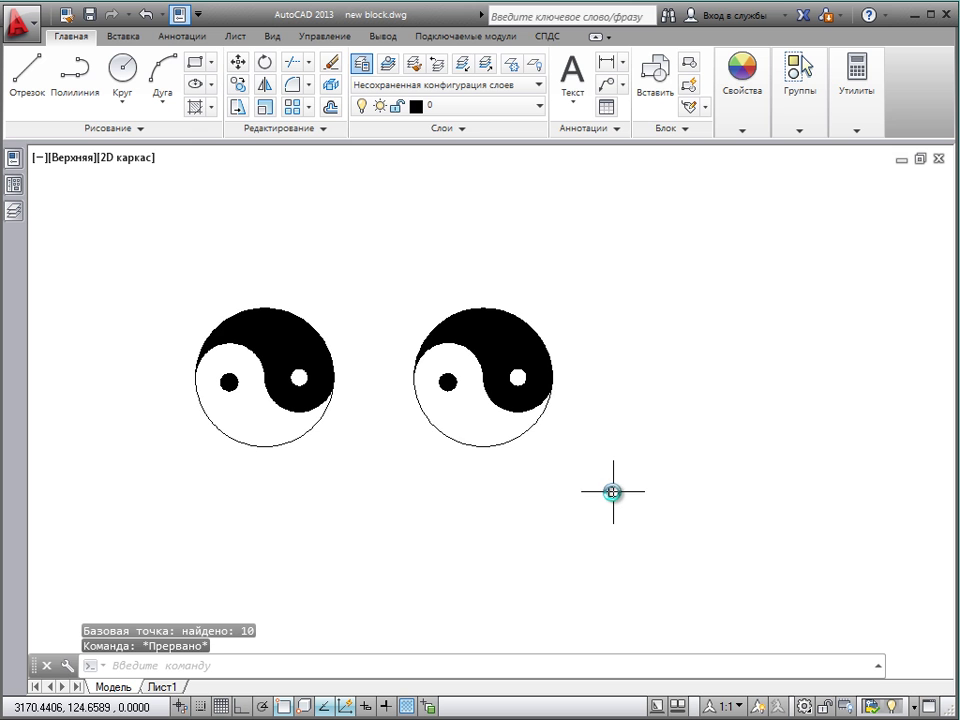
Paste the yin-yang pair twice, at the upper right and lower right.
{"action": "key", "text": "ctrl+v"}
{"action": "scroll", "coordinate": [612, 491], "scroll_direction": "down", "scroll_amount": 4}
{"action": "middle_click_drag", "start_coordinate": [610, 493], "coordinate": [456, 407]}
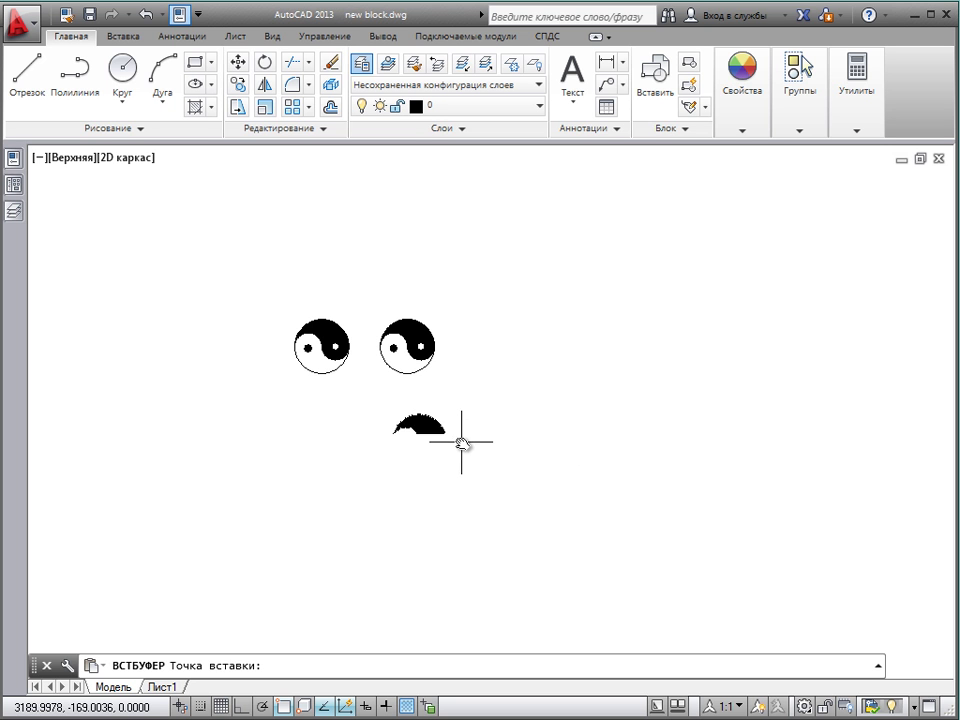
{"action": "left_click", "coordinate": [606, 332]}
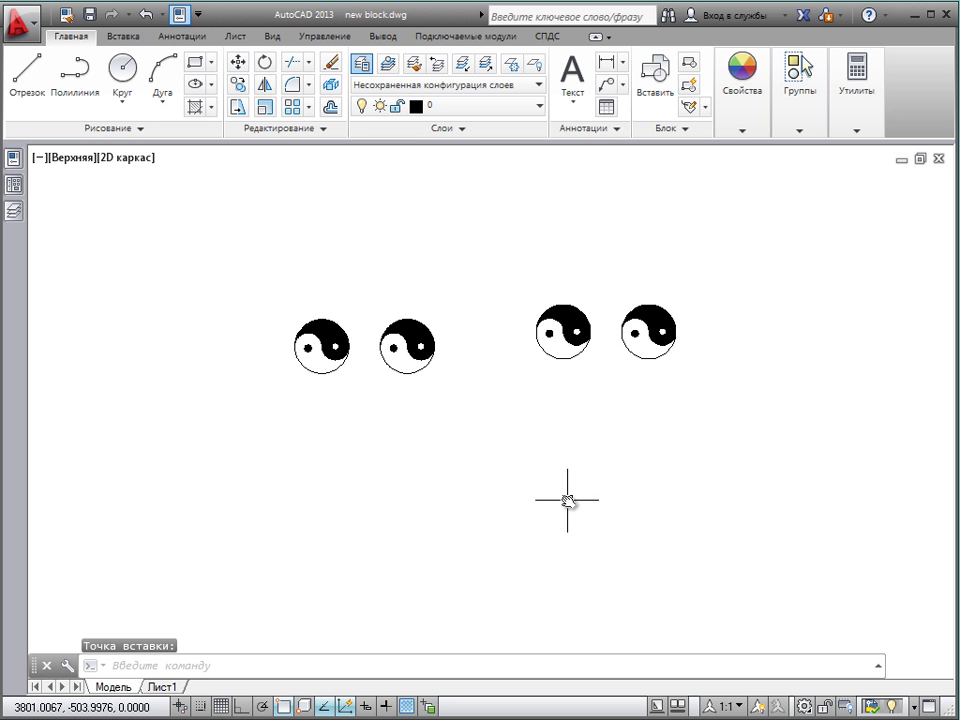
{"action": "key", "text": "ctrl+v"}
{"action": "left_click", "coordinate": [766, 444]}
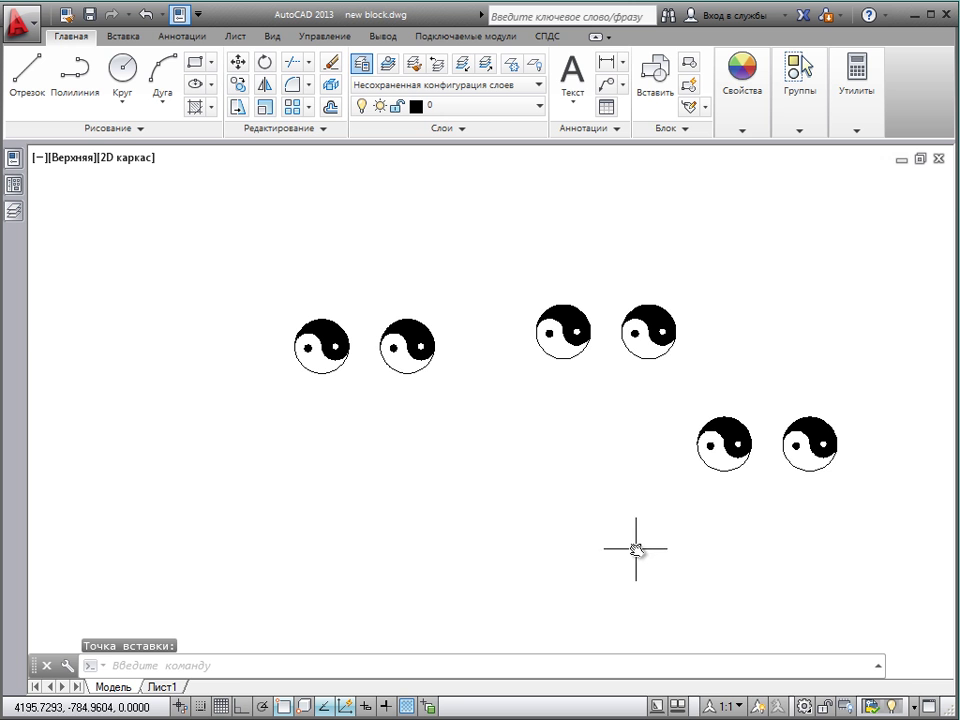
Paste the yin-yang pair beside Чертеж3's symbol, then return to new block.dwg.
{"action": "key", "text": "ctrl+Tab"}
{"action": "key", "text": "ctrl+v"}
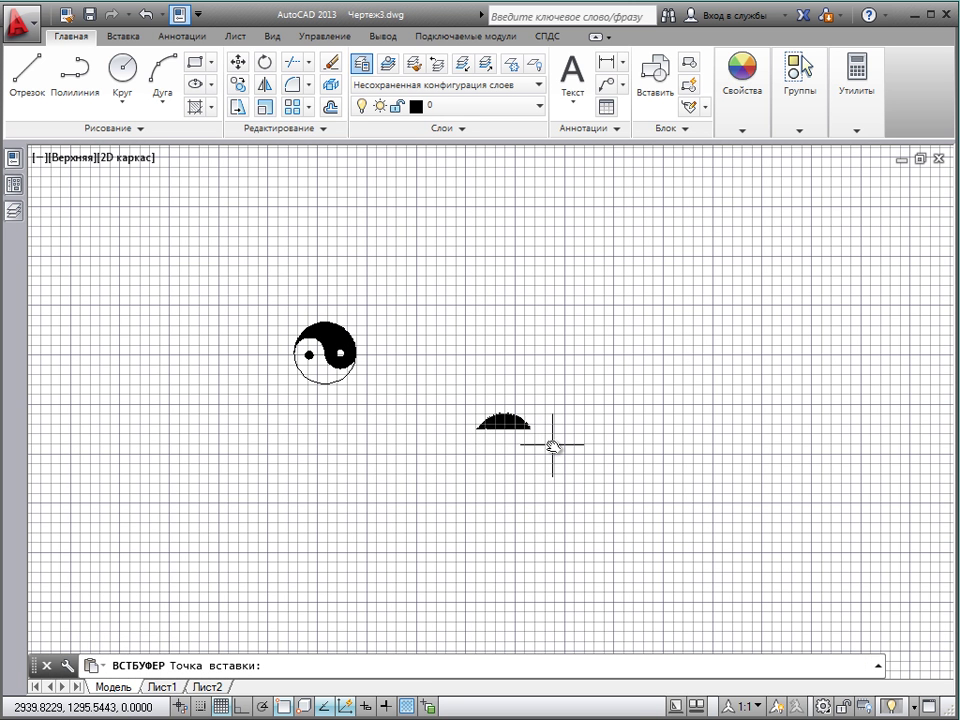
{"action": "left_click", "coordinate": [518, 331]}
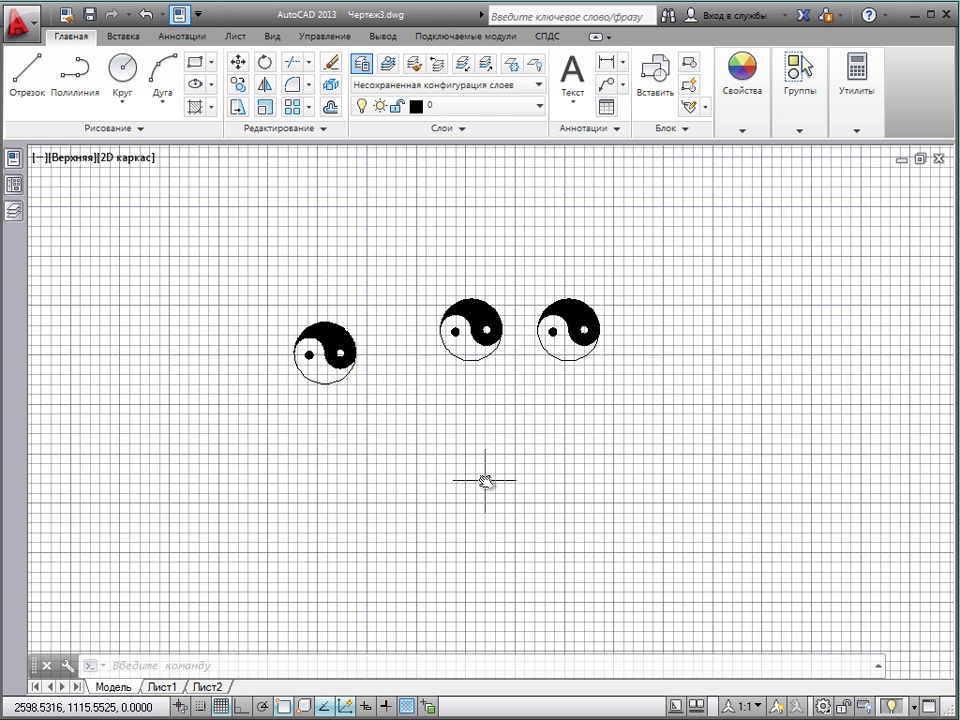
{"action": "key", "text": "ctrl+Tab"}
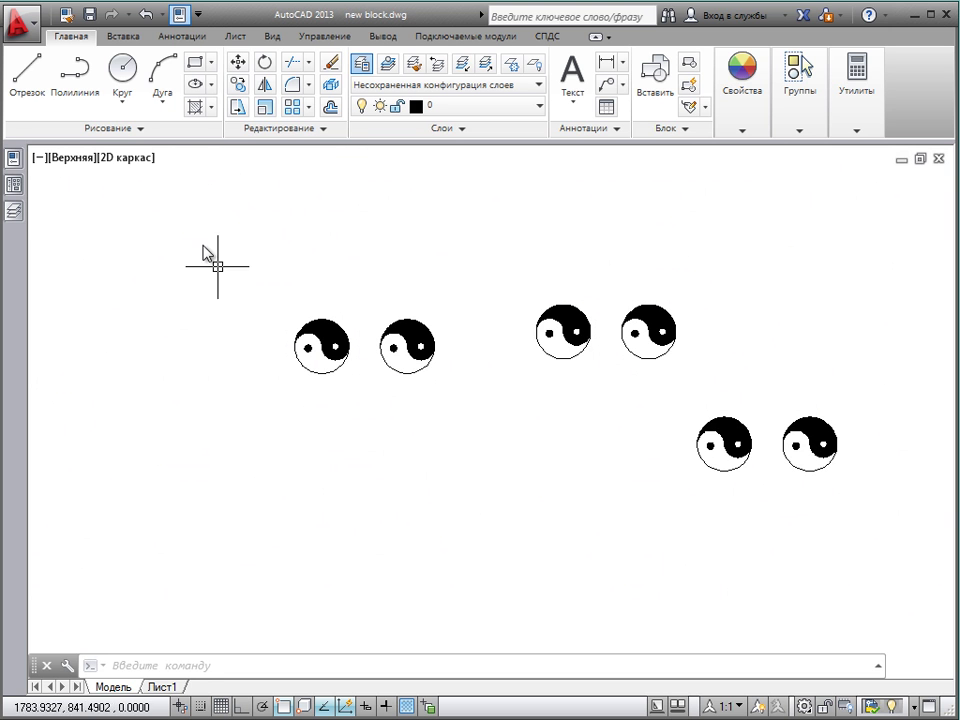
Tile the open drawings vertically from the View tab.
{"action": "left_click", "coordinate": [273, 37]}
{"action": "left_click", "coordinate": [864, 131]}
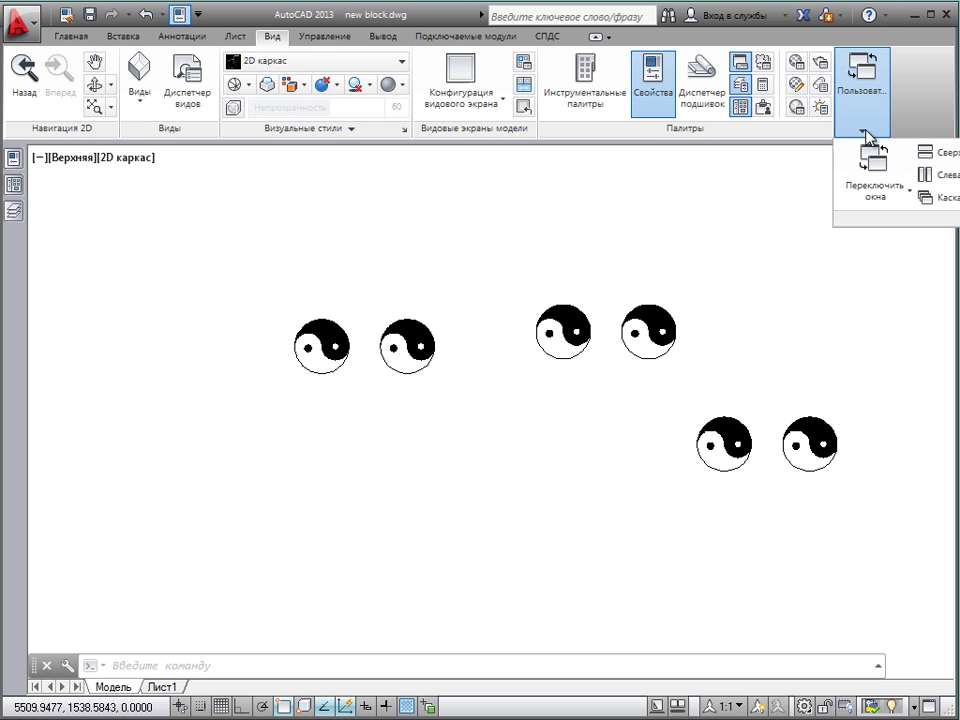
{"action": "left_click", "coordinate": [922, 176]}
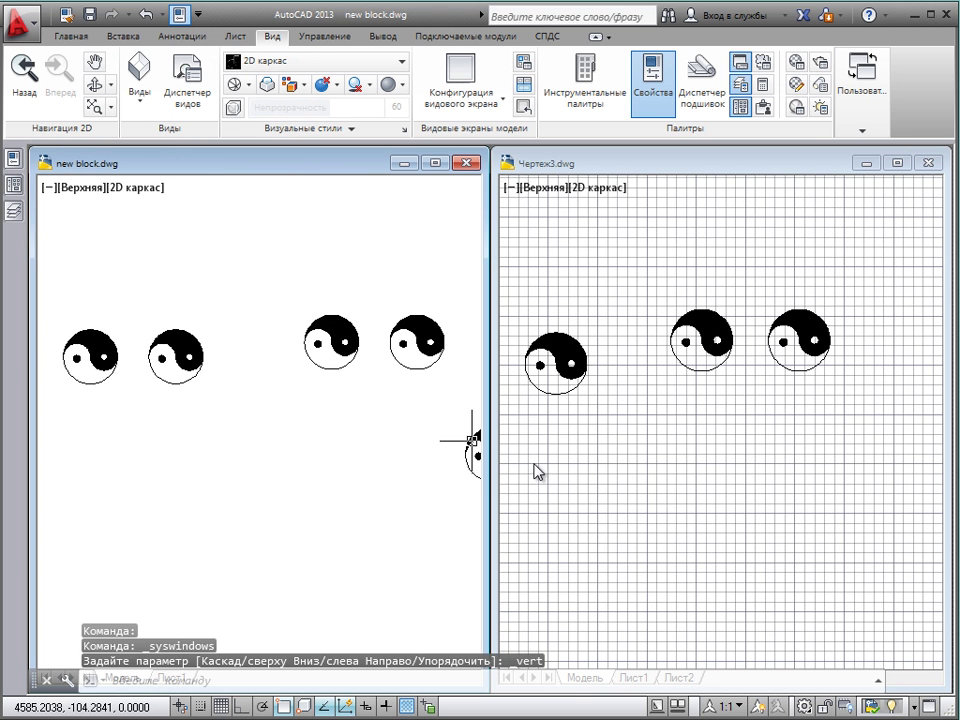
Right-drag a yin-yang into Чертеж3 below its symbols and copy it there.
{"action": "left_click", "coordinate": [212, 426]}
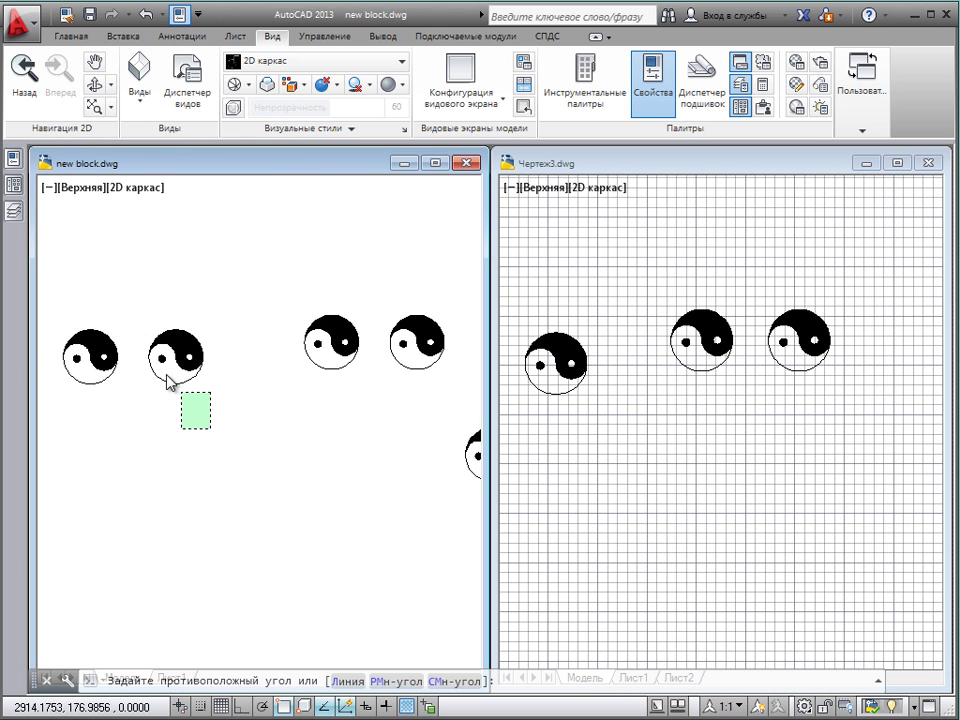
{"action": "left_click", "coordinate": [137, 314]}
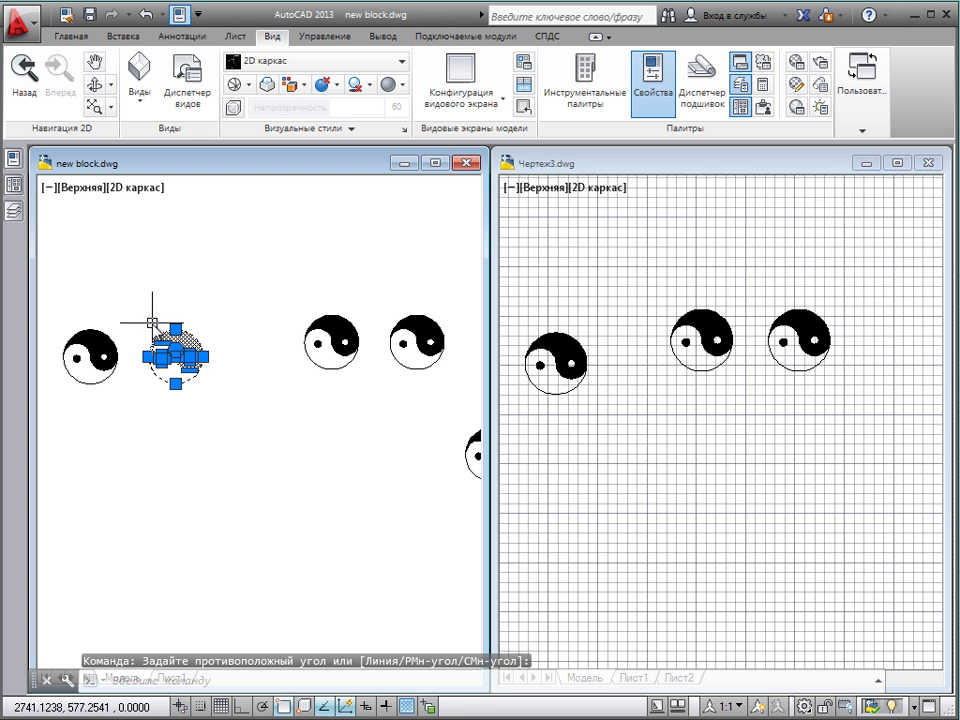
{"action": "mouse_move", "coordinate": [156, 333]}
{"action": "left_mouse_down"}
{"action": "mouse_move", "coordinate": [605, 457]}
{"action": "mouse_move", "coordinate": [621, 434]}
{"action": "left_mouse_up"}
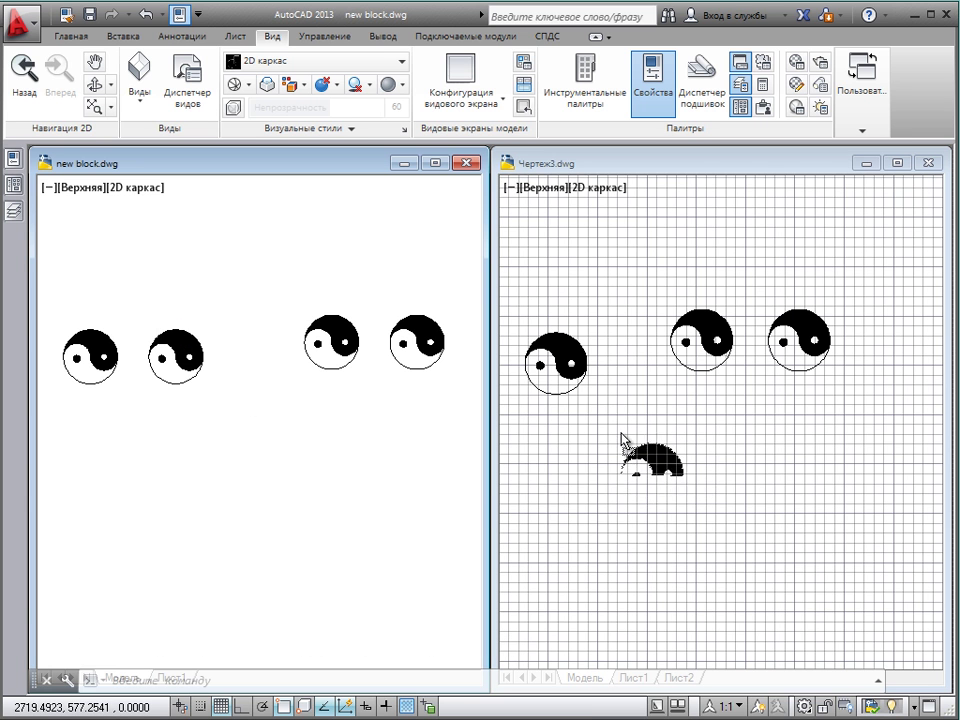
{"action": "right_click_drag", "start_coordinate": [621, 434], "coordinate": [621, 437]}
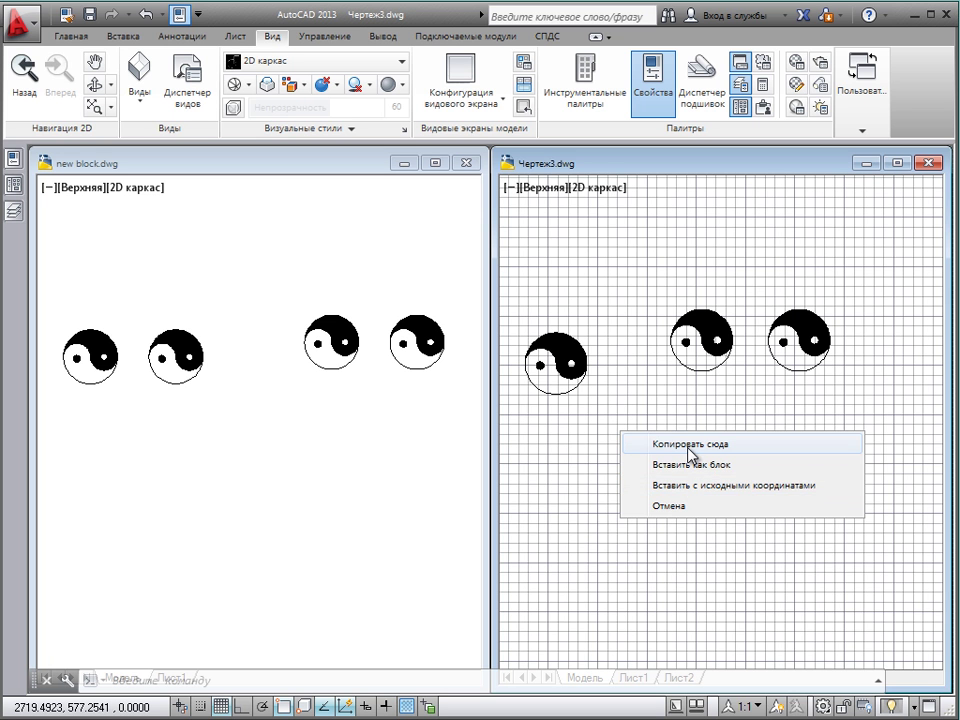
{"action": "left_click", "coordinate": [688, 446]}
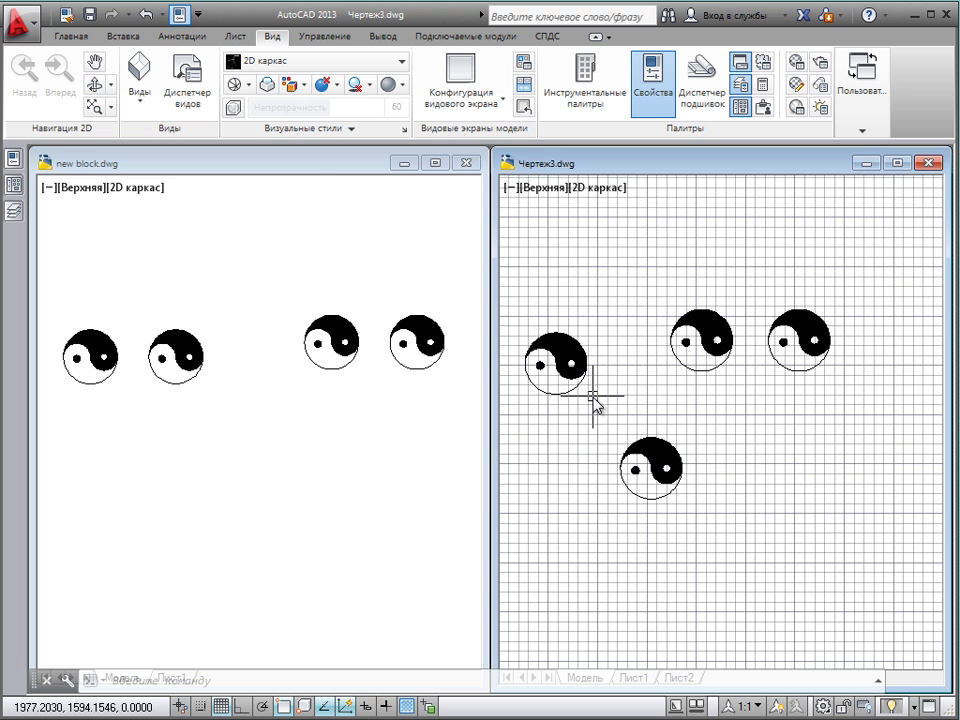
{"action": "left_click", "coordinate": [312, 167]}
Maximize new block.dwg and erase the three right-hand yin-yangs with a crossing window.
{"action": "double_click", "coordinate": [312, 167]}
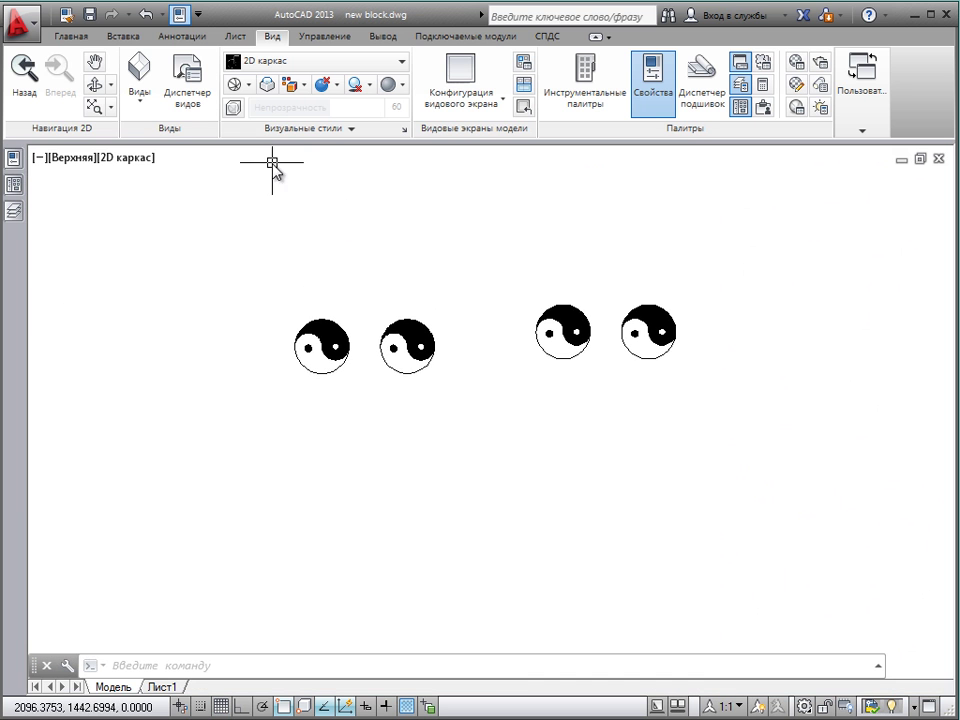
{"action": "left_click", "coordinate": [688, 456]}
{"action": "left_click", "coordinate": [375, 243]}
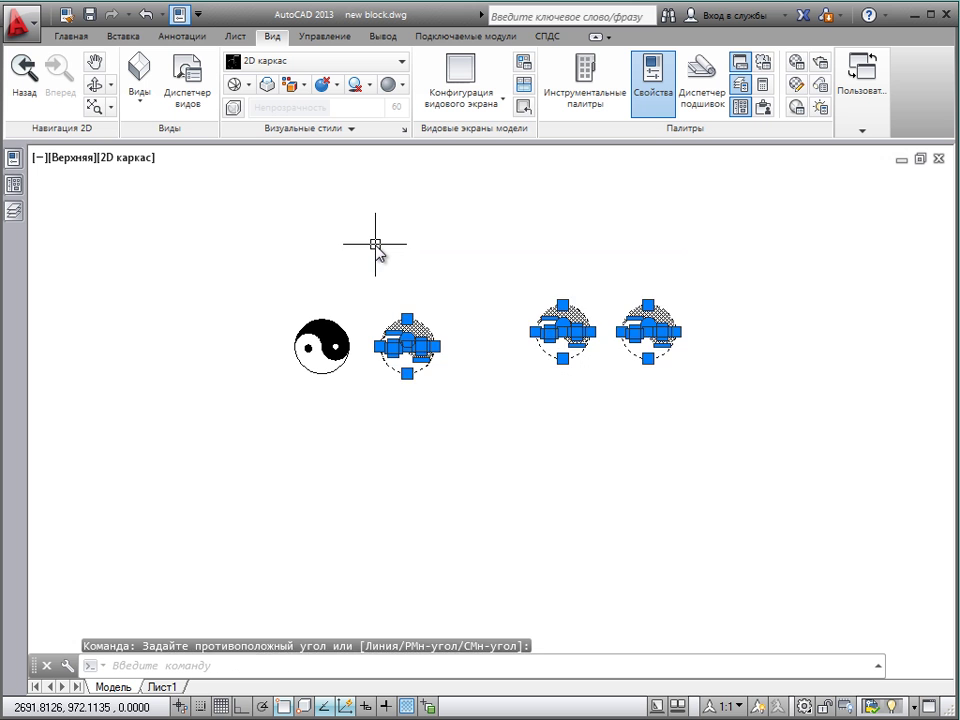
{"action": "key", "text": "Delete"}
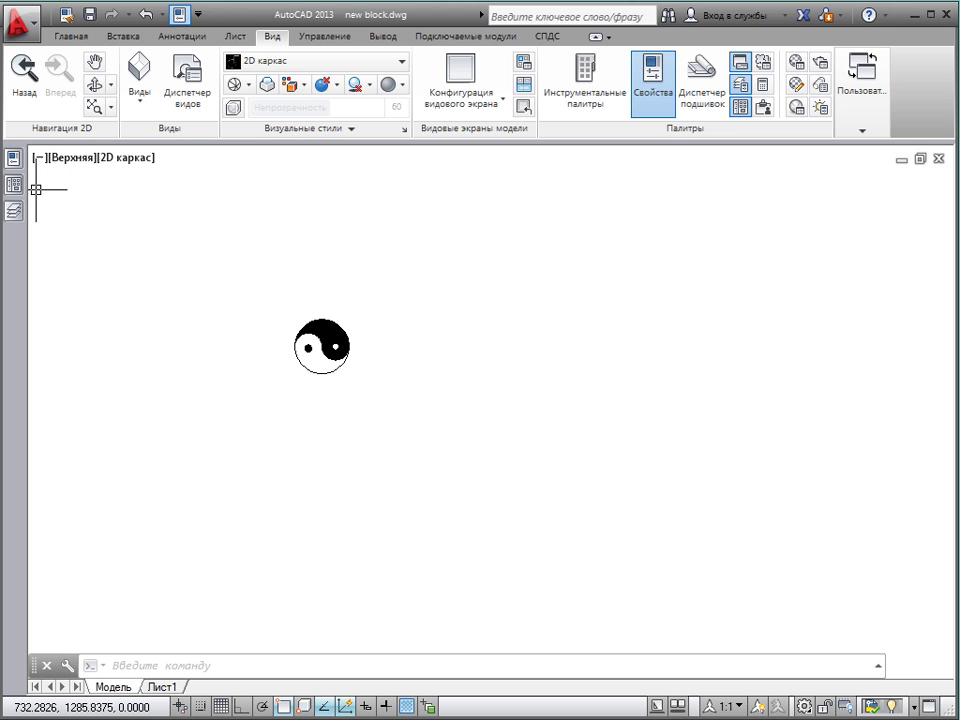
{"action": "key", "text": "alt+Tab"}
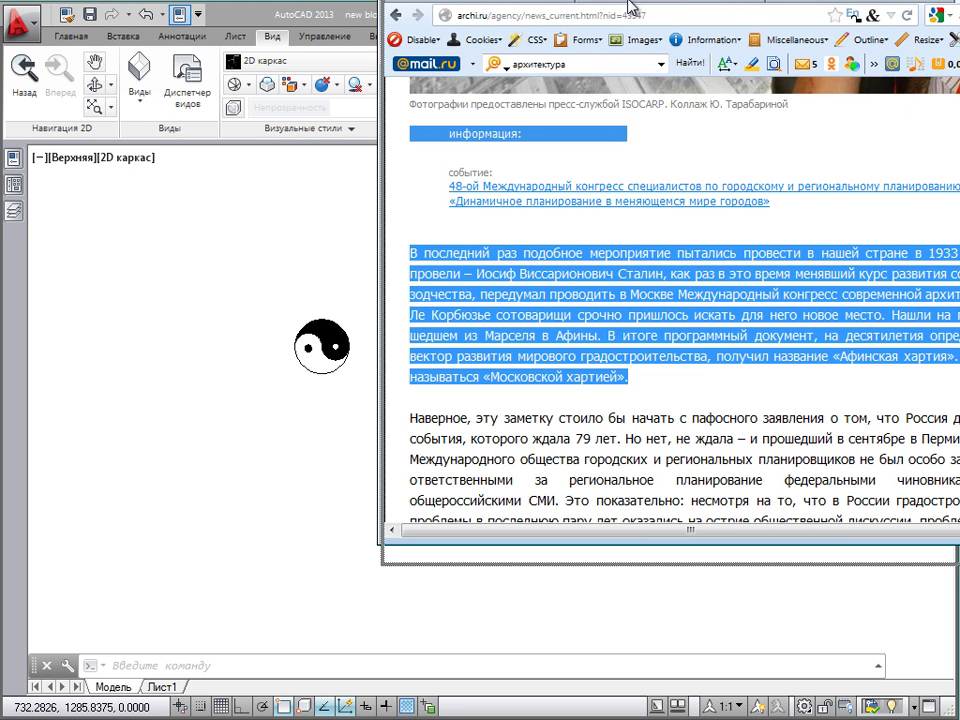
Drag the Firefox article's first paragraph into the drawing and locate the dropped text.
{"action": "left_click_drag", "start_coordinate": [626, 5], "coordinate": [633, 38]}
{"action": "left_click", "coordinate": [625, 282]}
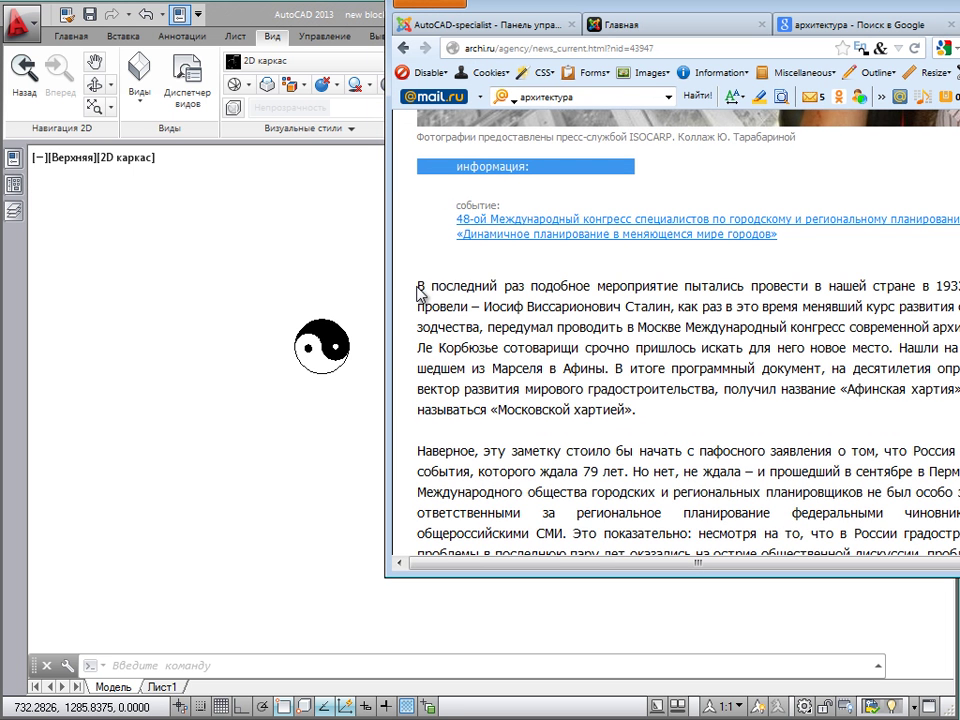
{"action": "mouse_move", "coordinate": [418, 289]}
{"action": "left_mouse_down"}
{"action": "mouse_move", "coordinate": [450, 289]}
{"action": "mouse_move", "coordinate": [674, 418]}
{"action": "left_mouse_up"}
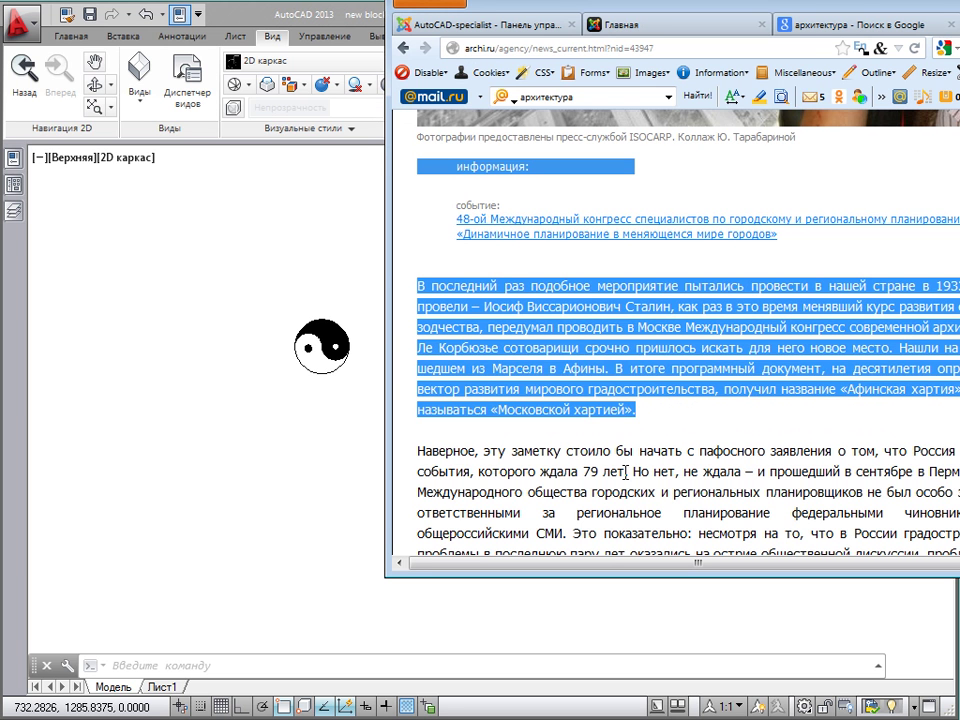
{"action": "left_click_drag", "start_coordinate": [655, 343], "coordinate": [253, 503]}
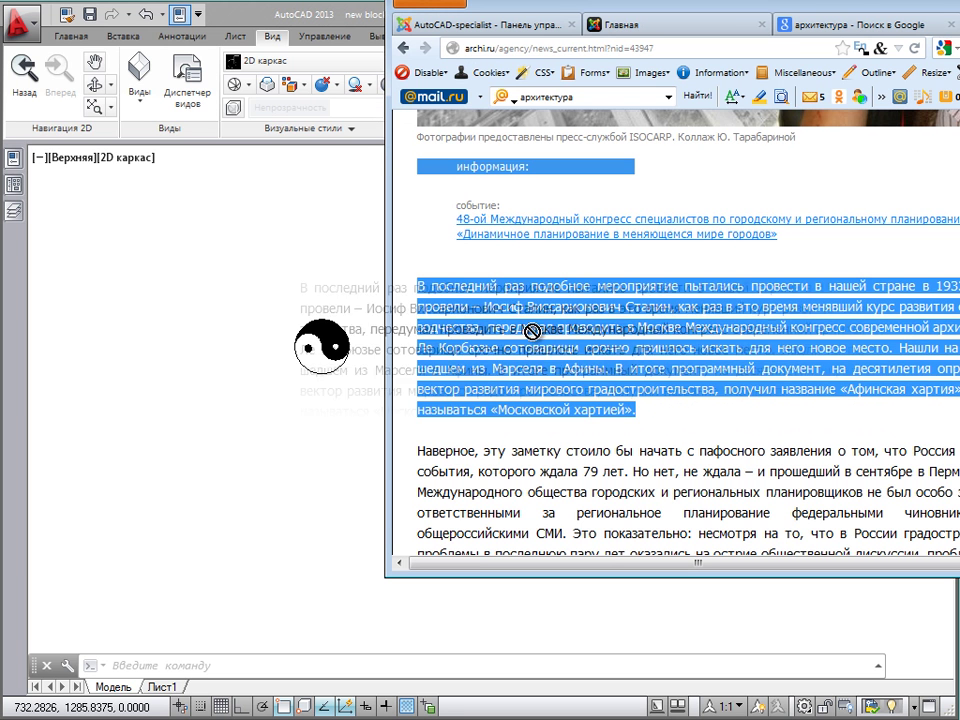
{"action": "left_click", "coordinate": [253, 502]}
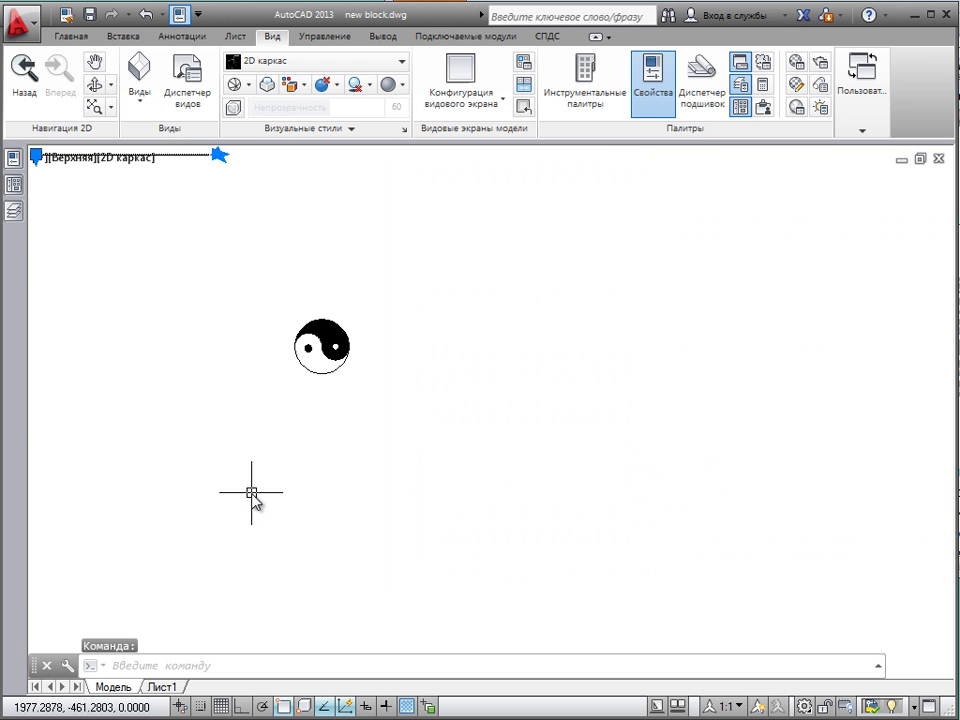
{"action": "middle_click_drag", "start_coordinate": [186, 278], "coordinate": [419, 500]}
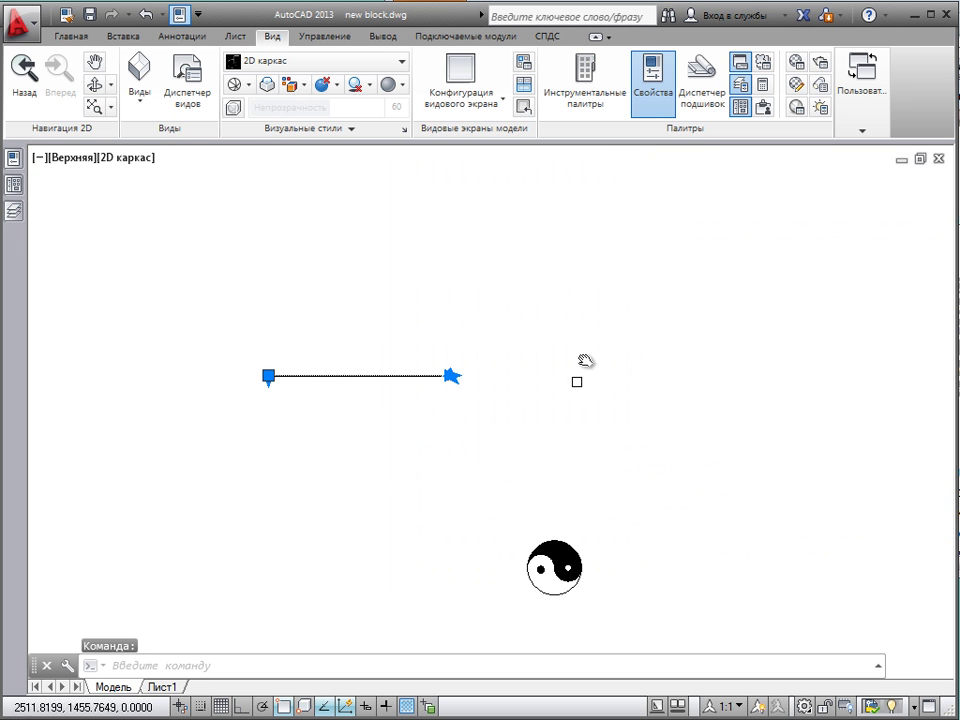
{"action": "scroll", "coordinate": [295, 383], "scroll_direction": "up", "scroll_amount": 6}
{"action": "scroll", "coordinate": [272, 257], "scroll_direction": "up", "scroll_amount": 3}
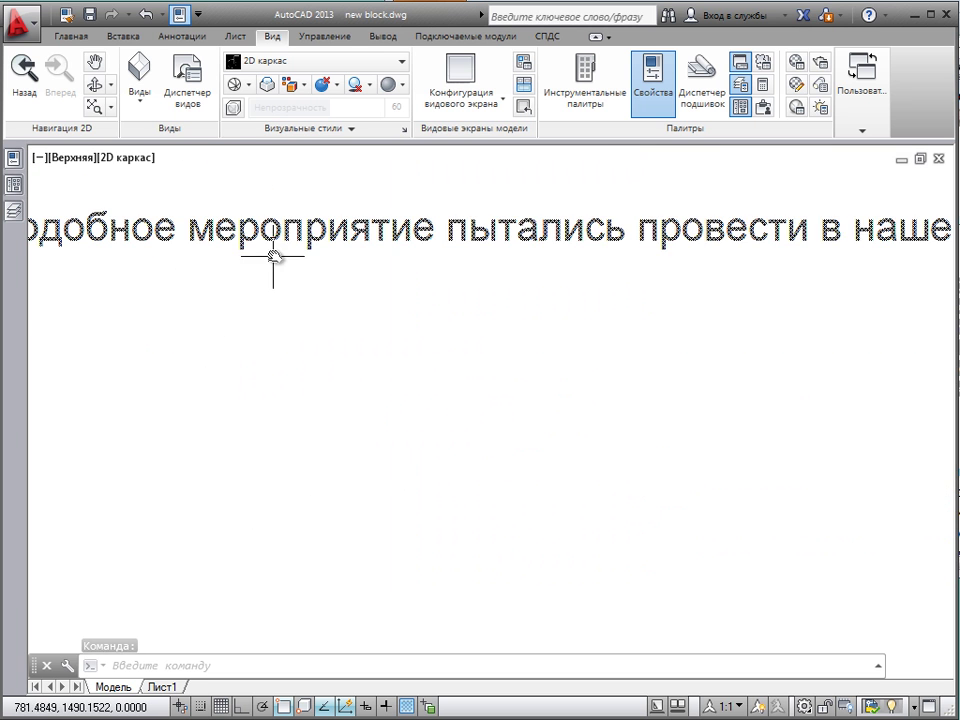
{"action": "scroll", "coordinate": [274, 231], "scroll_direction": "down", "scroll_amount": 3}
{"action": "scroll", "coordinate": [321, 242], "scroll_direction": "down", "scroll_amount": 3}
{"action": "scroll", "coordinate": [301, 231], "scroll_direction": "up", "scroll_amount": 3}
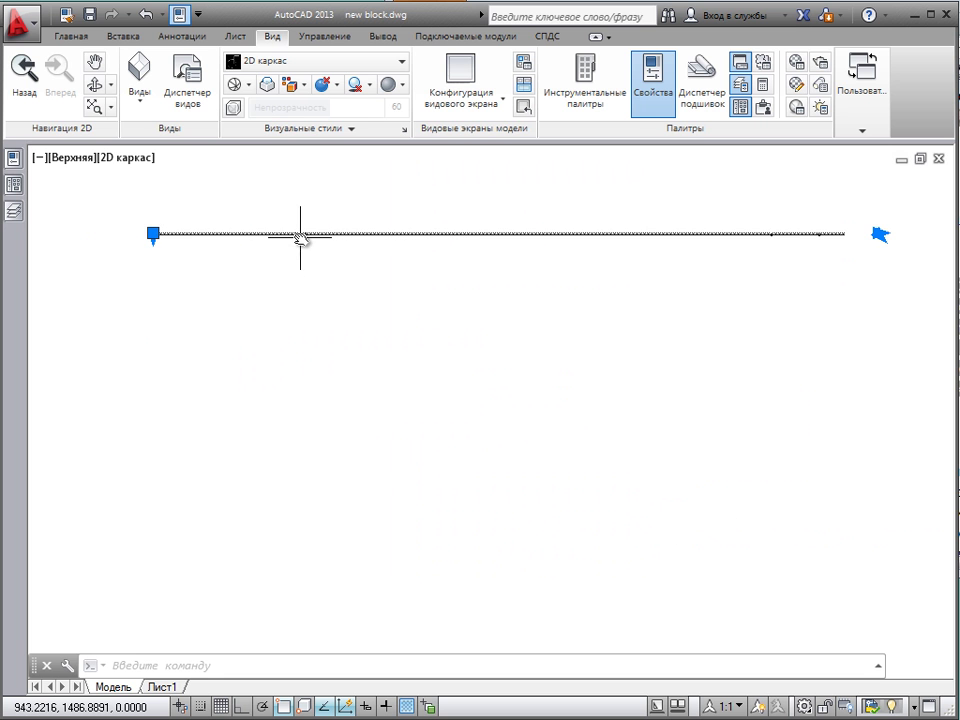
Narrow the pasted paragraph's MText width so it wraps, ending with «Московской хартией».
{"action": "double_click", "coordinate": [297, 234]}
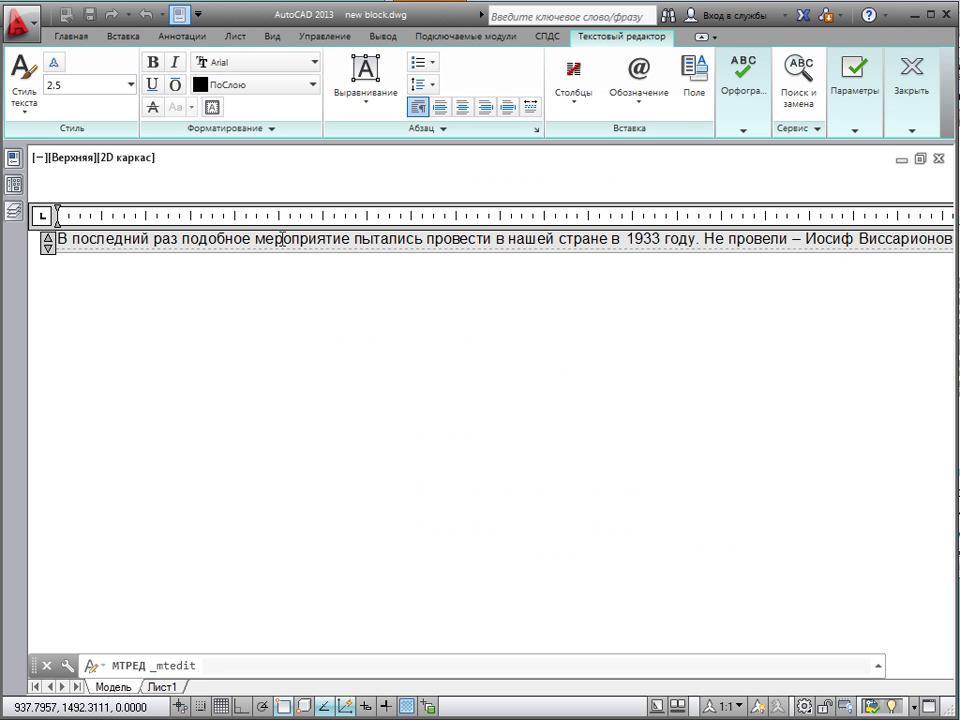
{"action": "scroll", "coordinate": [574, 302], "scroll_direction": "down", "scroll_amount": 3}
{"action": "scroll", "coordinate": [729, 298], "scroll_direction": "down", "scroll_amount": 3}
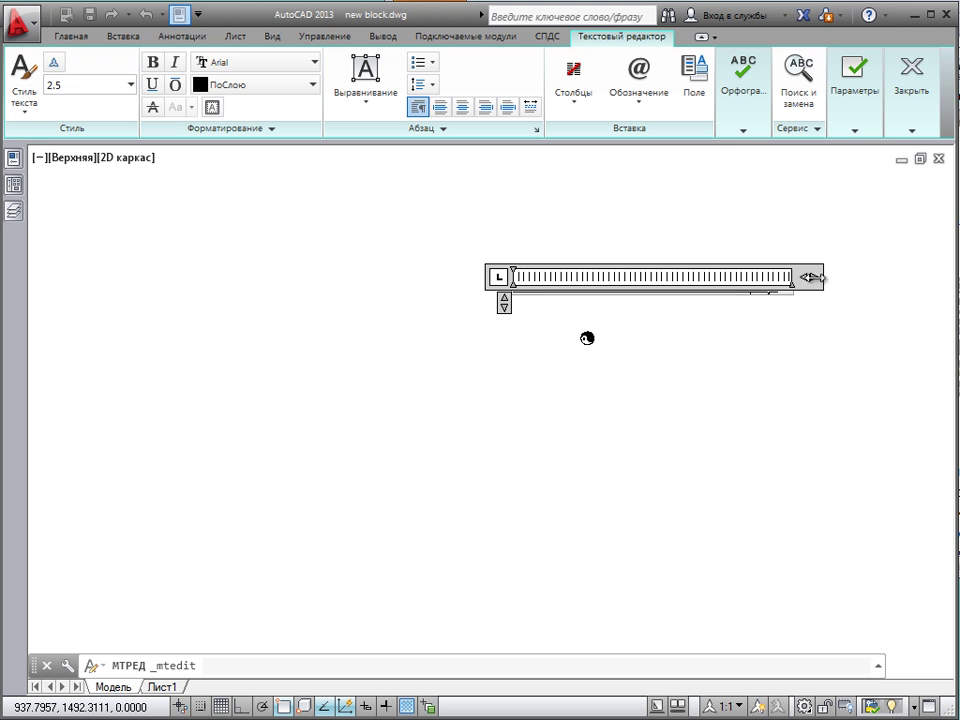
{"action": "left_click_drag", "start_coordinate": [813, 277], "coordinate": [560, 285]}
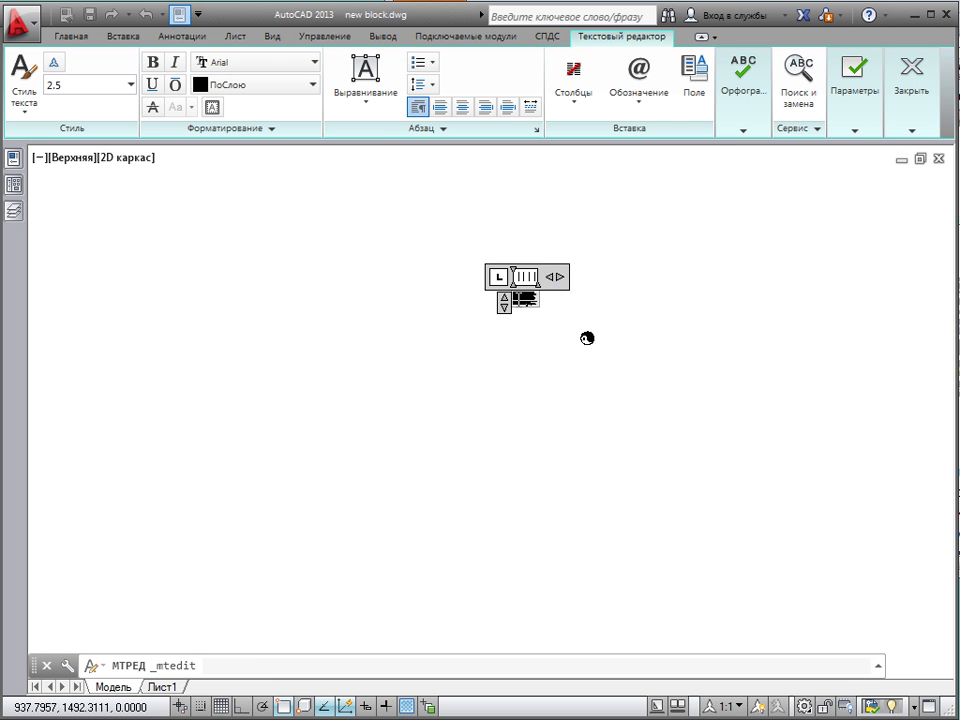
{"action": "left_click", "coordinate": [553, 421]}
{"action": "scroll", "coordinate": [589, 246], "scroll_direction": "up", "scroll_amount": 5}
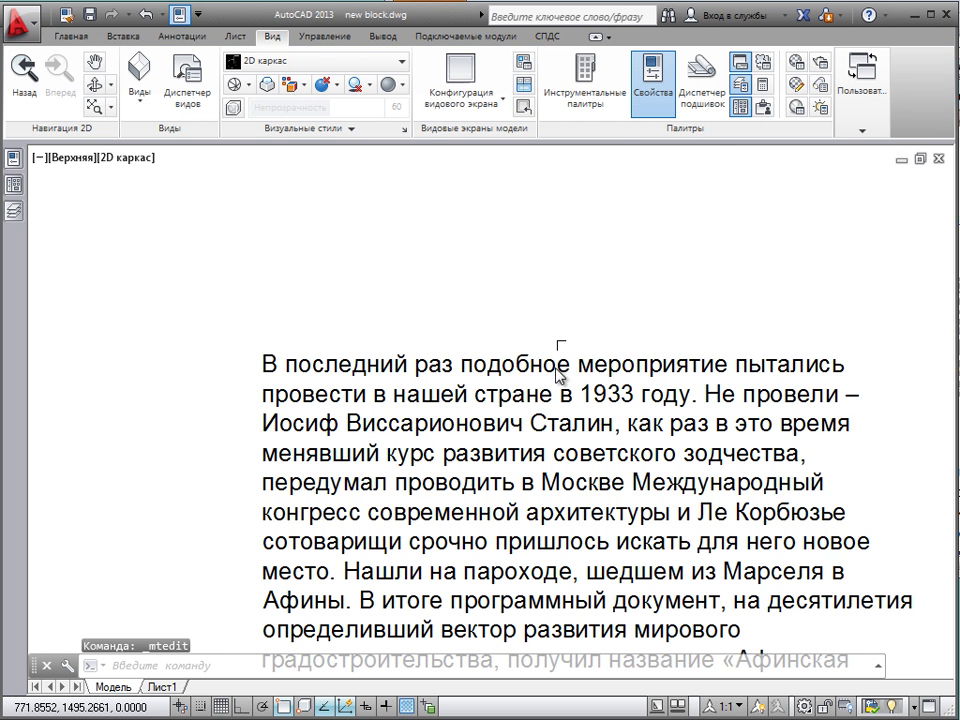
{"action": "middle_click_drag", "start_coordinate": [280, 376], "coordinate": [238, 262]}
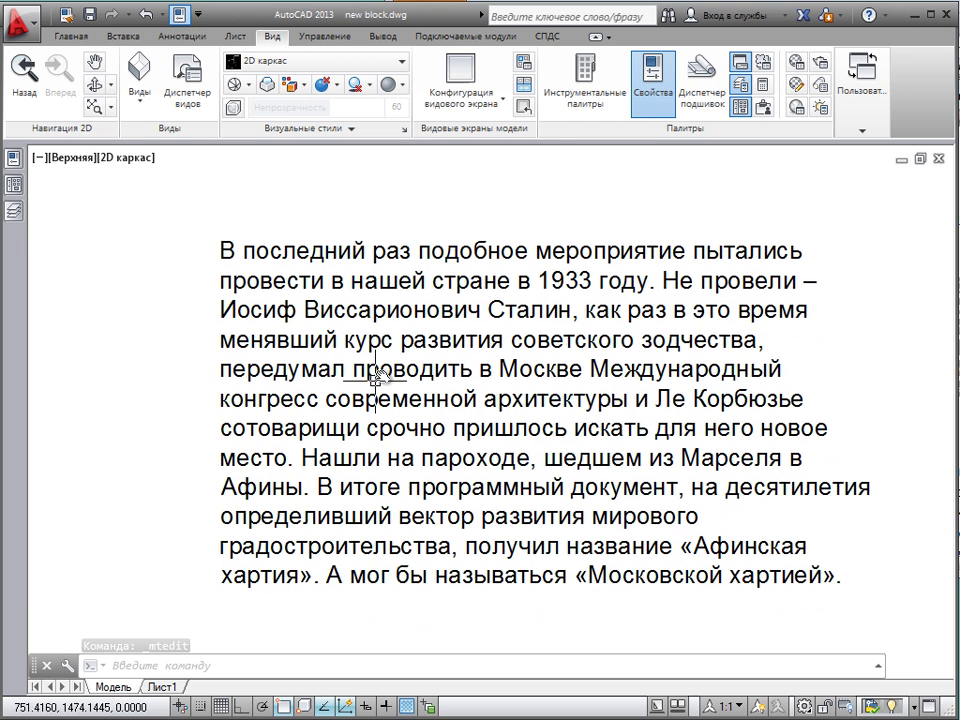
Back in the archi.ru article, clear the selection and scroll to the title and city-photo collage.
{"action": "key", "text": "alt+Tab"}
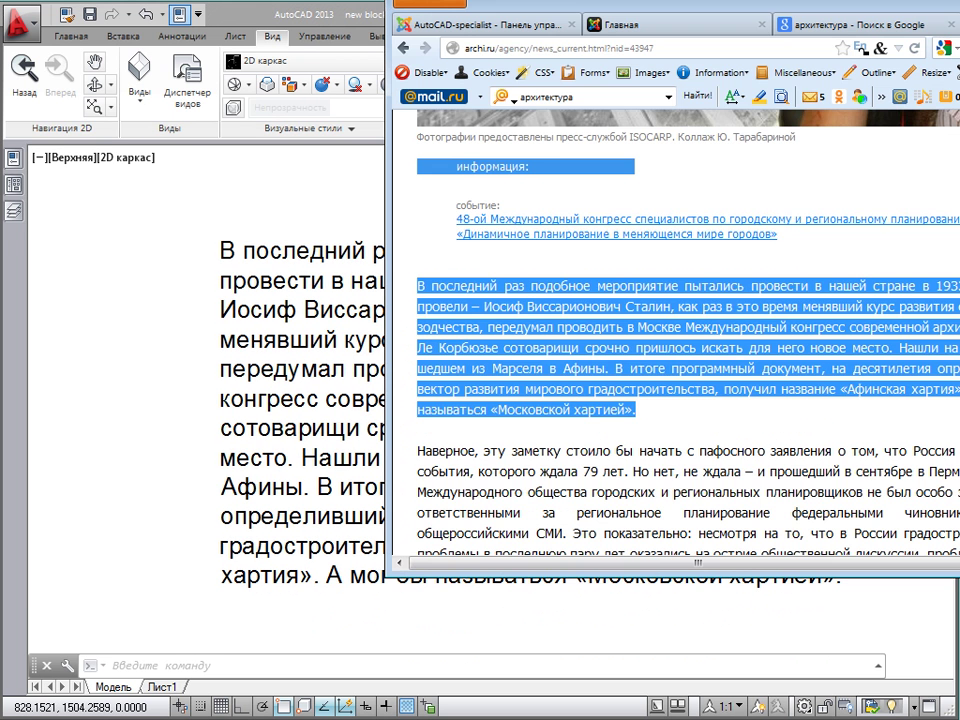
{"action": "left_click", "coordinate": [651, 254]}
{"action": "scroll", "coordinate": [651, 254], "scroll_direction": "up", "scroll_amount": 2}
{"action": "scroll", "coordinate": [591, 268], "scroll_direction": "up", "scroll_amount": 3}
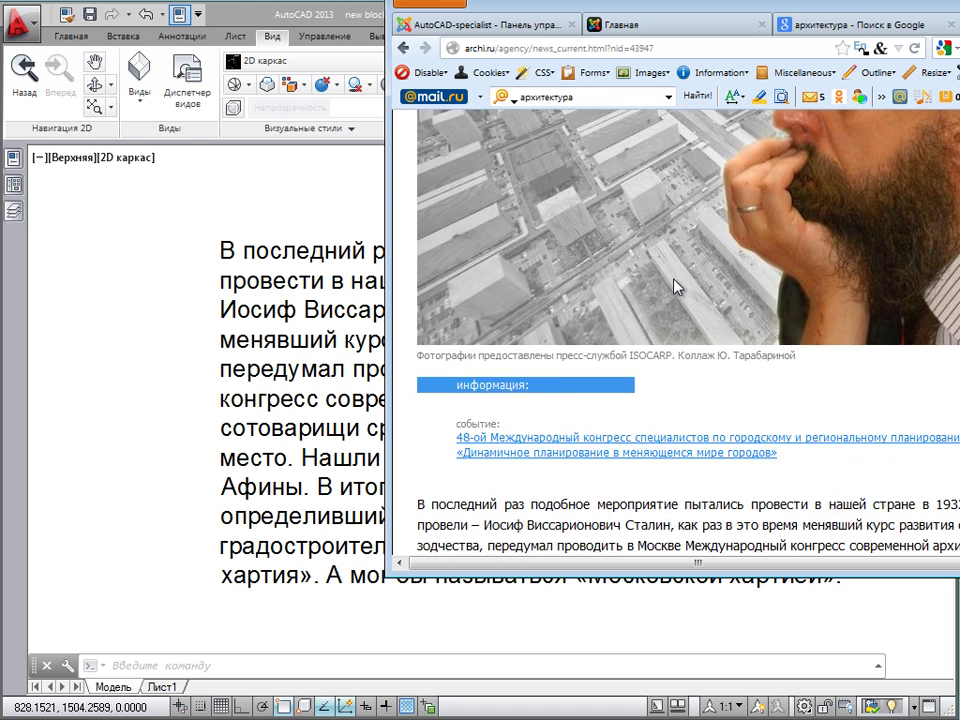
{"action": "scroll", "coordinate": [671, 283], "scroll_direction": "up", "scroll_amount": 2}
{"action": "scroll", "coordinate": [732, 338], "scroll_direction": "up", "scroll_amount": 1}
{"action": "scroll", "coordinate": [729, 336], "scroll_direction": "down", "scroll_amount": 2}
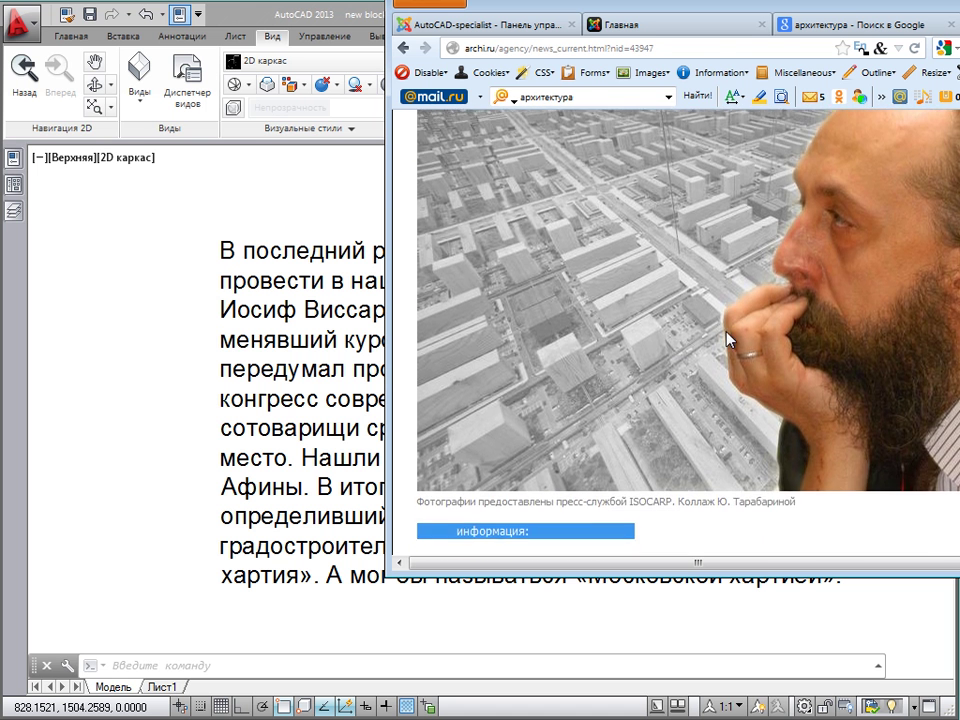
{"action": "scroll", "coordinate": [616, 337], "scroll_direction": "up", "scroll_amount": 4}
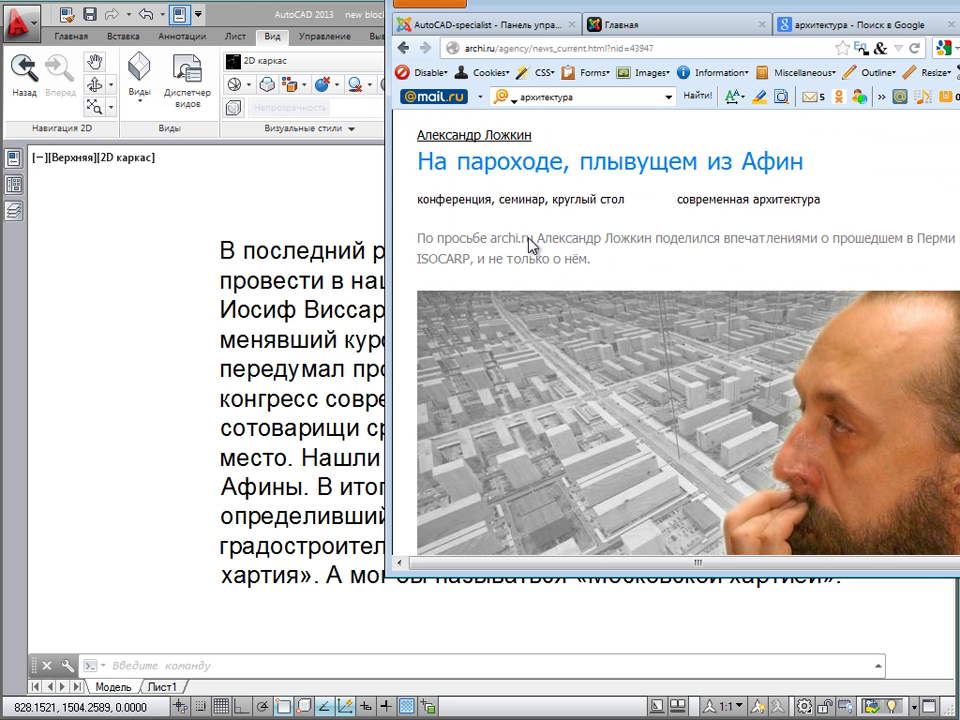
{"action": "scroll", "coordinate": [530, 280], "scroll_direction": "down", "scroll_amount": 3}
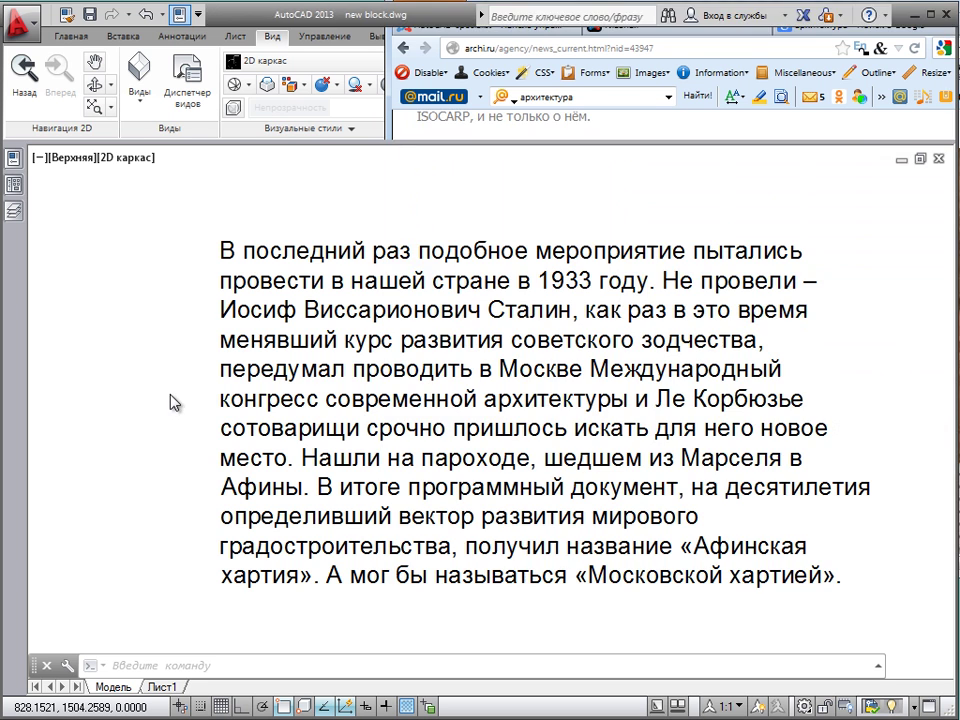
{"action": "scroll", "coordinate": [309, 436], "scroll_direction": "down", "scroll_amount": 1}
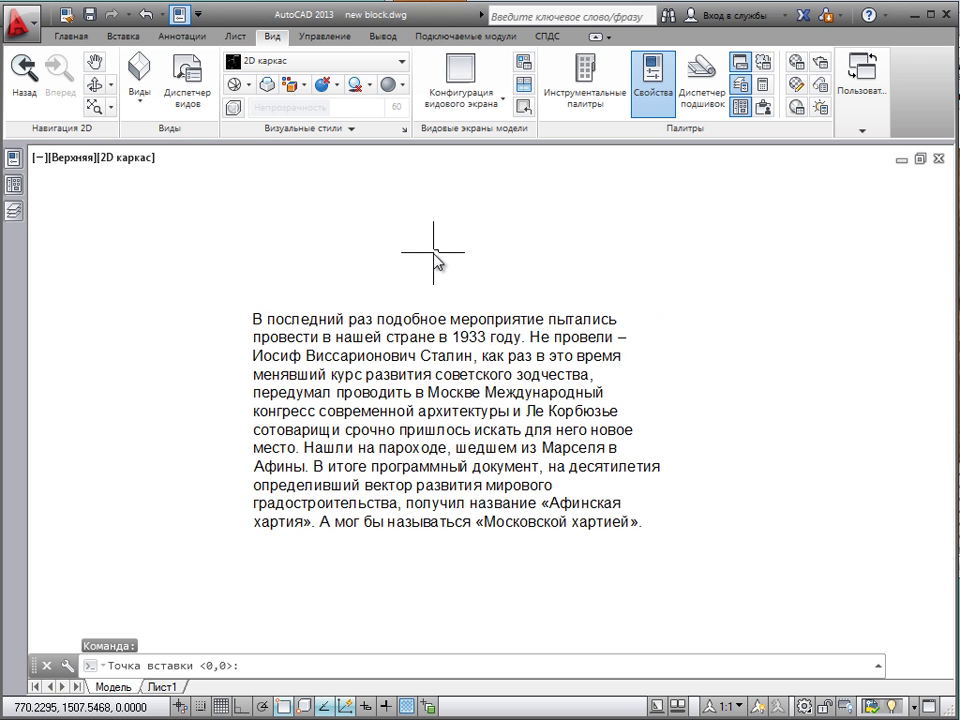
Place the pasted city photo above the paragraph at scale 10 with rotation 0.
{"action": "scroll", "coordinate": [437, 258], "scroll_direction": "up", "scroll_amount": 5}
{"action": "scroll", "coordinate": [424, 268], "scroll_direction": "up", "scroll_amount": 3}
{"action": "scroll", "coordinate": [409, 317], "scroll_direction": "up", "scroll_amount": 2}
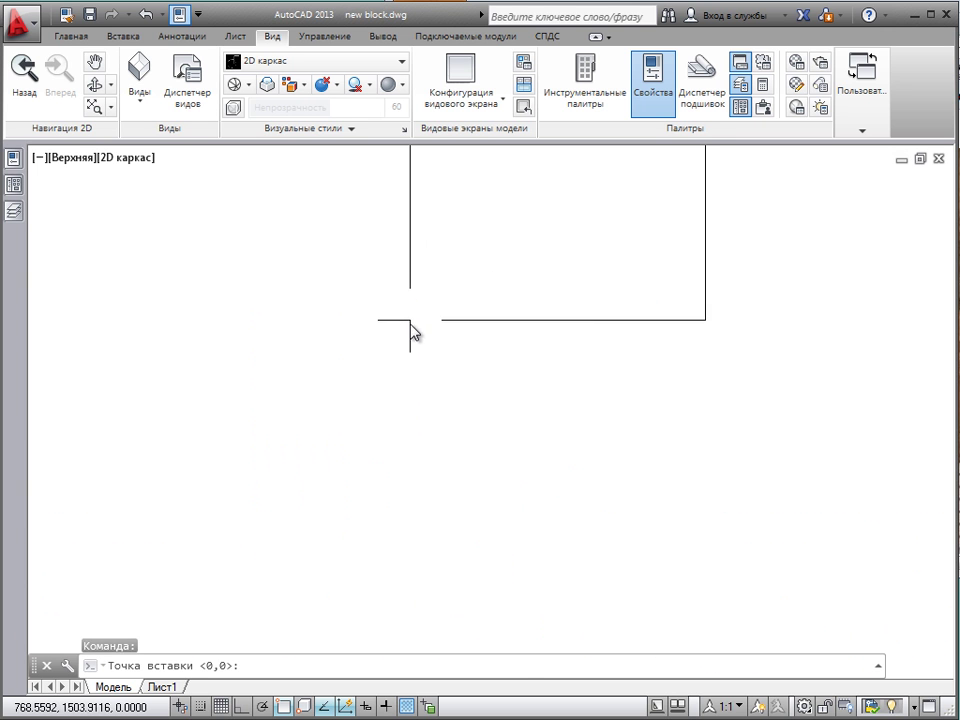
{"action": "scroll", "coordinate": [411, 323], "scroll_direction": "down", "scroll_amount": 3}
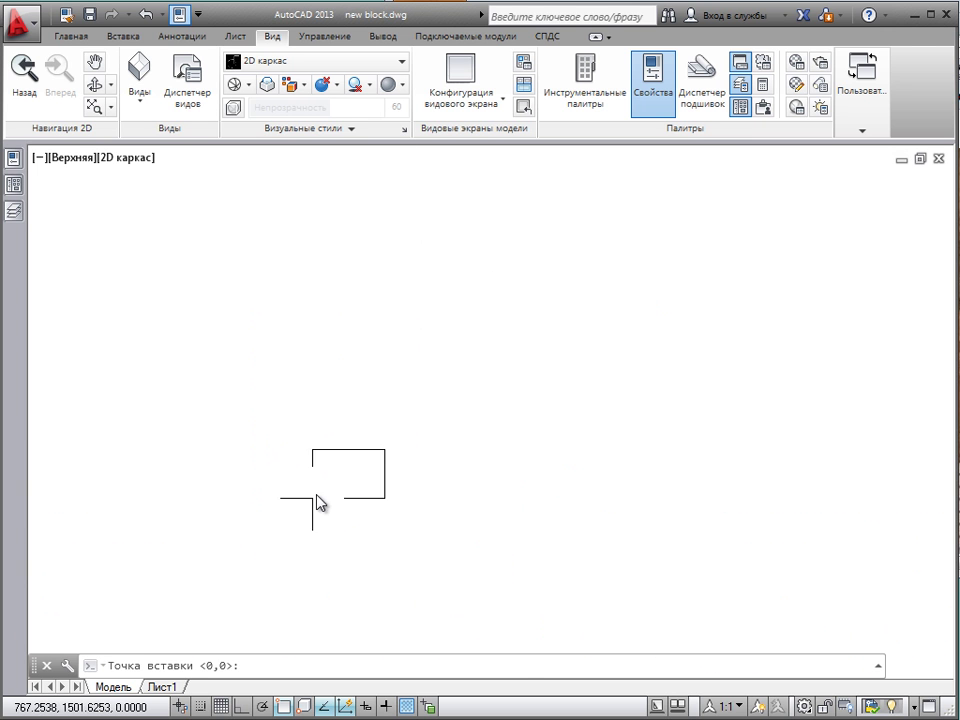
{"action": "left_click", "coordinate": [285, 433]}
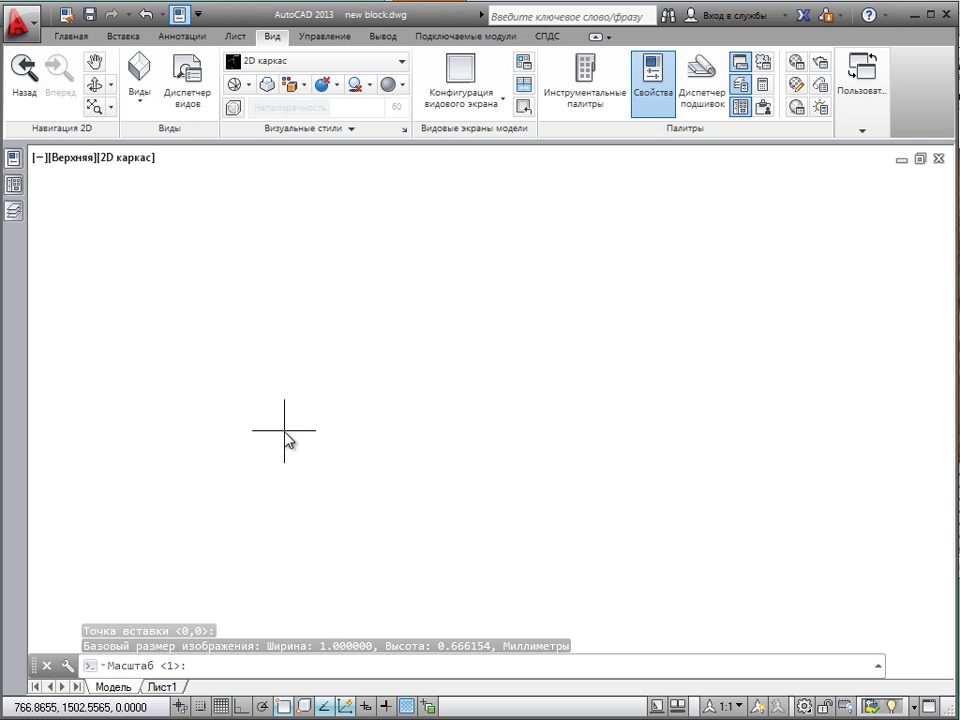
{"action": "type", "text": "10"}
{"action": "key", "text": "Return"}
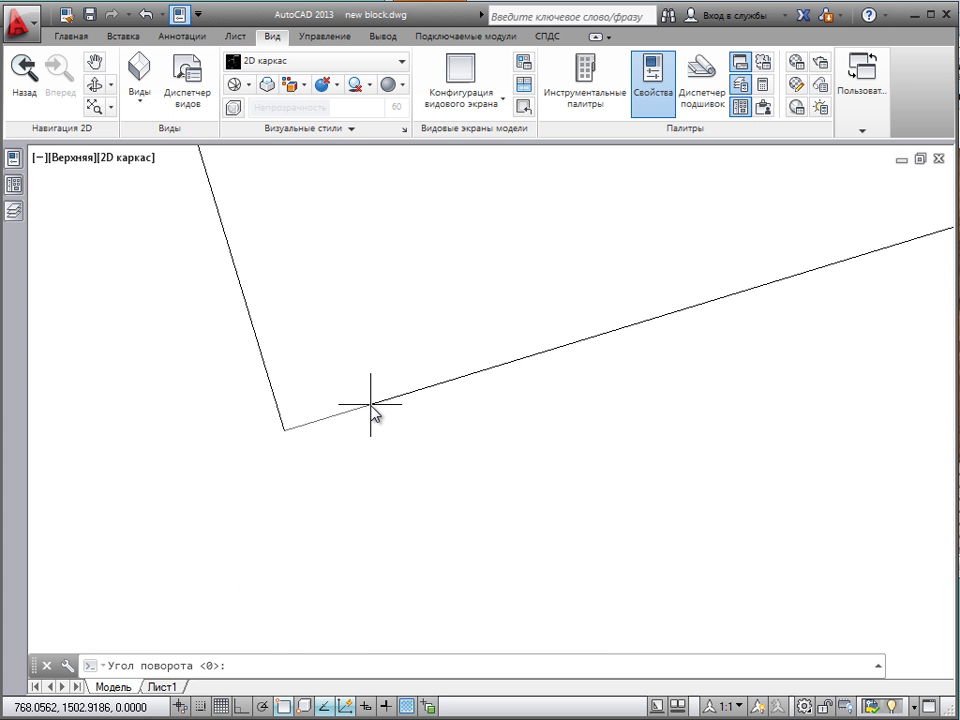
{"action": "key", "text": "Return"}
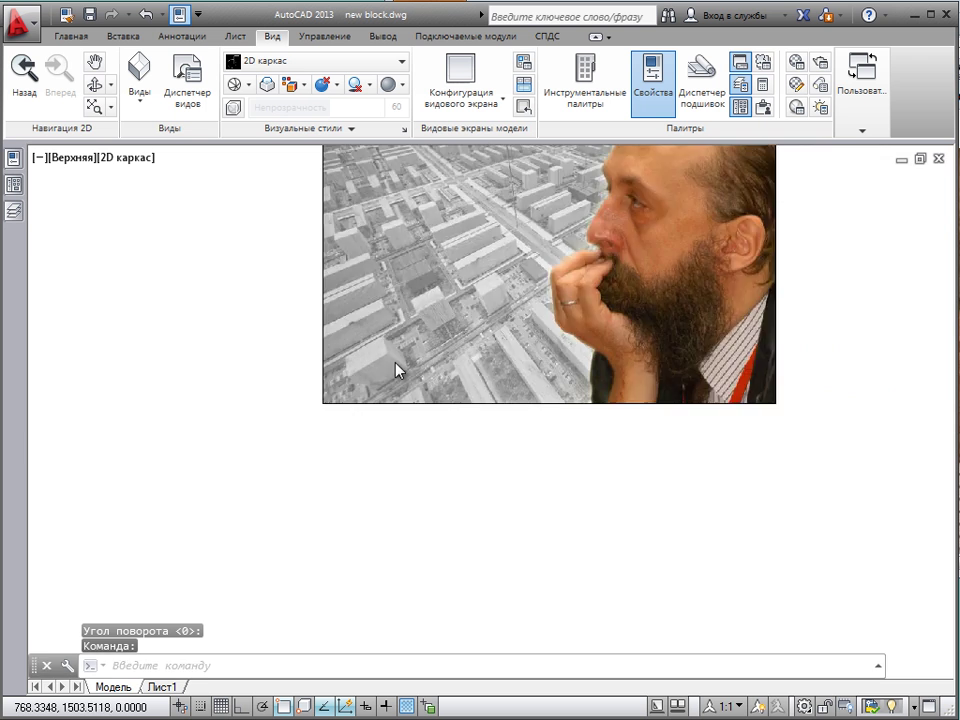
{"action": "scroll", "coordinate": [470, 338], "scroll_direction": "down", "scroll_amount": 4}
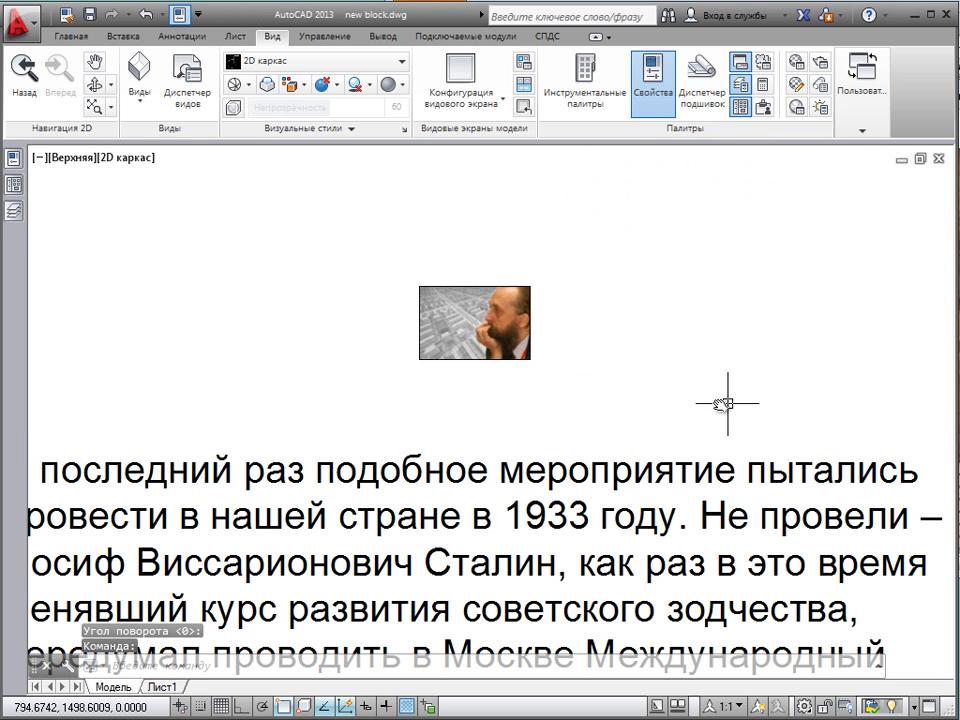
Window-select the inserted photo and the wrapped paragraph, then delete them.
{"action": "scroll", "coordinate": [612, 380], "scroll_direction": "down", "scroll_amount": 2}
{"action": "middle_click_drag", "start_coordinate": [608, 358], "coordinate": [497, 334]}
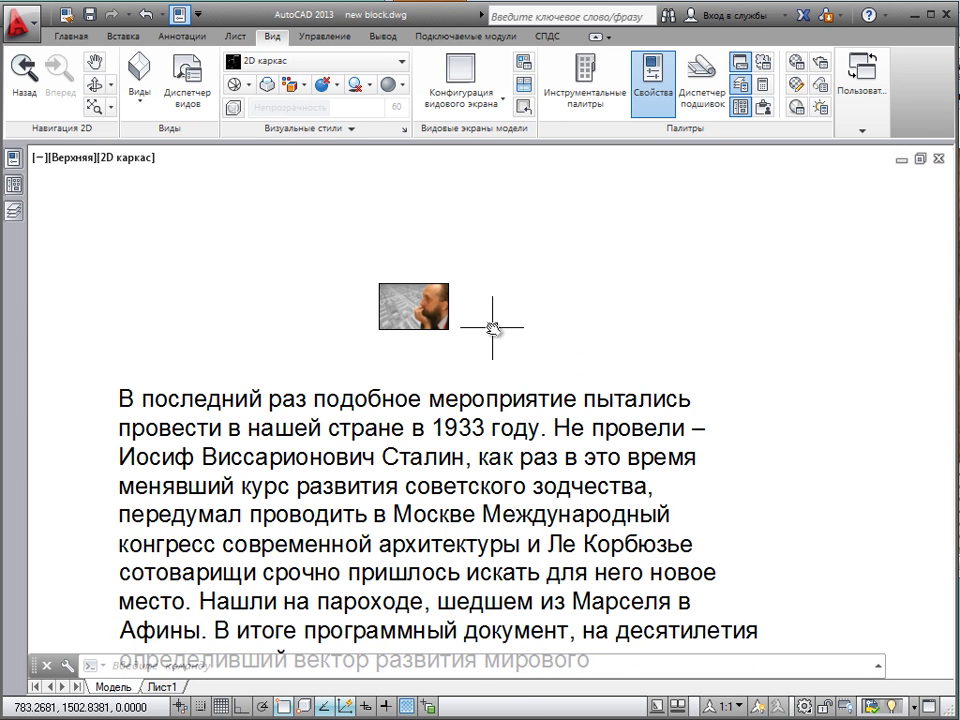
{"action": "scroll", "coordinate": [497, 321], "scroll_direction": "down", "scroll_amount": 2}
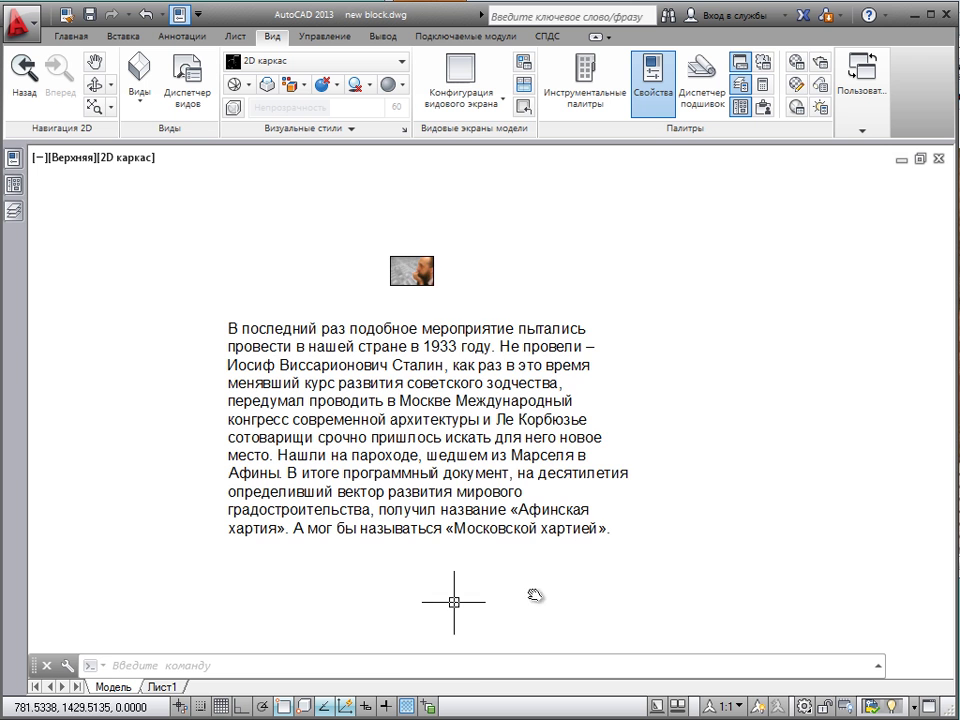
{"action": "left_click", "coordinate": [683, 553]}
{"action": "left_click", "coordinate": [150, 162]}
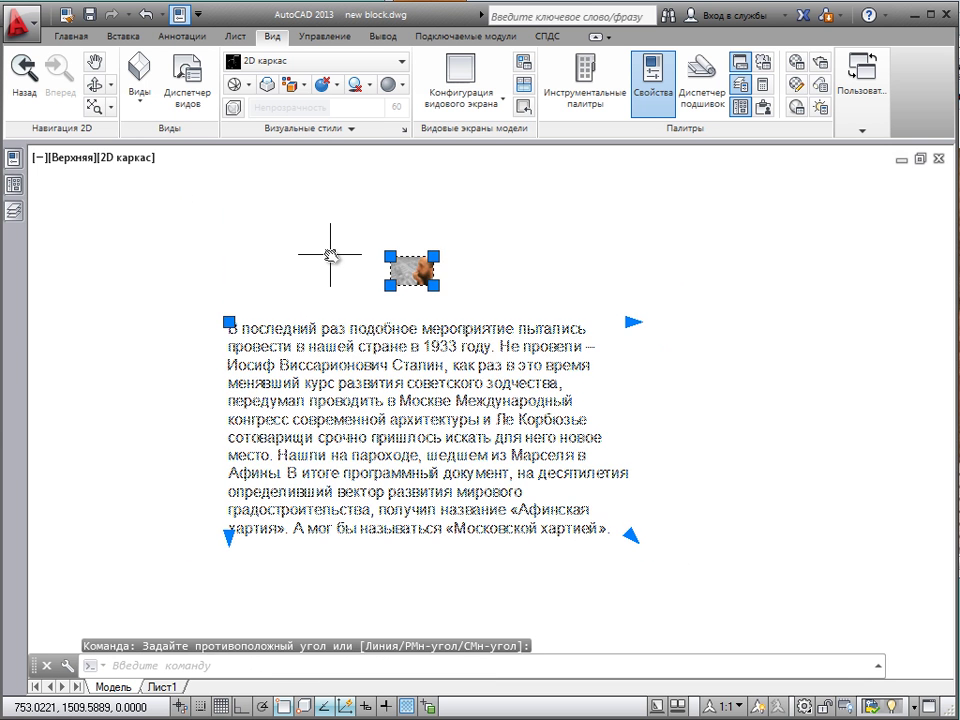
{"action": "key", "text": "Delete"}
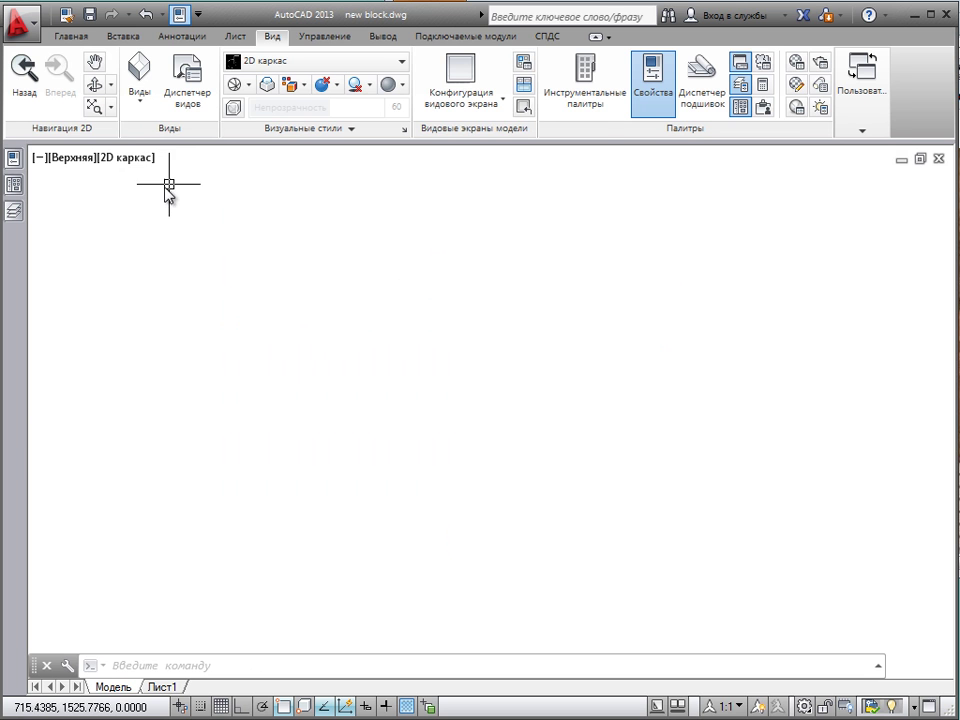
Draw a single vertical line with the Отрезок (Line) tool and Ortho (F8) on.
{"action": "left_click", "coordinate": [70, 37]}
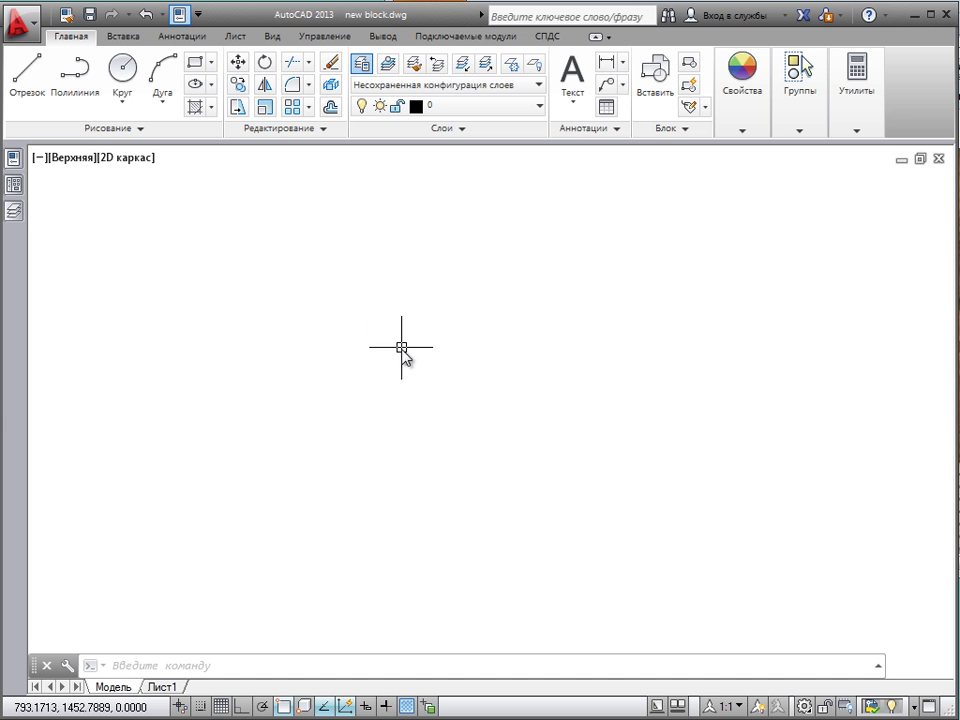
{"action": "mouse_move", "coordinate": [529, 458]}
{"action": "middle_mouse_down"}
{"action": "mouse_move", "coordinate": [537, 387]}
{"action": "mouse_move", "coordinate": [325, 372]}
{"action": "mouse_move", "coordinate": [296, 386]}
{"action": "middle_mouse_up"}
{"action": "left_click", "coordinate": [28, 78]}
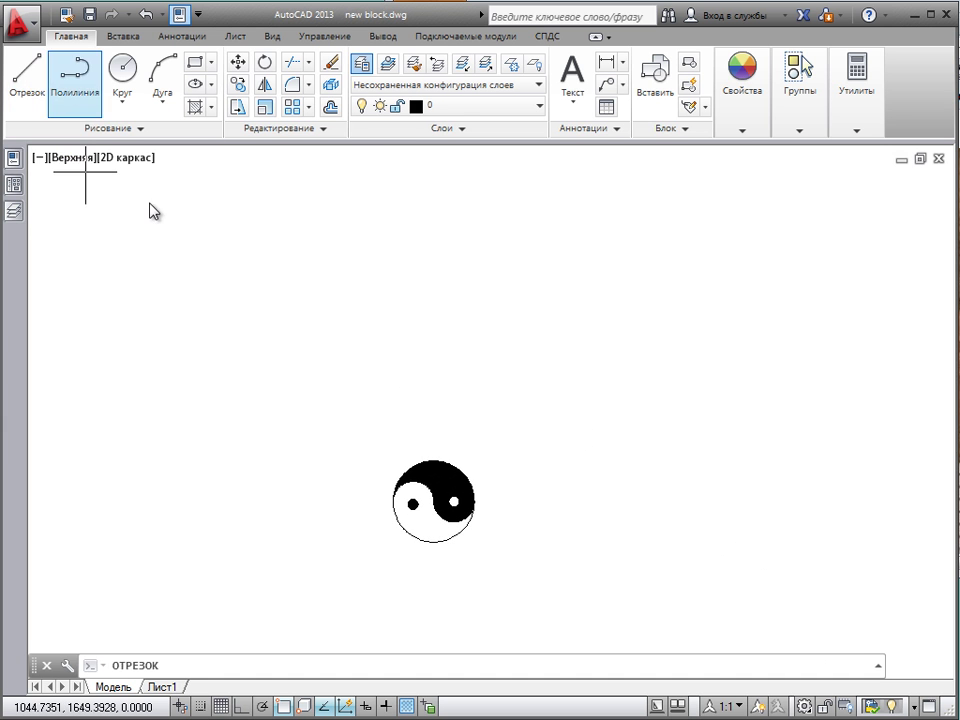
{"action": "left_click", "coordinate": [214, 214]}
{"action": "key", "text": "F8"}
{"action": "left_click", "coordinate": [214, 339]}
{"action": "key", "text": "Return"}
{"action": "scroll", "coordinate": [218, 300], "scroll_direction": "up", "scroll_amount": 5}
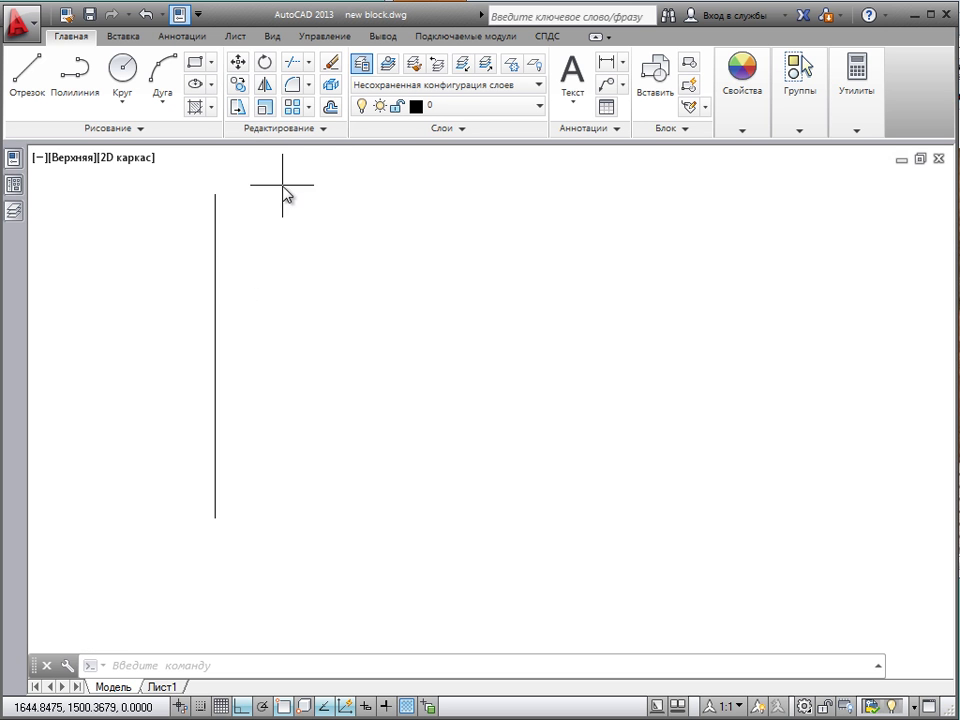
{"action": "left_click", "coordinate": [264, 334]}
Mirror the vertical line across a vertical axis to its right, keeping the original.
{"action": "left_click", "coordinate": [193, 281]}
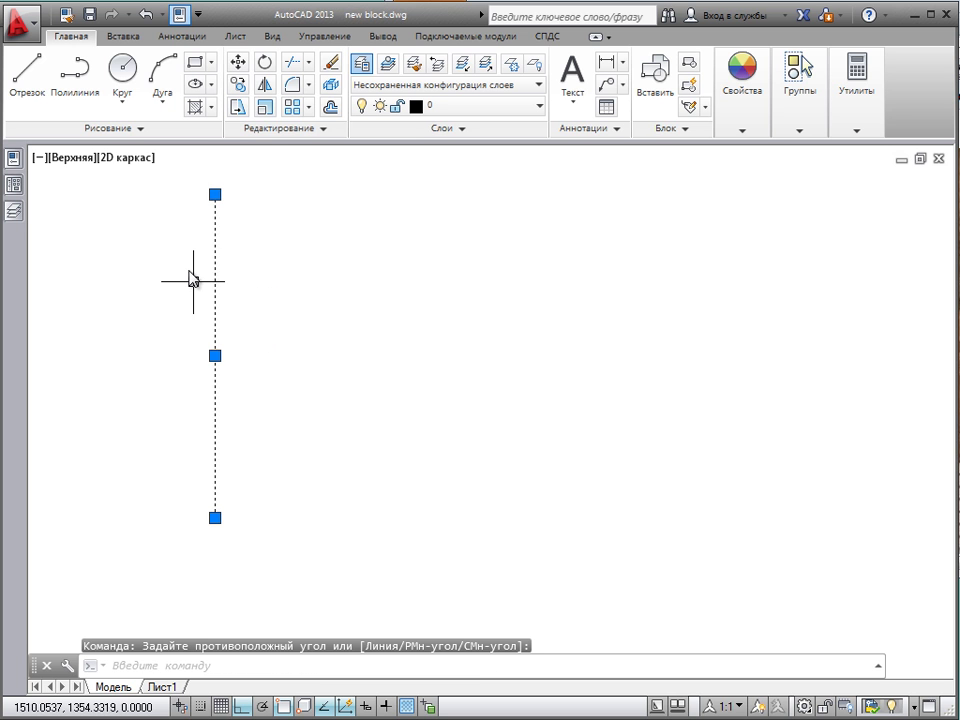
{"action": "left_click", "coordinate": [265, 88]}
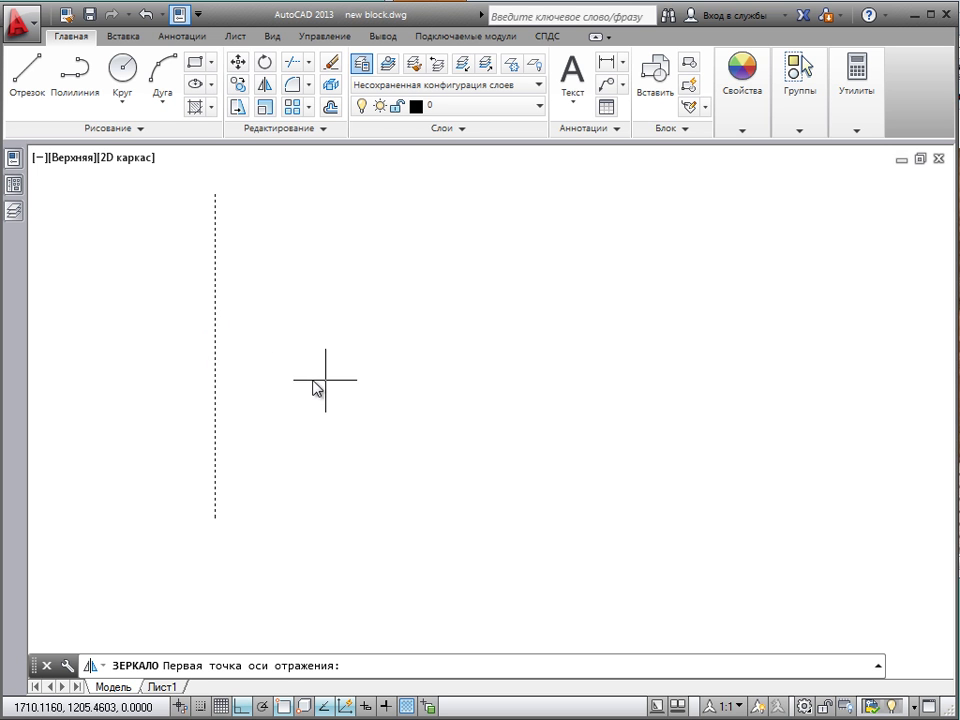
{"action": "left_click", "coordinate": [413, 236]}
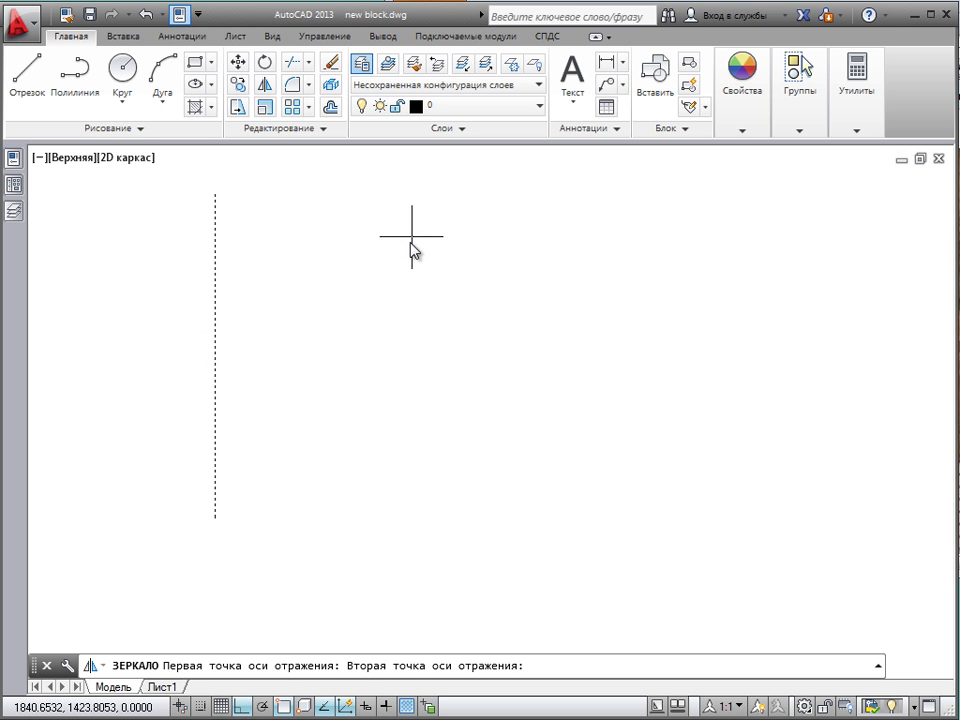
{"action": "left_click", "coordinate": [413, 453]}
{"action": "key", "text": "Return"}
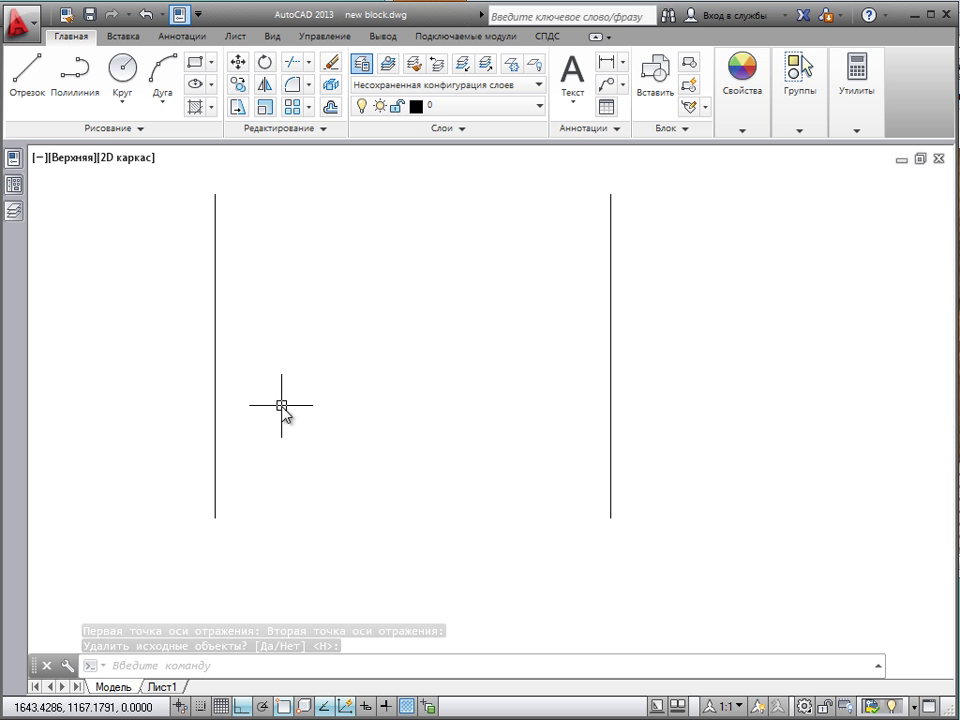
{"action": "middle_click_drag", "start_coordinate": [364, 364], "coordinate": [355, 372]}
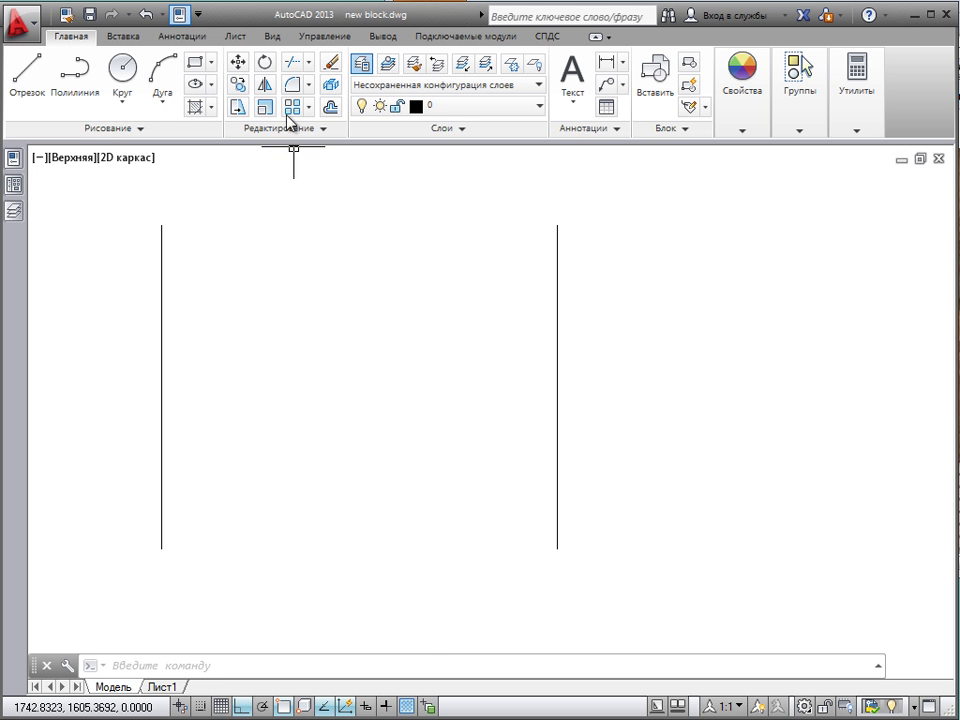
Offset the right vertical line 50 units to the right with ПОДОБИЕ.
{"action": "left_click", "coordinate": [627, 394]}
{"action": "left_click", "coordinate": [521, 336]}
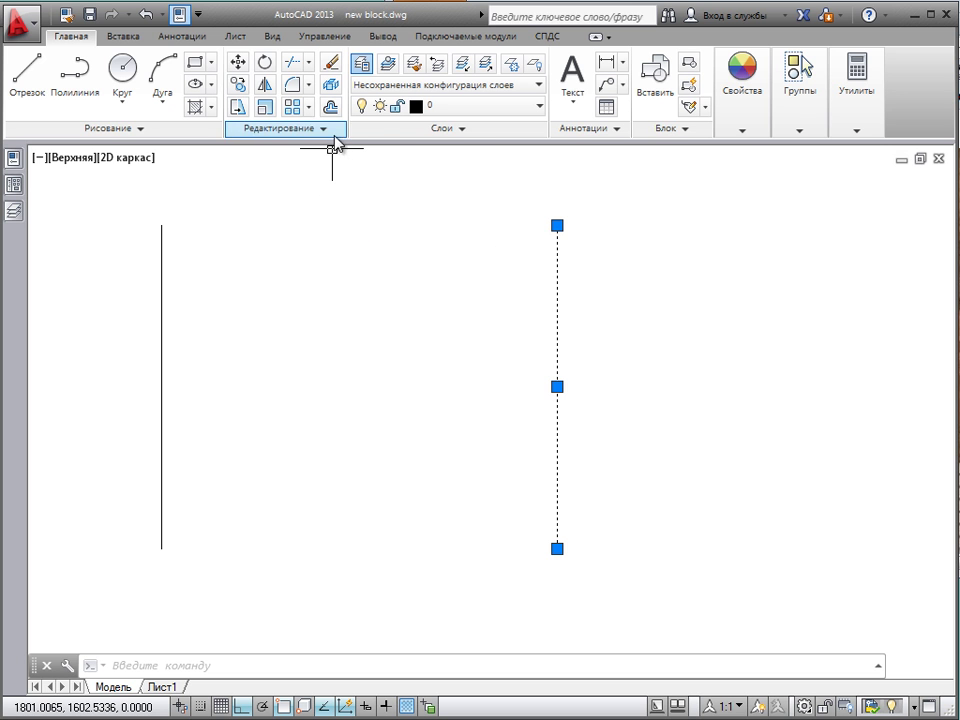
{"action": "key", "text": "Escape"}
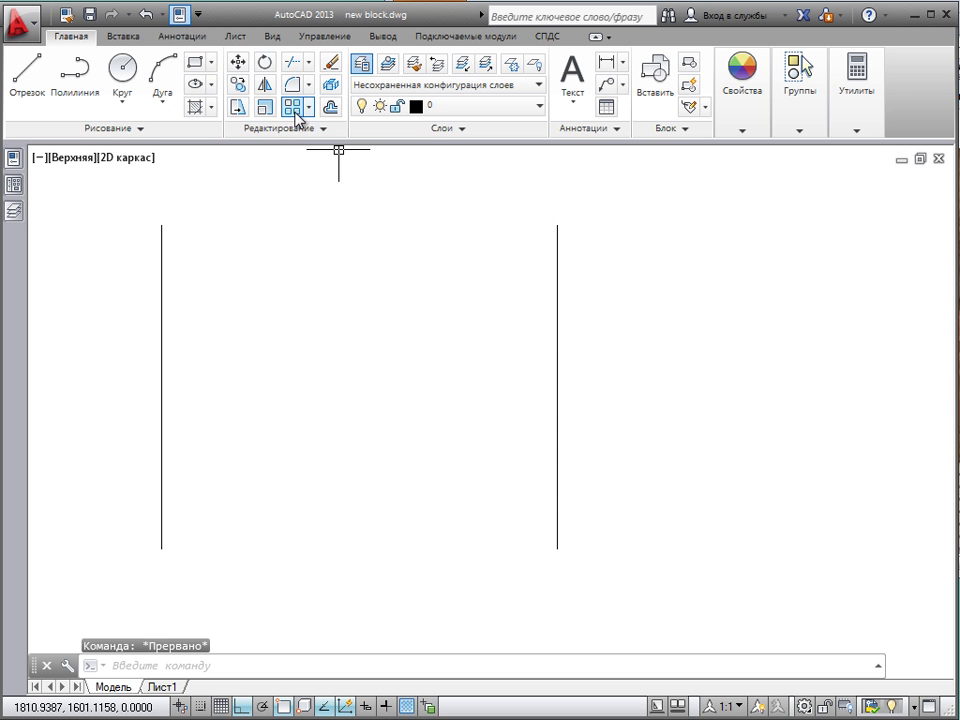
{"action": "left_click", "coordinate": [330, 108]}
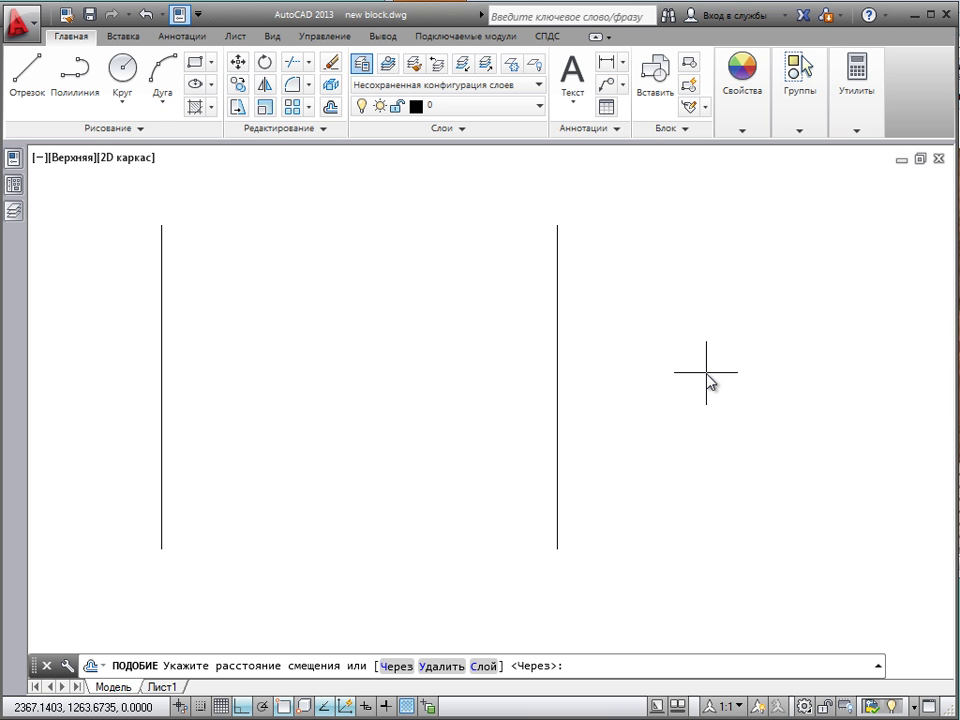
{"action": "type", "text": "50"}
{"action": "key", "text": "Return"}
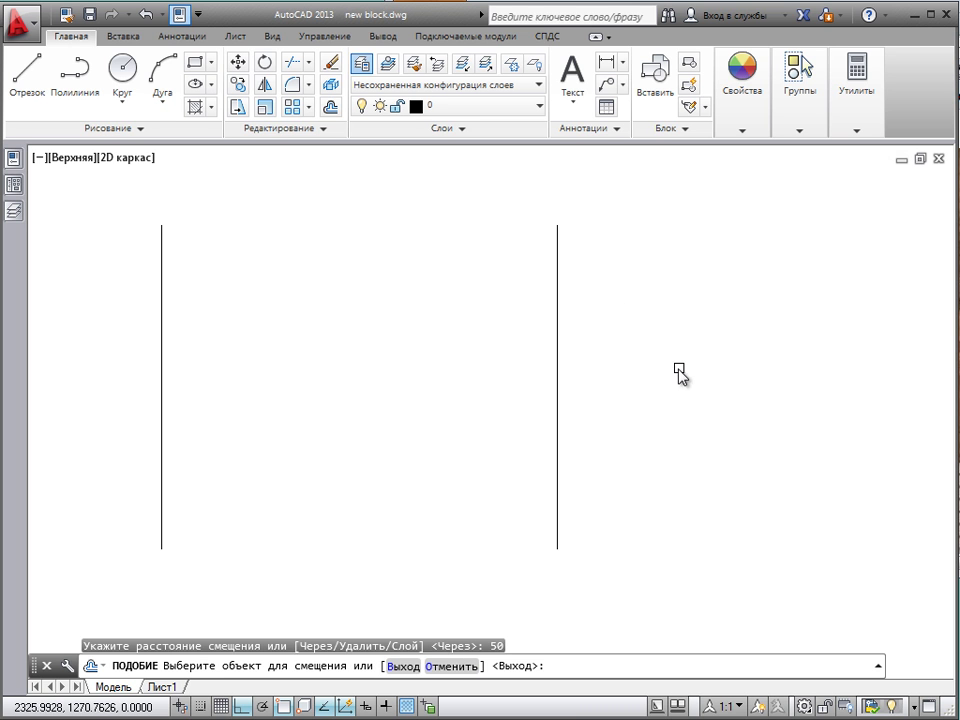
{"action": "left_click", "coordinate": [557, 318]}
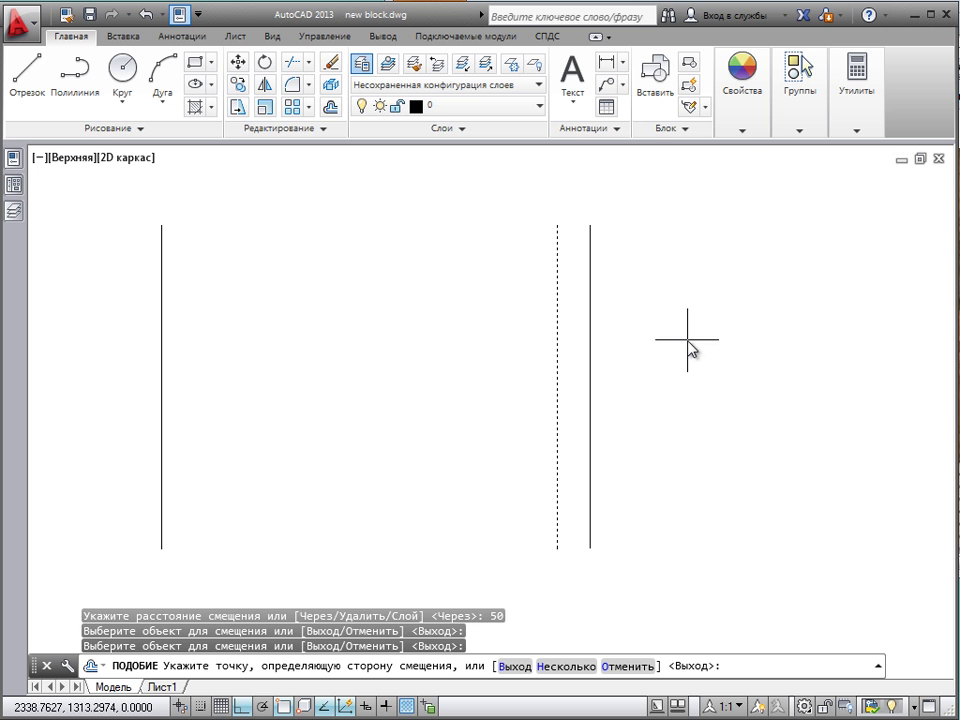
{"action": "left_click", "coordinate": [764, 351]}
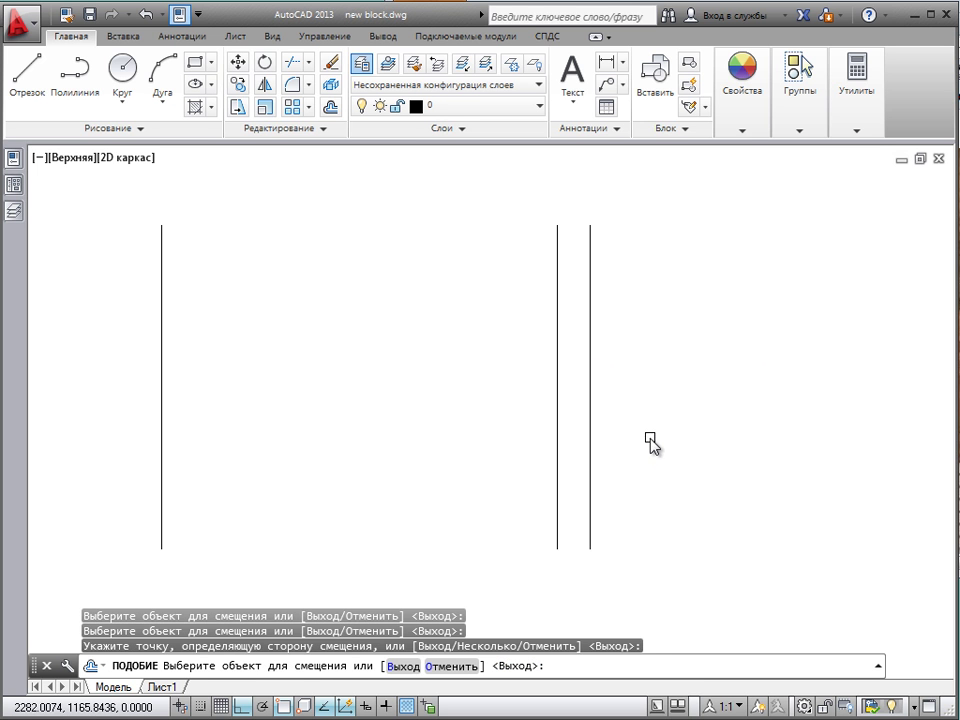
{"action": "key", "text": "Escape"}
{"action": "key", "text": "Escape"}
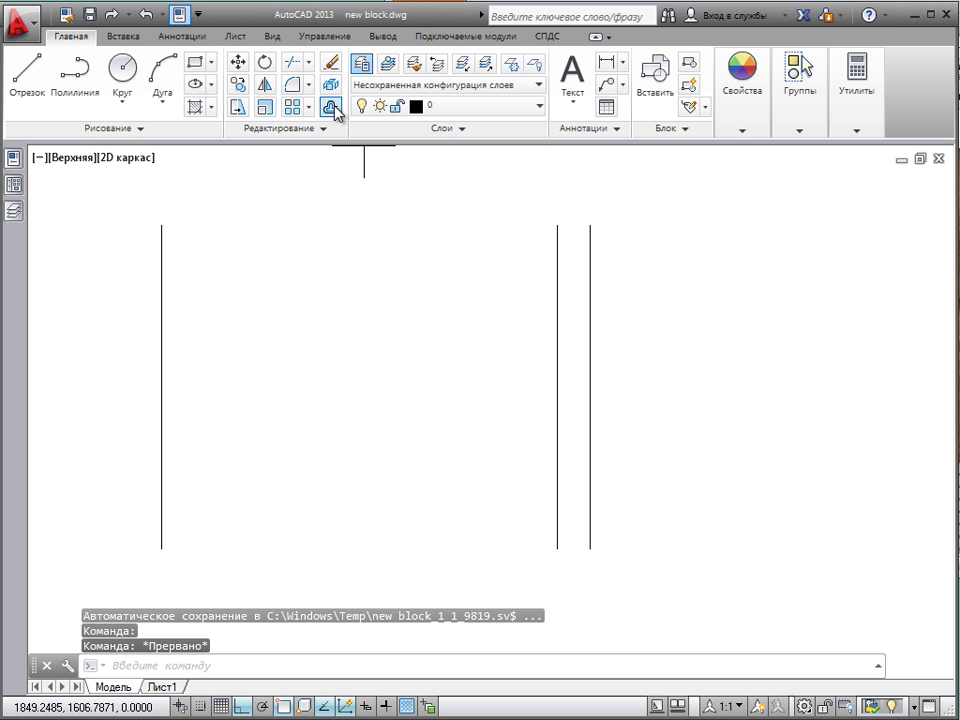
Offset the newest line 100 units further right using the Через (Through) option.
{"action": "left_click", "coordinate": [333, 108]}
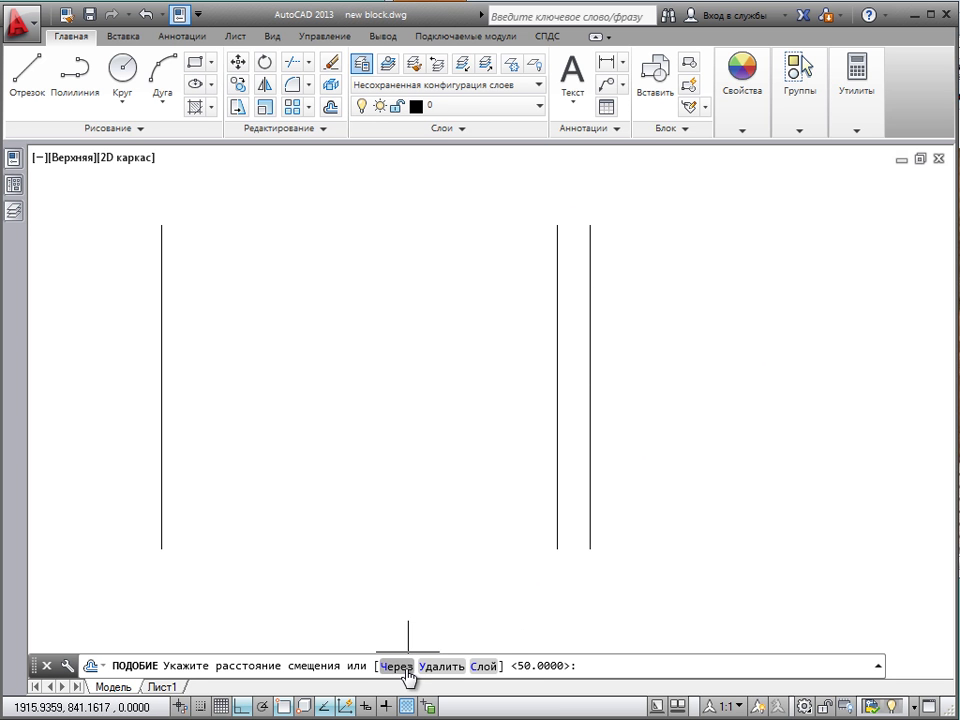
{"action": "type", "text": "ч"}
{"action": "key", "text": "Return"}
{"action": "left_click", "coordinate": [590, 362]}
{"action": "type", "text": "100"}
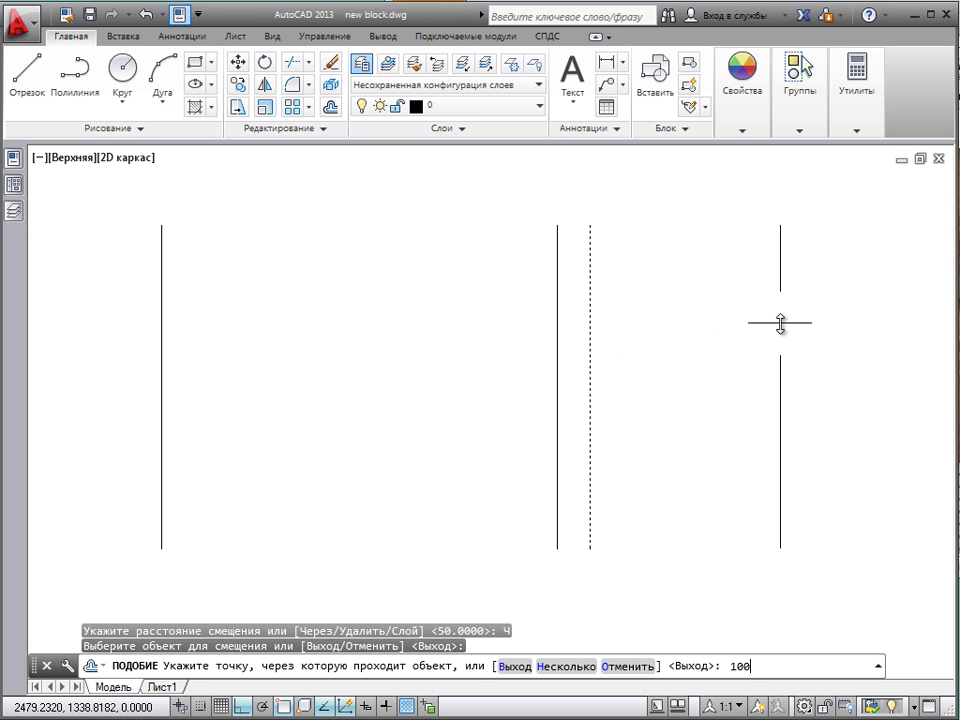
{"action": "key", "text": "Return"}
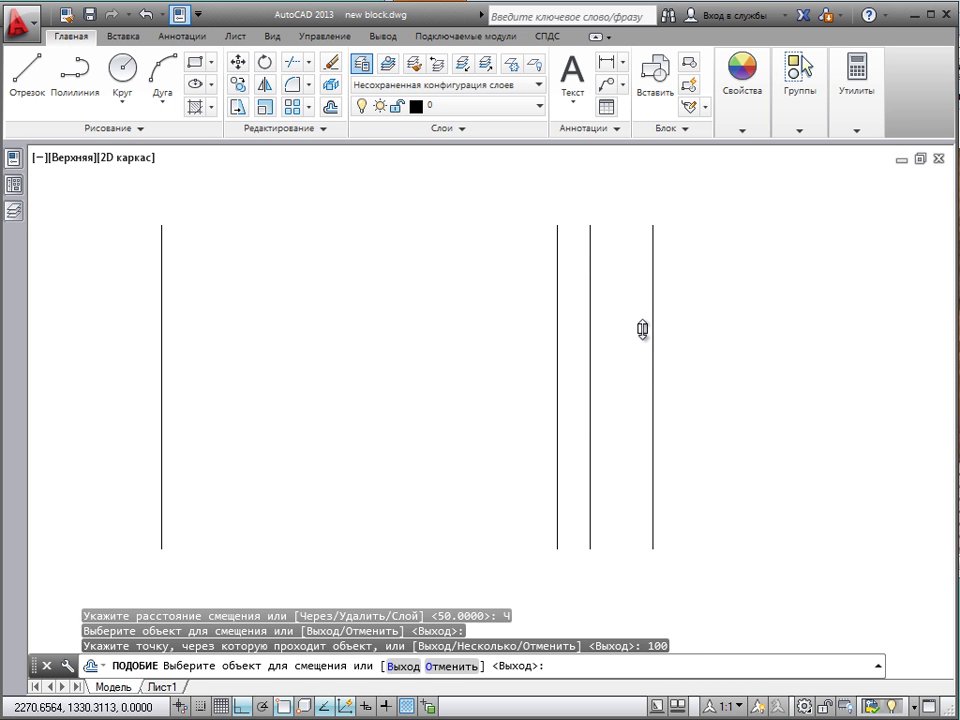
{"action": "key", "text": "Escape"}
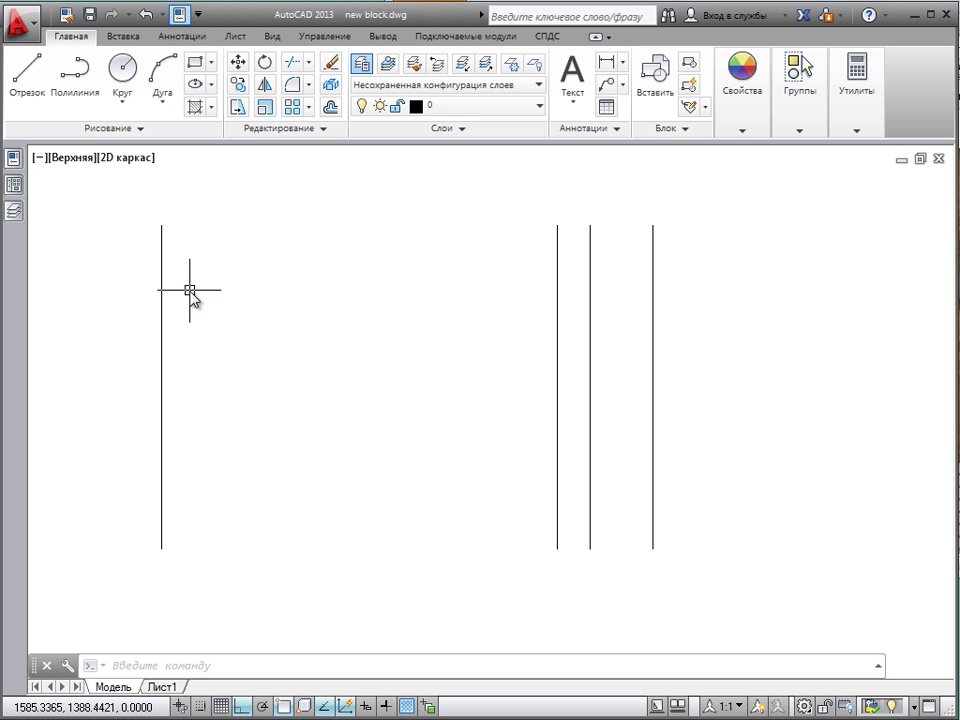
{"action": "middle_click_drag", "start_coordinate": [189, 288], "coordinate": [300, 305]}
{"action": "left_click", "coordinate": [300, 343]}
Rotate a copy of the left line 90° about its bottom endpoint with ПОВЕРНУТЬ.
{"action": "left_click", "coordinate": [213, 307]}
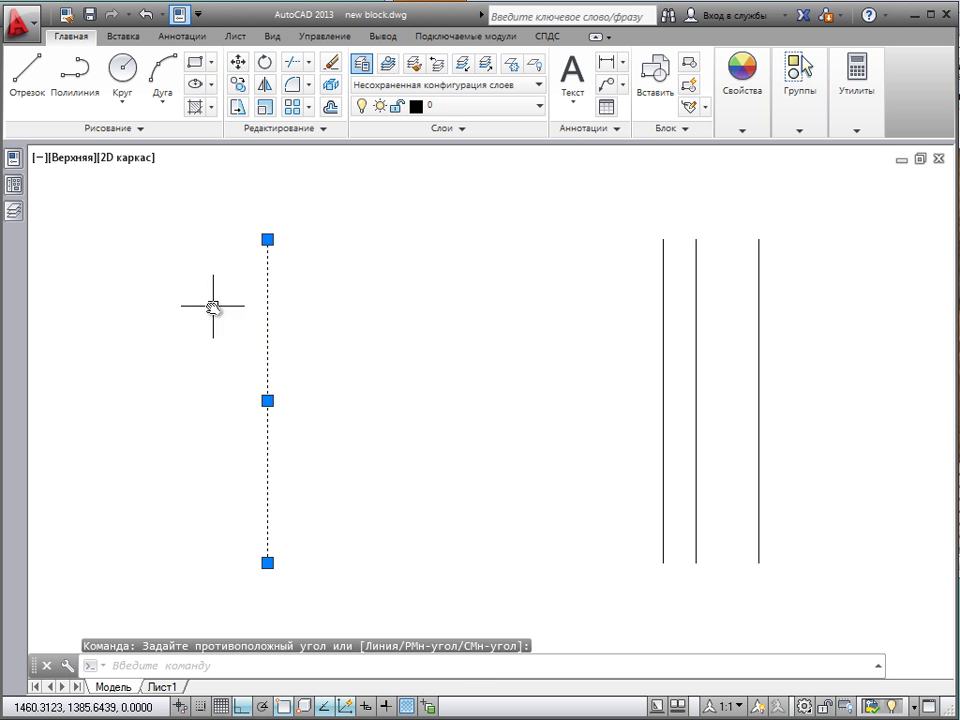
{"action": "type", "text": "пов"}
{"action": "key", "text": "Return"}
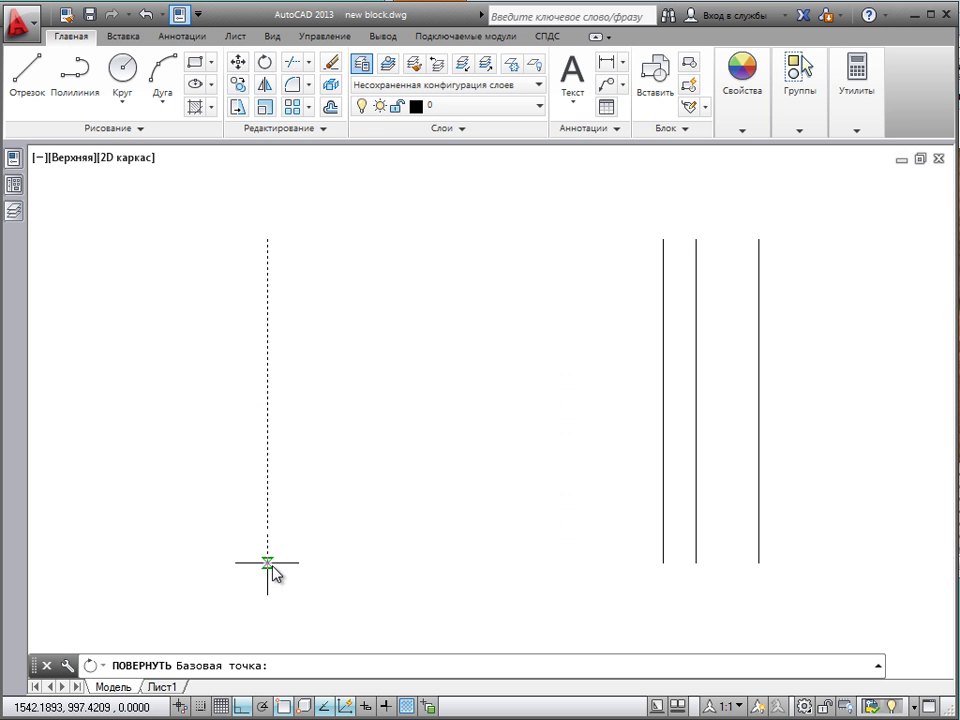
{"action": "left_click", "coordinate": [267, 563]}
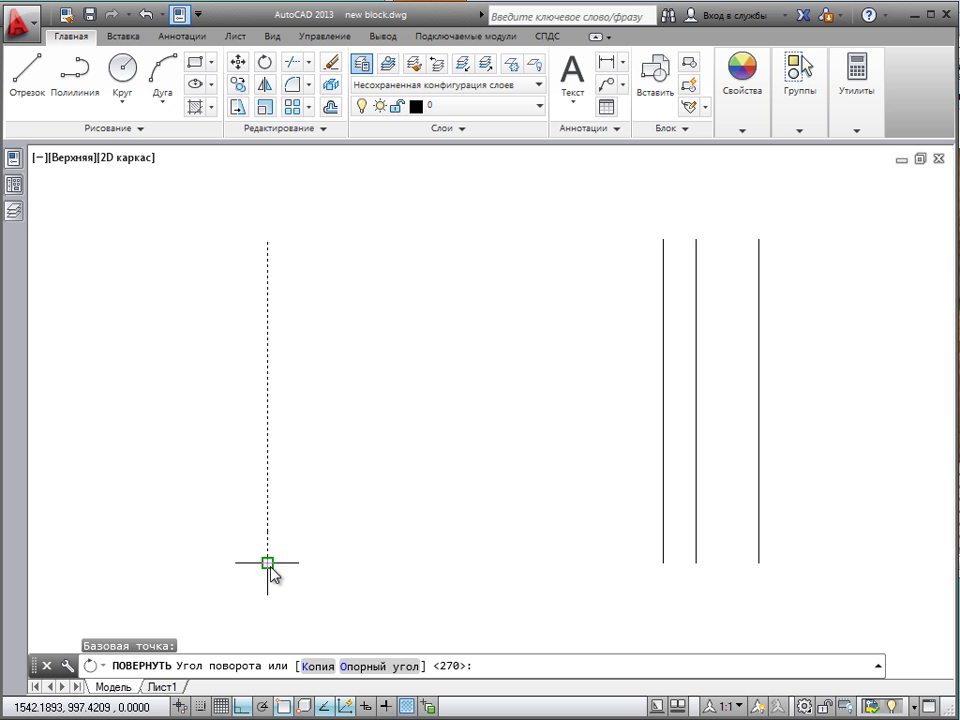
{"action": "right_click", "coordinate": [267, 564]}
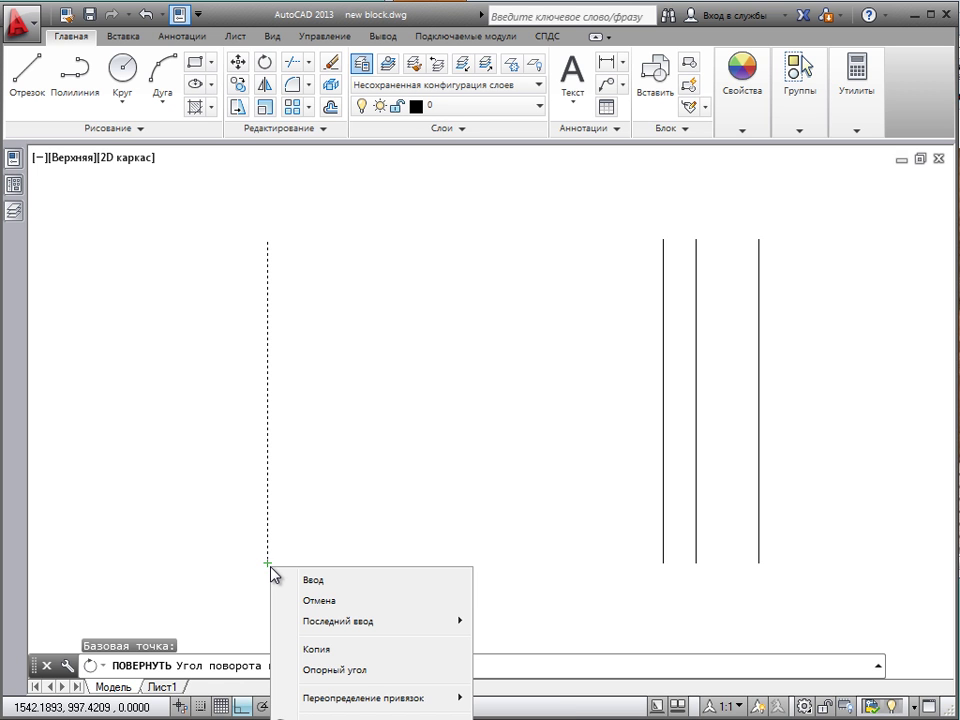
{"action": "left_click", "coordinate": [316, 650]}
{"action": "key", "text": "F8"}
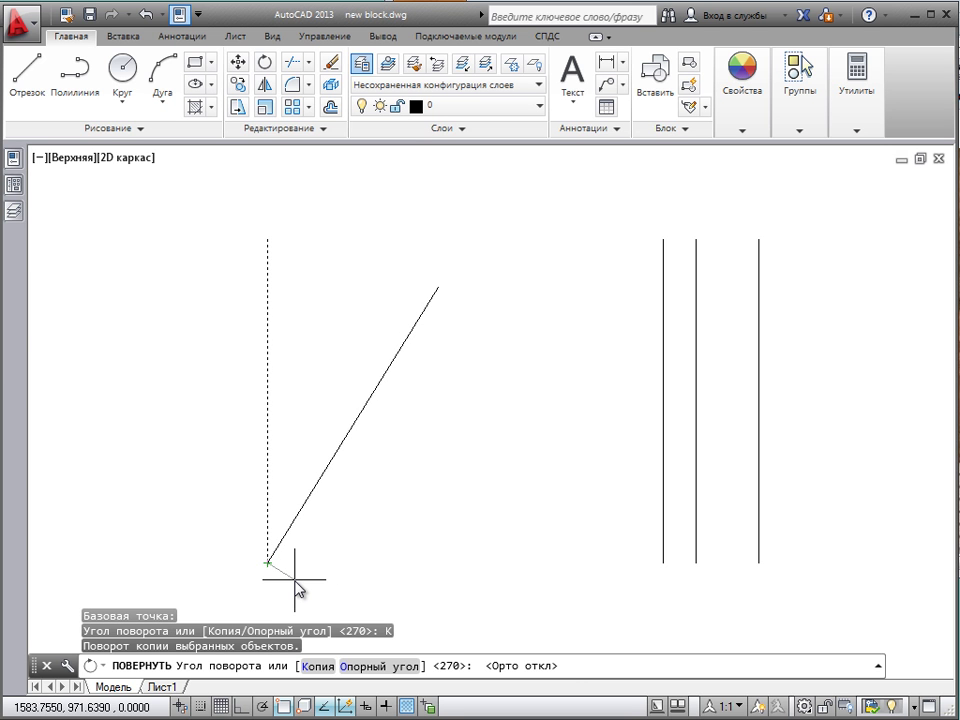
{"action": "type", "text": "90"}
{"action": "key", "text": "Return"}
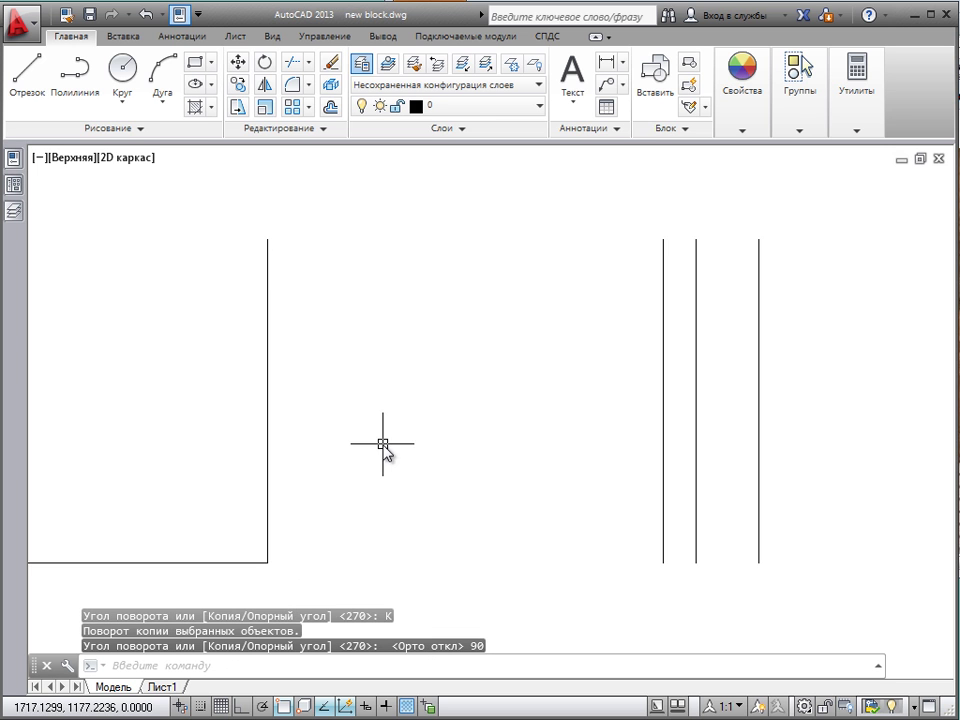
Bring the whole drawing with the yin-yang into view and window-select every object.
{"action": "middle_click_drag", "start_coordinate": [381, 443], "coordinate": [585, 446]}
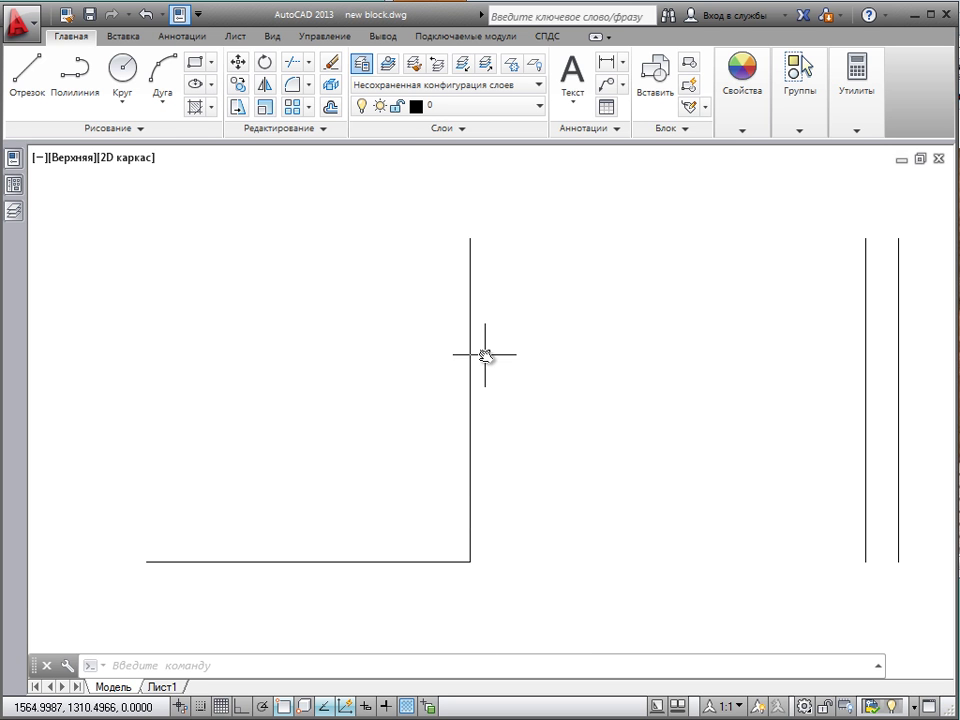
{"action": "scroll", "coordinate": [485, 355], "scroll_direction": "down", "scroll_amount": 4}
{"action": "middle_click_drag", "start_coordinate": [525, 392], "coordinate": [452, 403]}
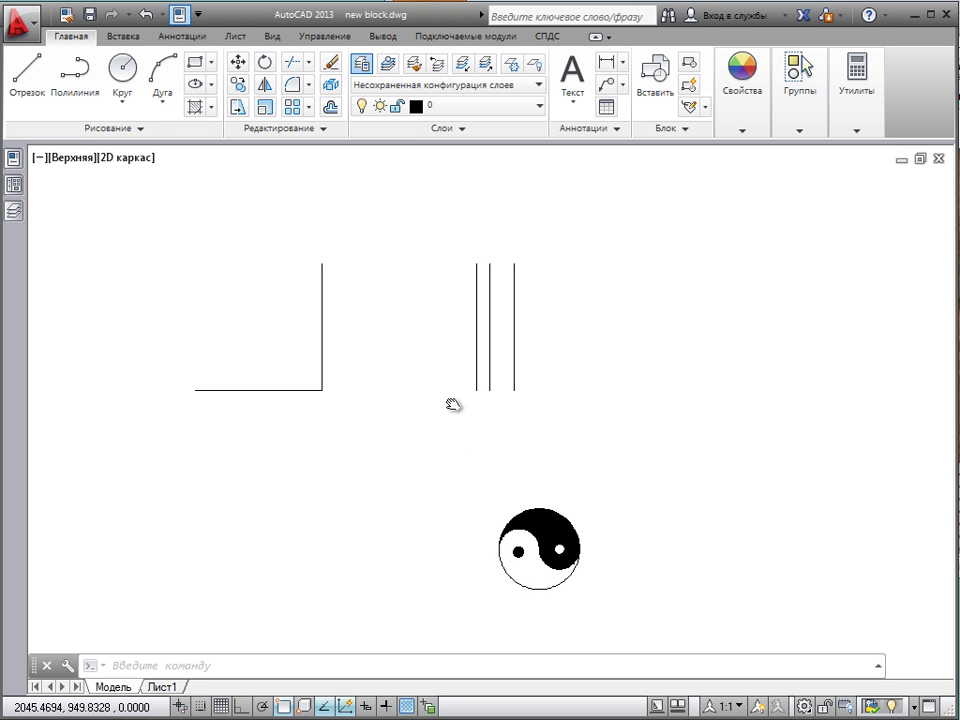
{"action": "left_click", "coordinate": [593, 588]}
{"action": "left_click", "coordinate": [238, 277]}
Erase all selected objects, then insert the набор1 block via Вставка > Вставить at a picked point.
{"action": "key", "text": "Delete"}
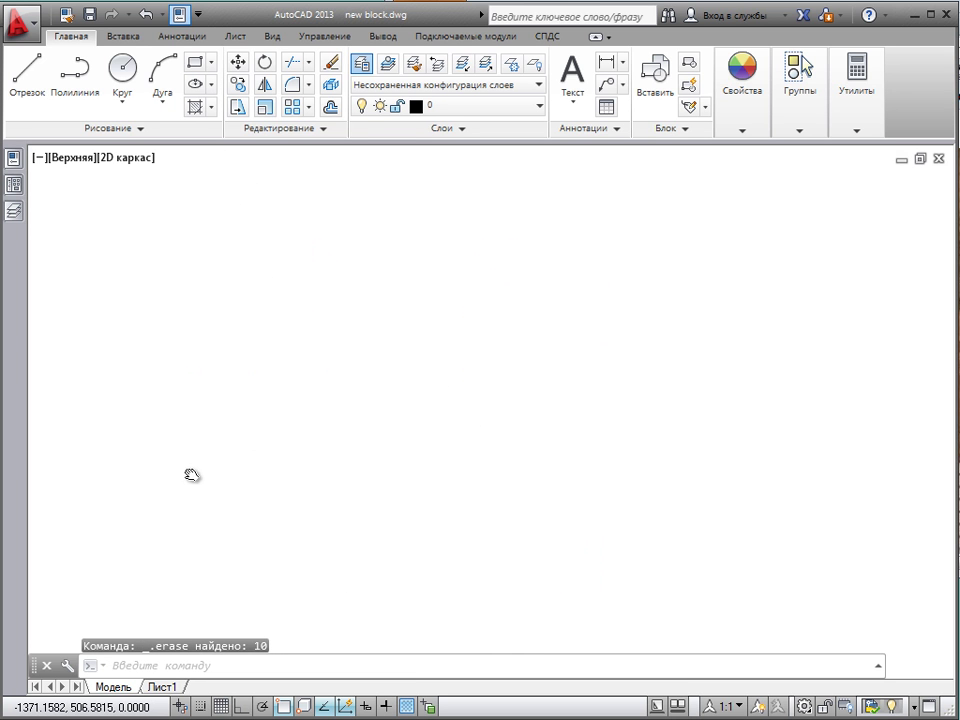
{"action": "left_click", "coordinate": [124, 38]}
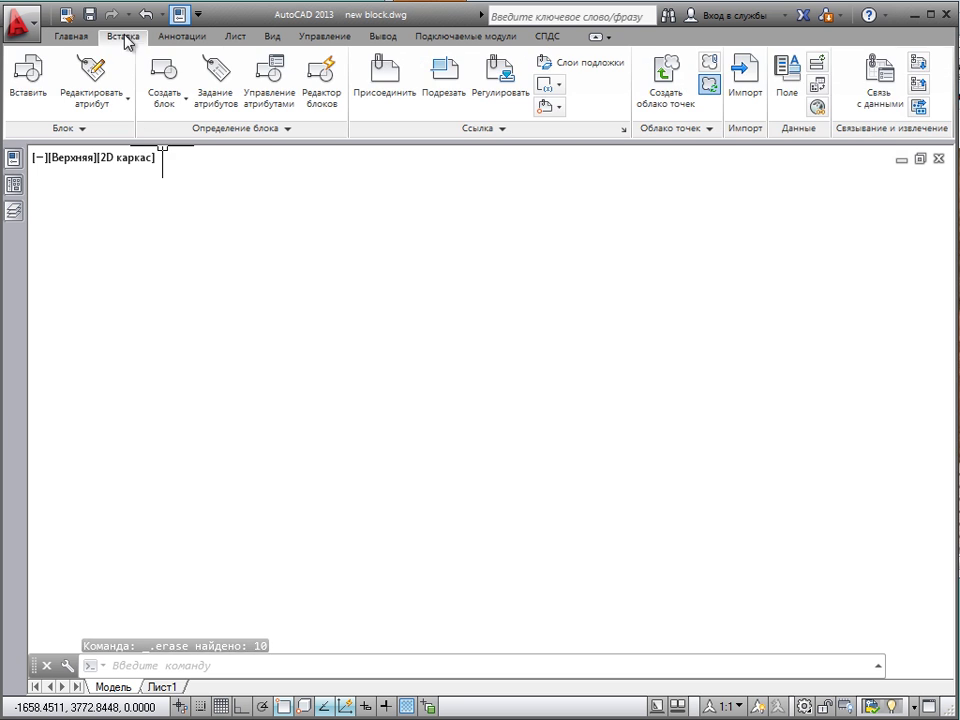
{"action": "left_click", "coordinate": [27, 72]}
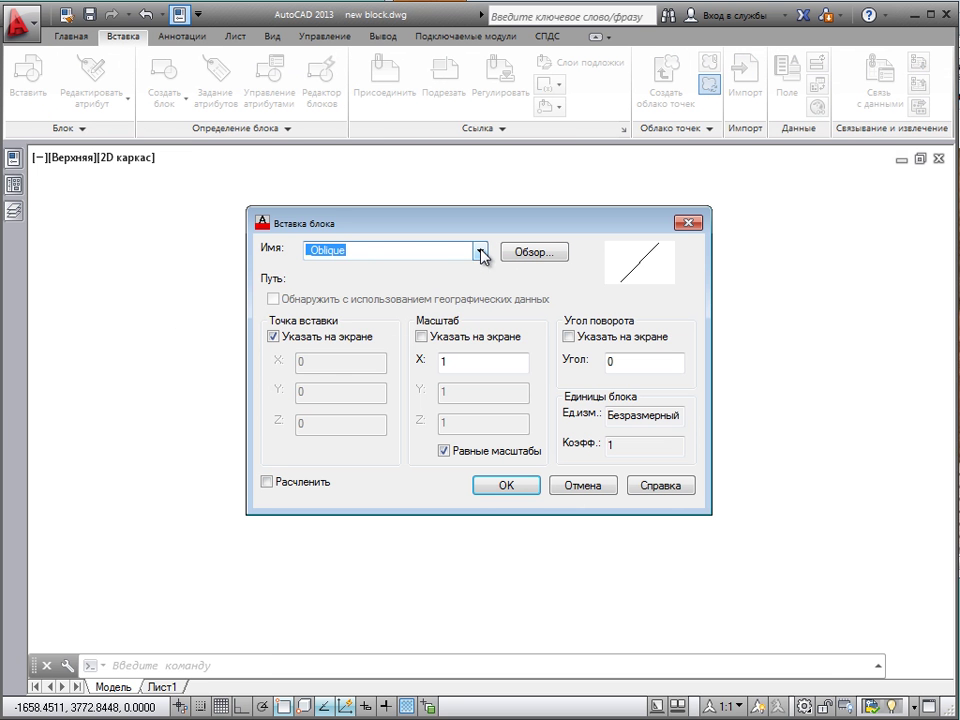
{"action": "left_click", "coordinate": [481, 252]}
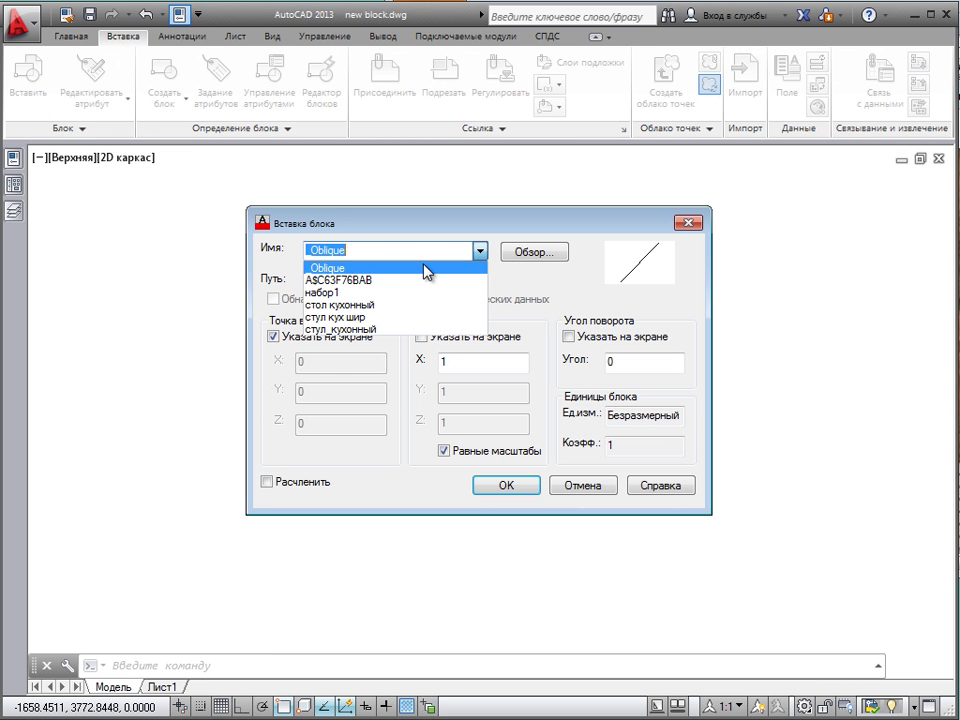
{"action": "left_click", "coordinate": [378, 292]}
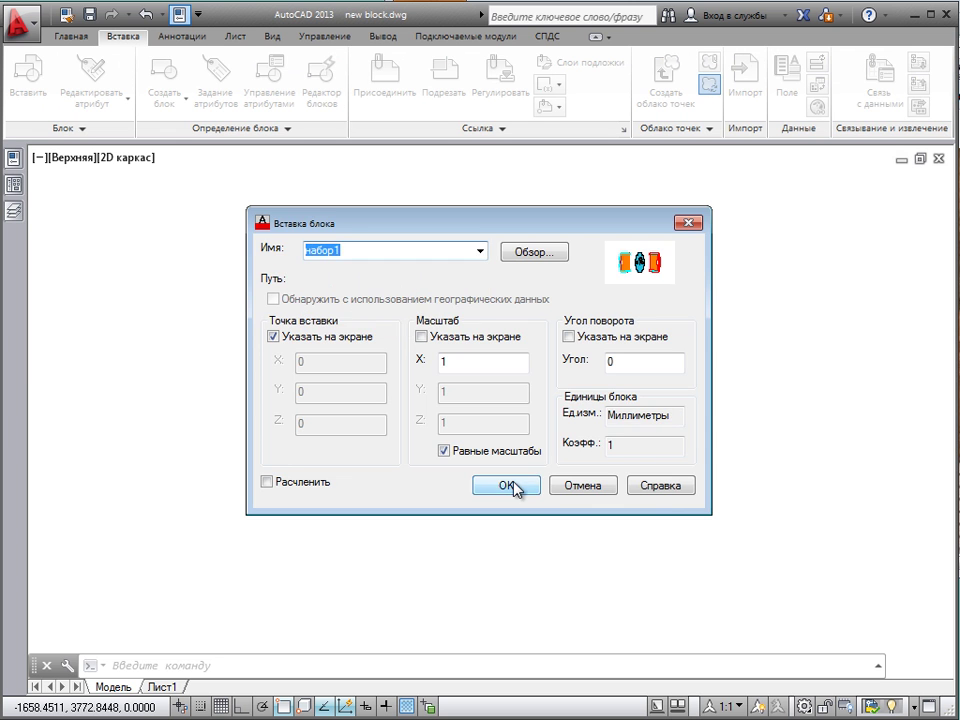
{"action": "left_click", "coordinate": [512, 487]}
{"action": "left_click", "coordinate": [384, 440]}
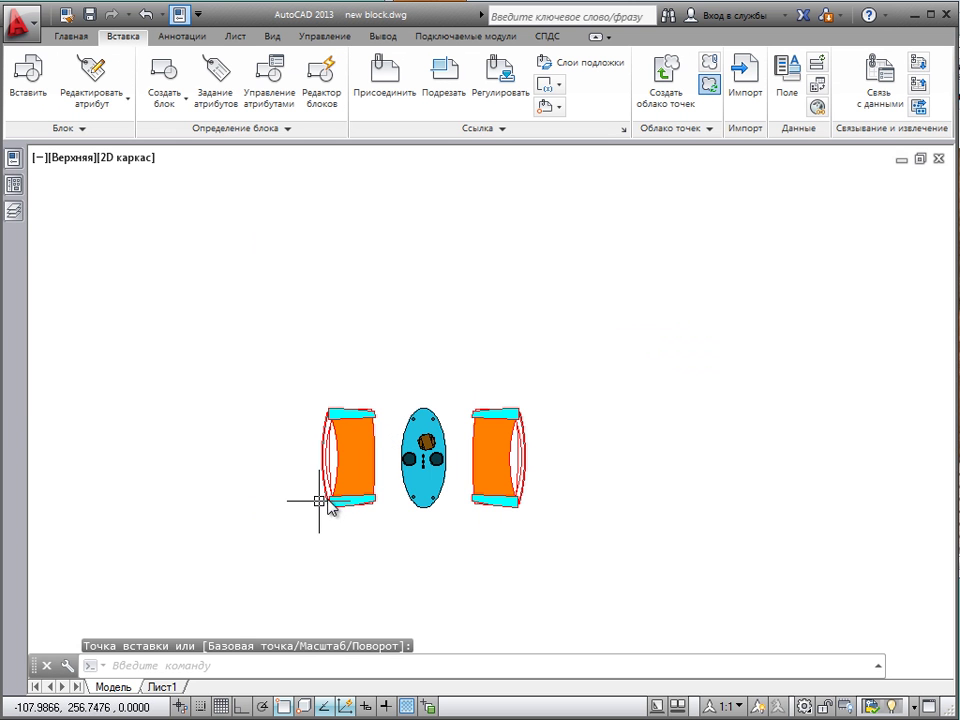
{"action": "scroll", "coordinate": [319, 500], "scroll_direction": "up", "scroll_amount": 5}
{"action": "left_click", "coordinate": [427, 428]}
{"action": "scroll", "coordinate": [300, 407], "scroll_direction": "down", "scroll_amount": 4}
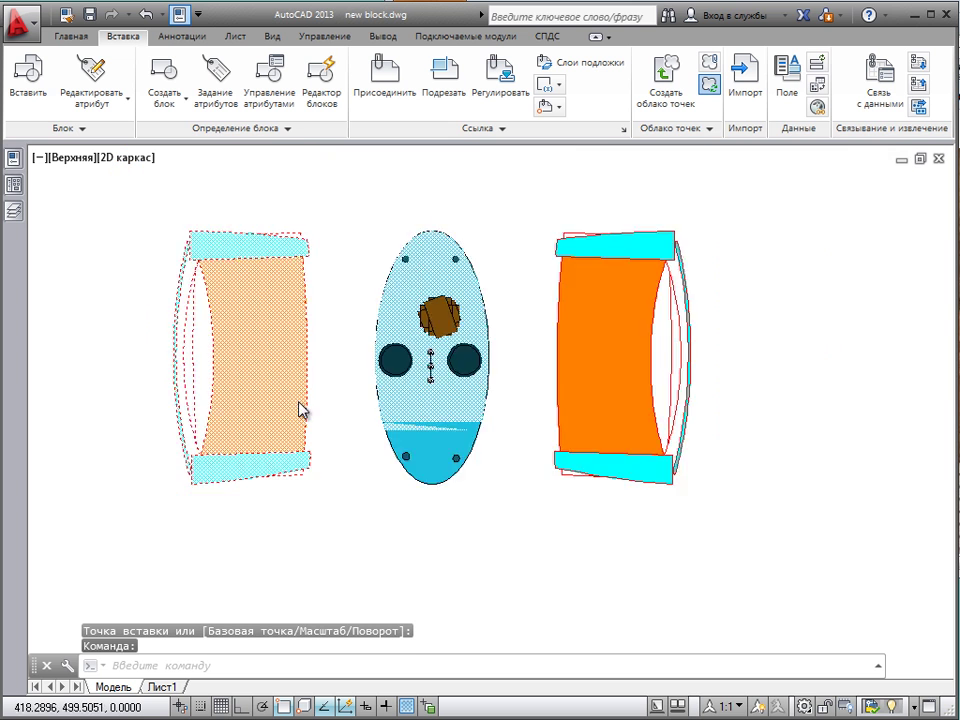
{"action": "key", "text": "Escape"}
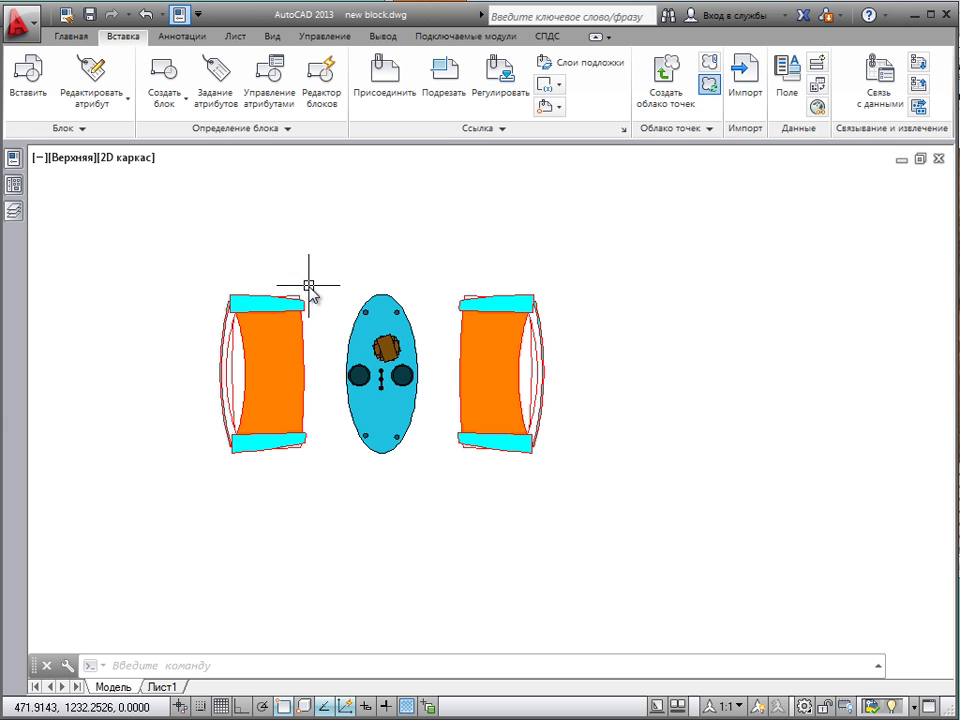
Start Copy Nested Objects and pick the block's two hatched dark circles.
{"action": "left_click", "coordinate": [74, 40]}
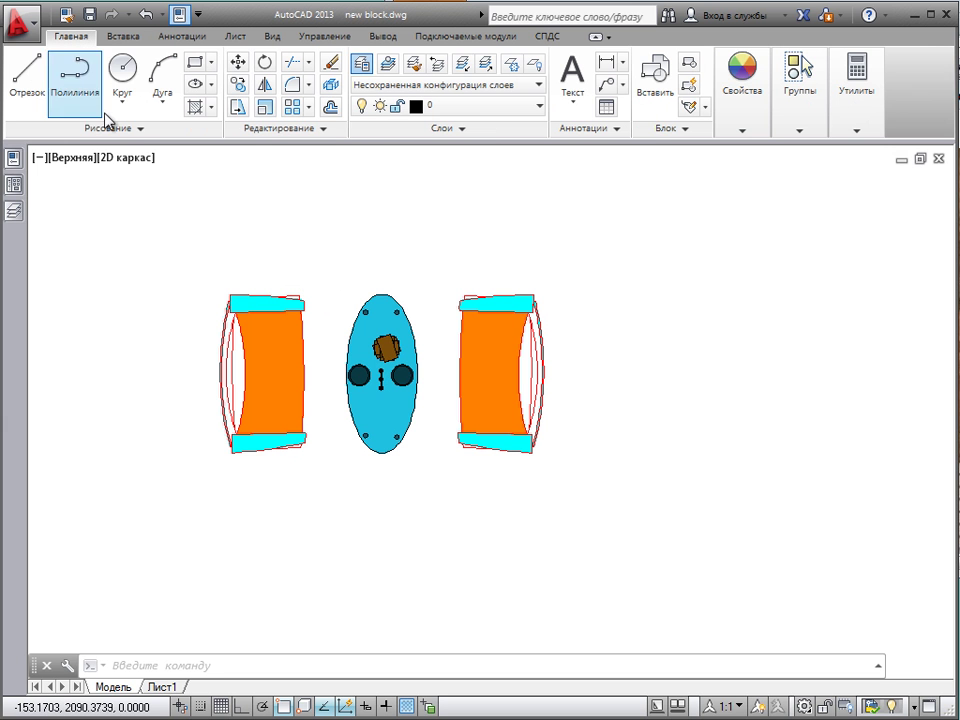
{"action": "left_click", "coordinate": [292, 130]}
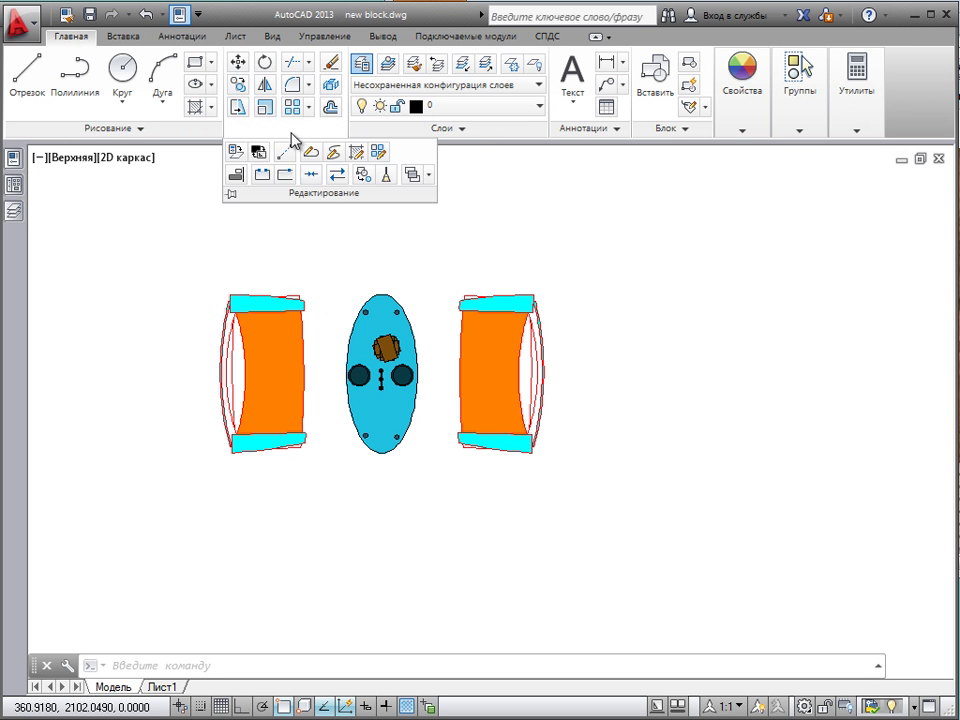
{"action": "left_click", "coordinate": [364, 176]}
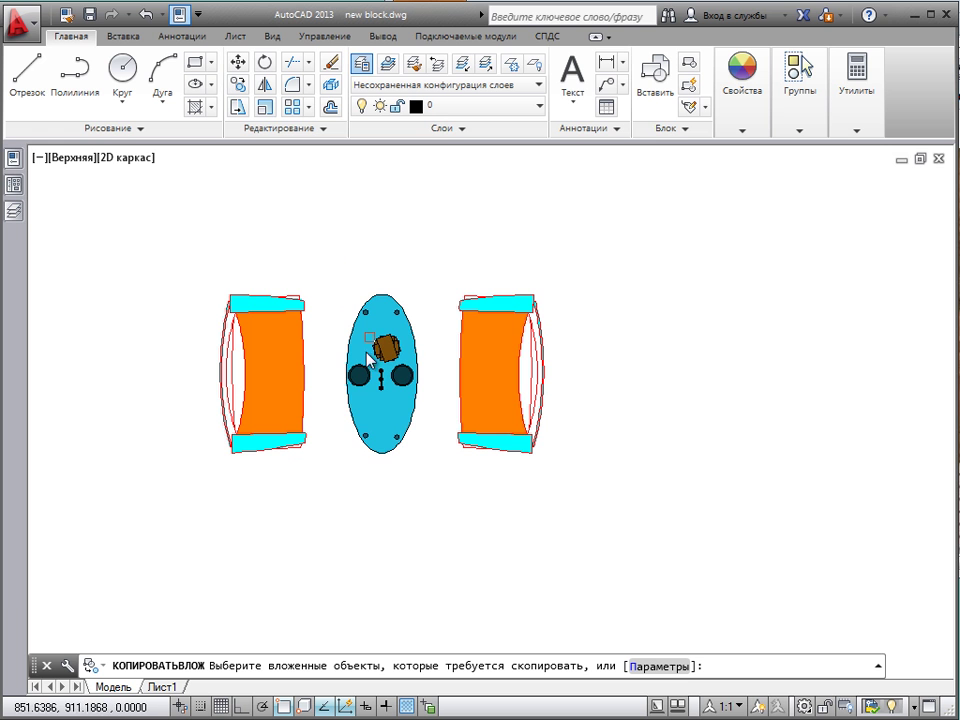
{"action": "scroll", "coordinate": [340, 400], "scroll_direction": "up", "scroll_amount": 8}
{"action": "scroll", "coordinate": [360, 383], "scroll_direction": "up", "scroll_amount": 4}
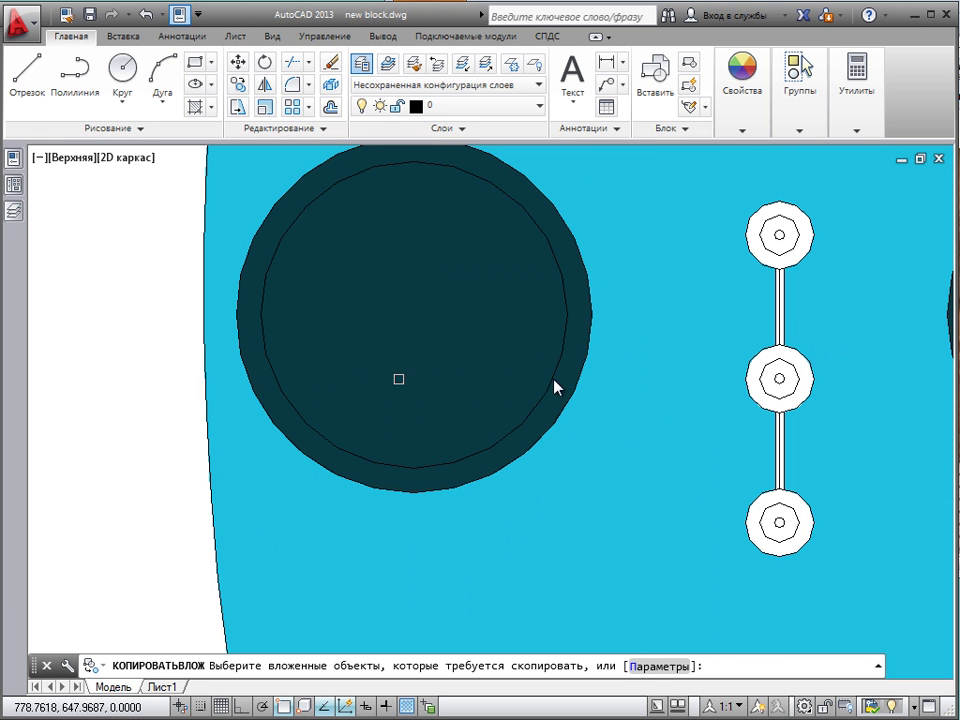
{"action": "left_click", "coordinate": [384, 461]}
{"action": "left_click", "coordinate": [387, 407]}
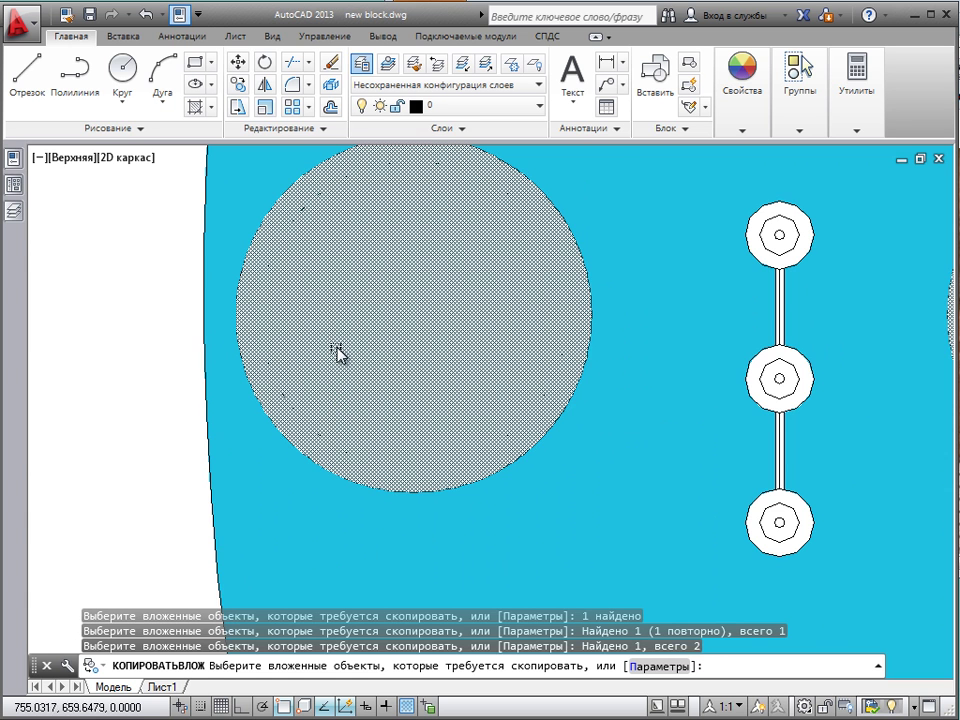
{"action": "scroll", "coordinate": [338, 348], "scroll_direction": "down", "scroll_amount": 8}
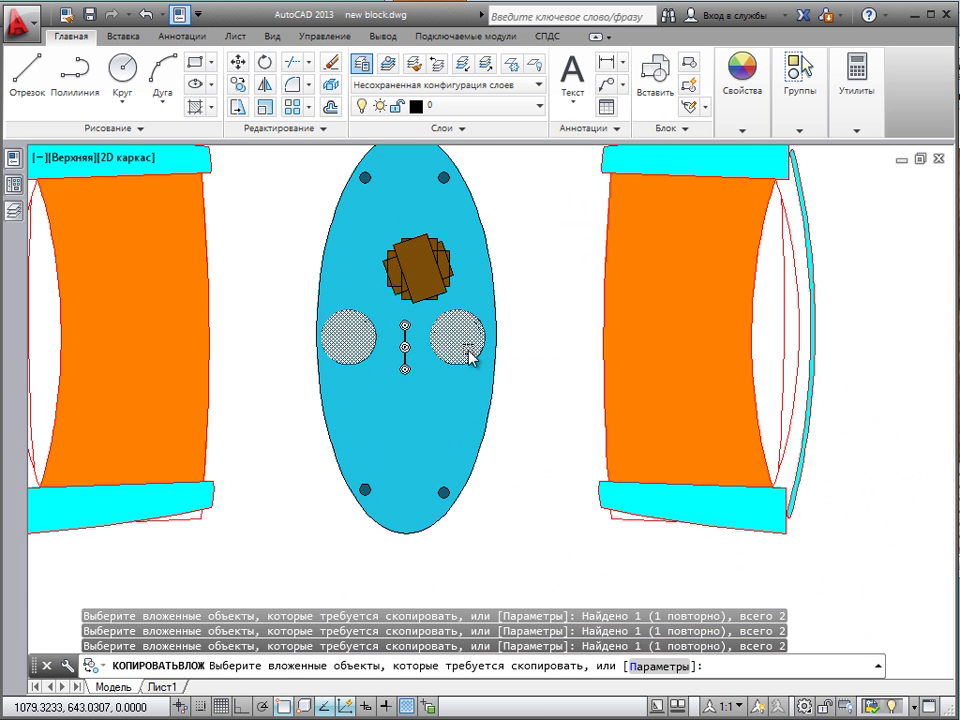
{"action": "key", "text": "Return"}
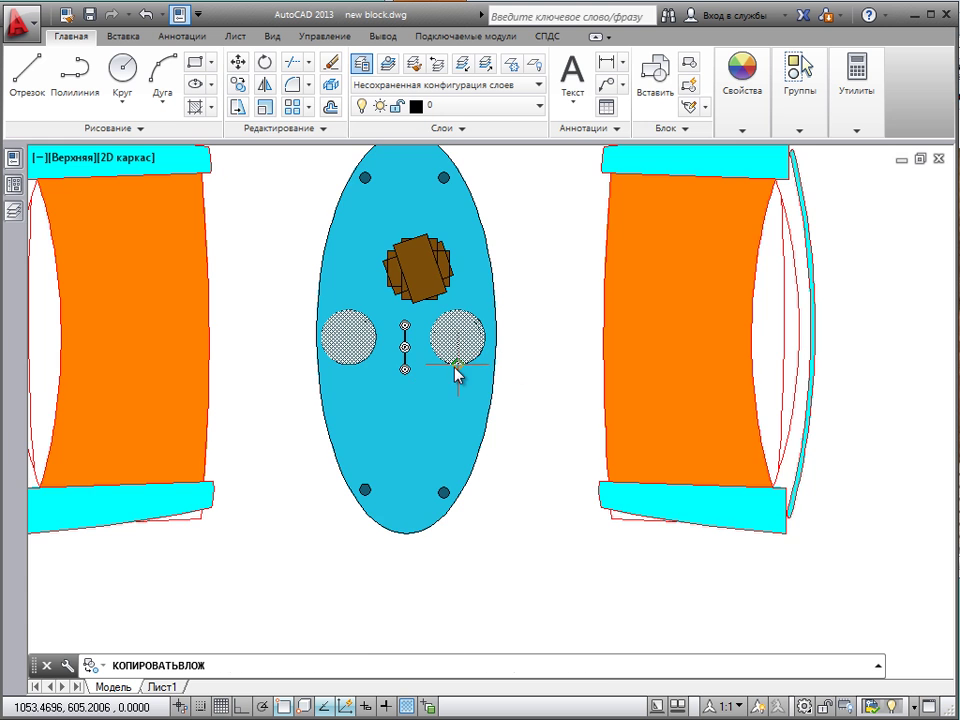
Place the copied circles above and right of the assembly, then pan the view.
{"action": "left_click", "coordinate": [456, 375]}
{"action": "scroll", "coordinate": [456, 375], "scroll_direction": "down", "scroll_amount": 5}
{"action": "left_click", "coordinate": [606, 232]}
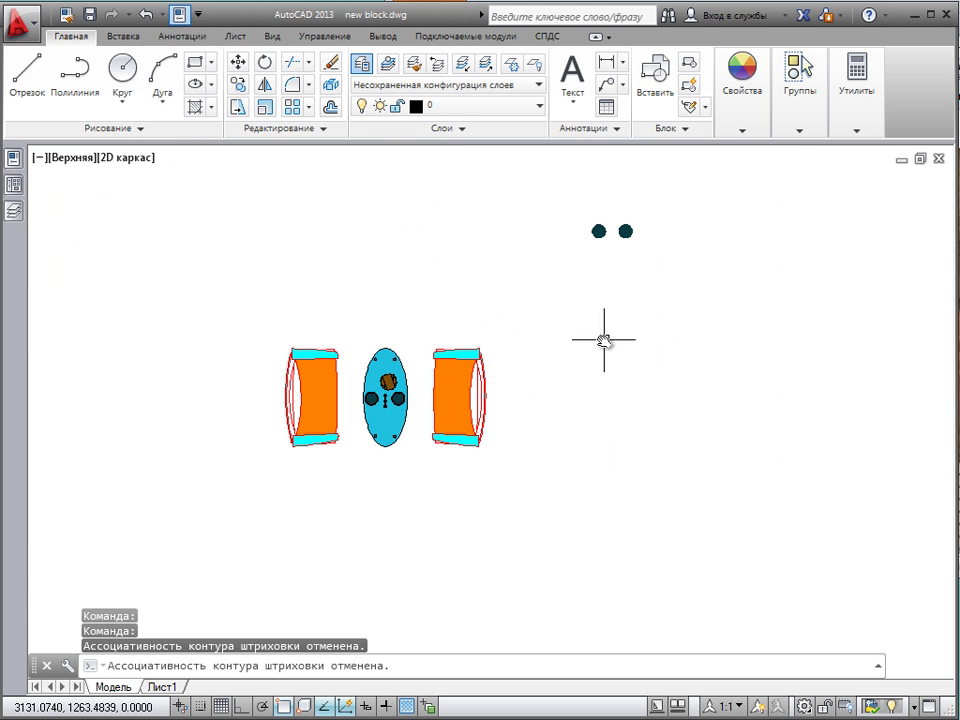
{"action": "middle_click_drag", "start_coordinate": [603, 308], "coordinate": [521, 381]}
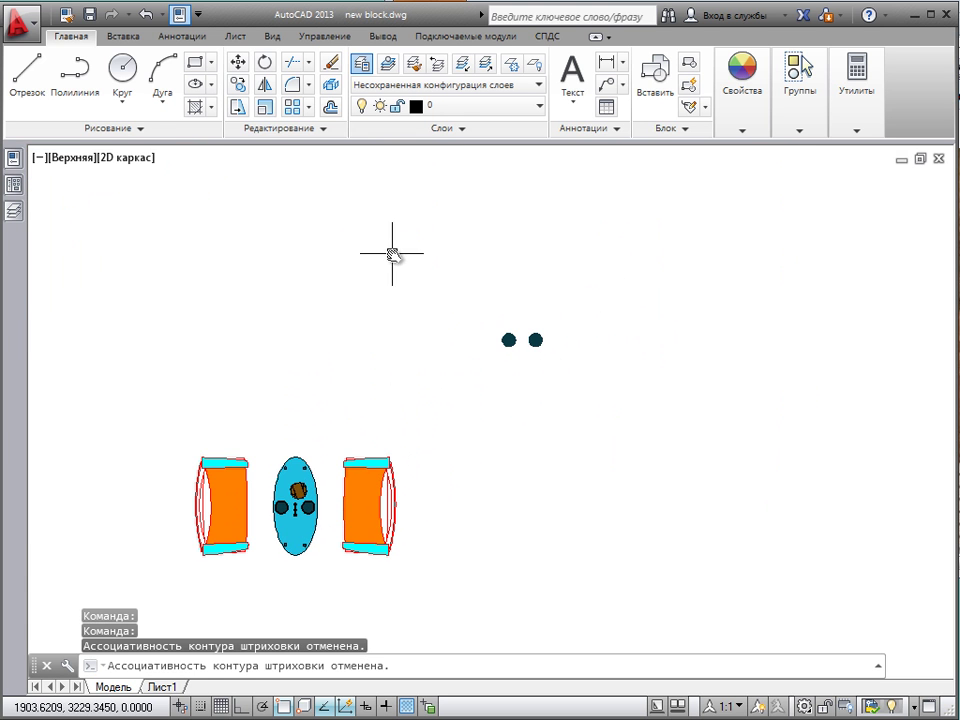
{"action": "scroll", "coordinate": [514, 354], "scroll_direction": "up", "scroll_amount": 2}
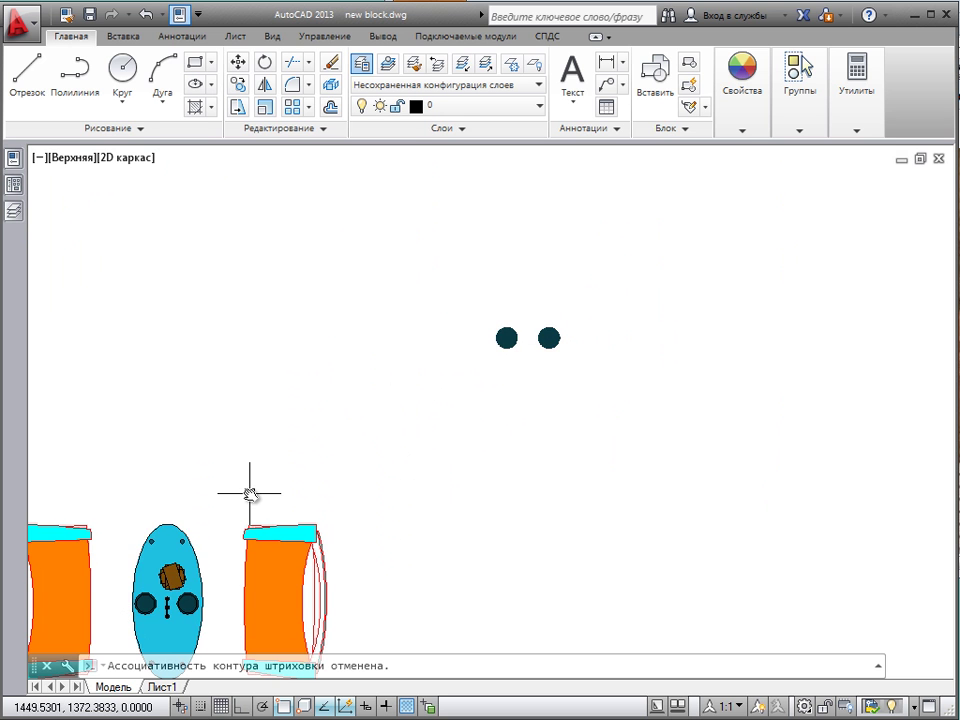
{"action": "mouse_move", "coordinate": [270, 483]}
{"action": "middle_mouse_down"}
{"action": "mouse_move", "coordinate": [270, 437]}
{"action": "mouse_move", "coordinate": [343, 407]}
{"action": "middle_mouse_up"}
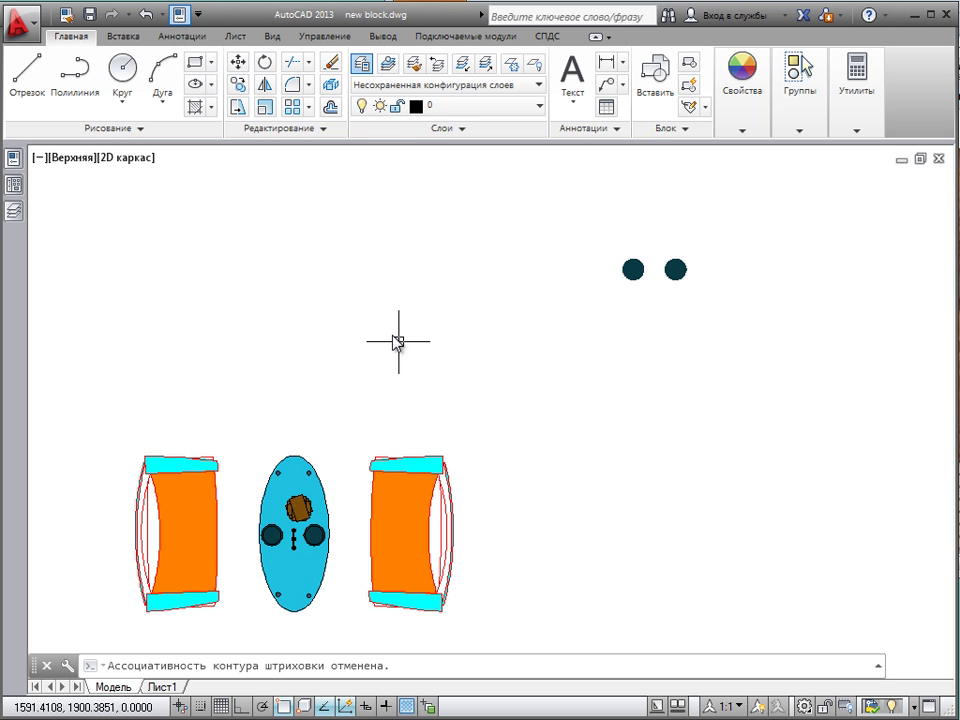
Erase the two dark copied circles and the whole набор1 assembly.
{"action": "left_click", "coordinate": [542, 204]}
{"action": "left_click", "coordinate": [700, 288]}
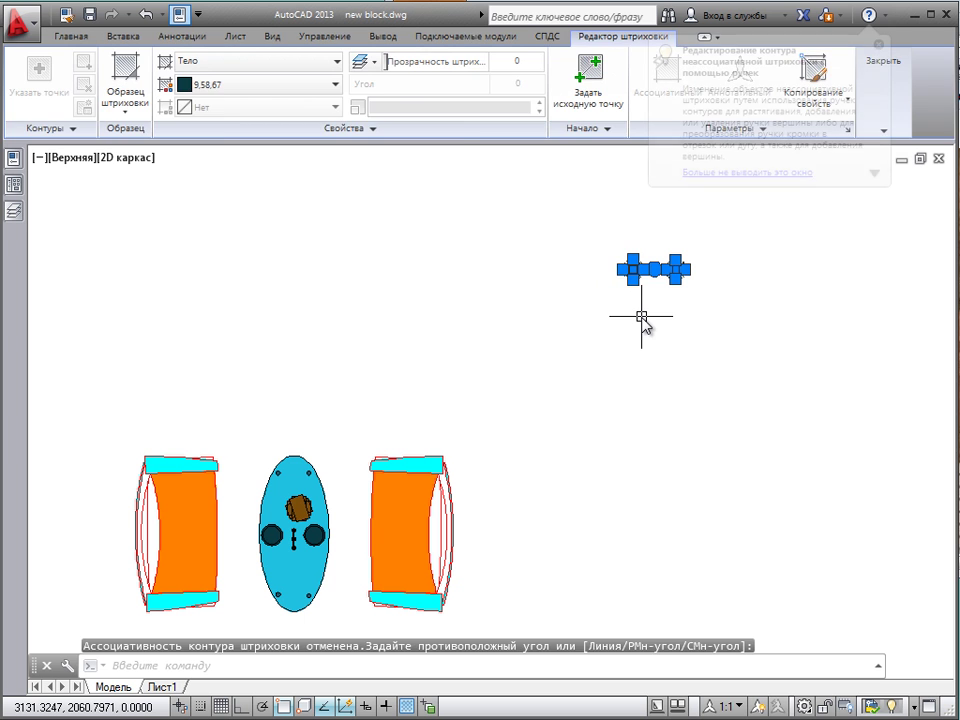
{"action": "key", "text": "Delete"}
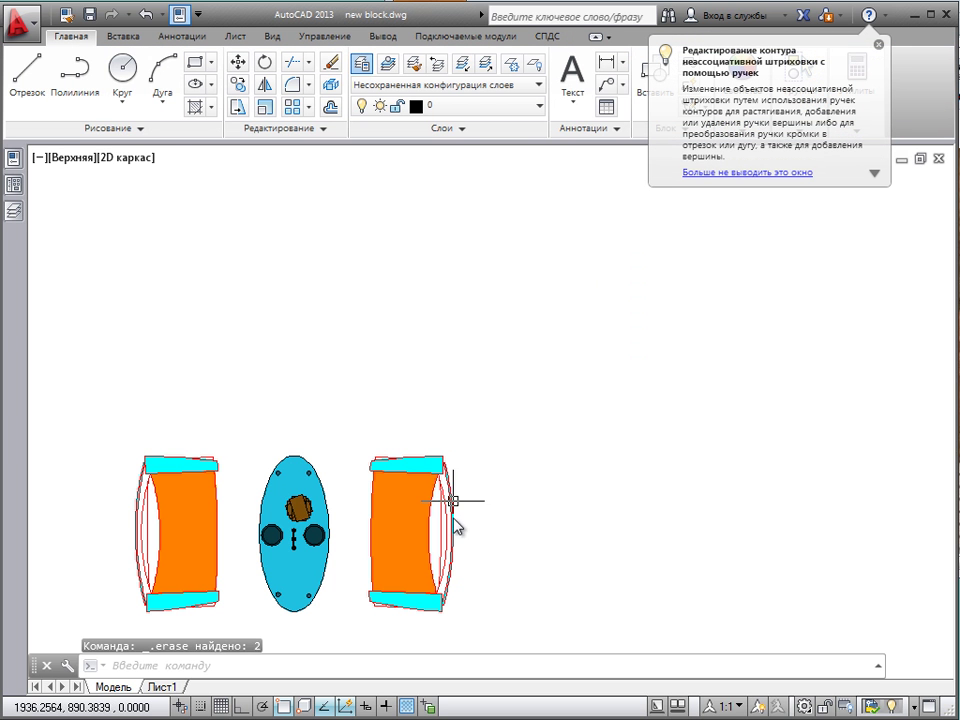
{"action": "left_click", "coordinate": [514, 620]}
{"action": "left_click", "coordinate": [133, 403]}
{"action": "key", "text": "Delete"}
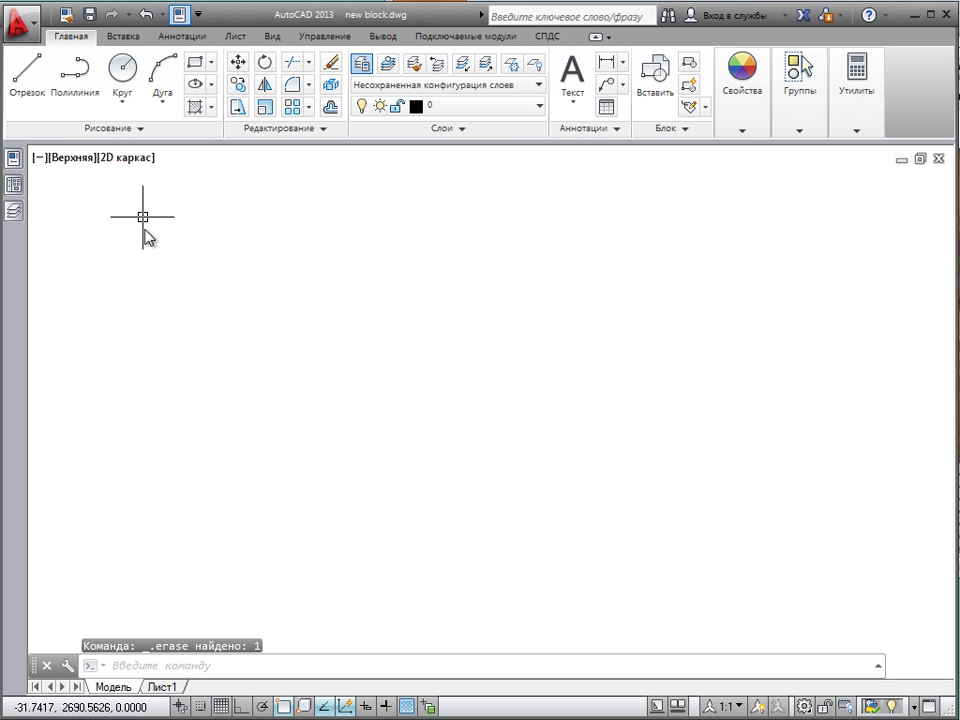
Draw two circles side by side and a smaller one below, then select the upper-right circle.
{"action": "left_click", "coordinate": [122, 78]}
{"action": "left_click", "coordinate": [222, 335]}
{"action": "left_click", "coordinate": [212, 268]}
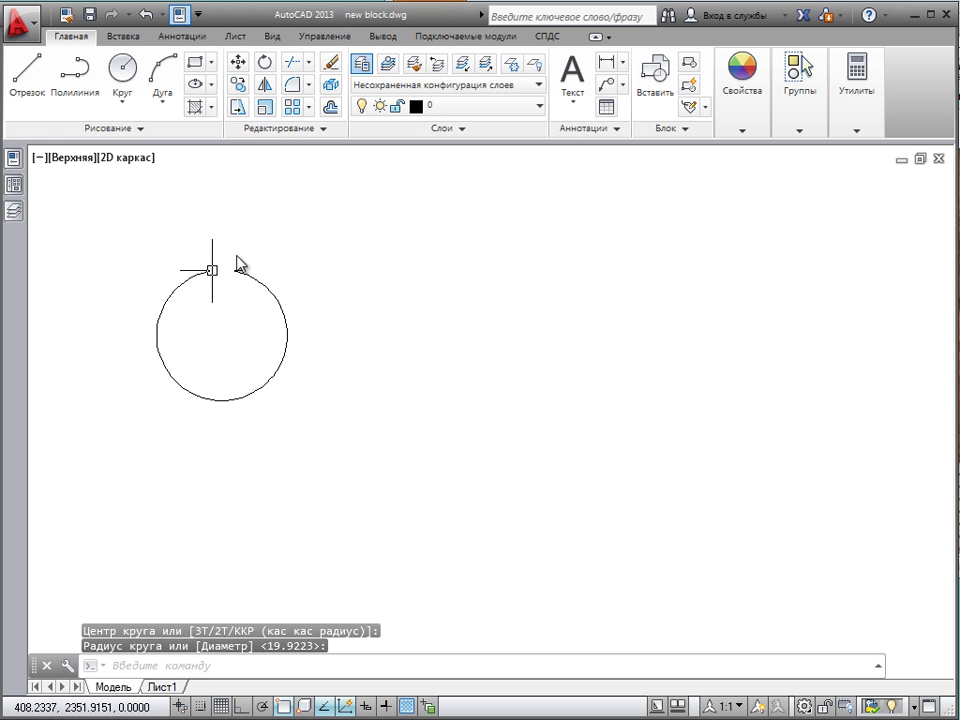
{"action": "left_click", "coordinate": [122, 78]}
{"action": "left_click", "coordinate": [450, 344]}
{"action": "left_click", "coordinate": [396, 300]}
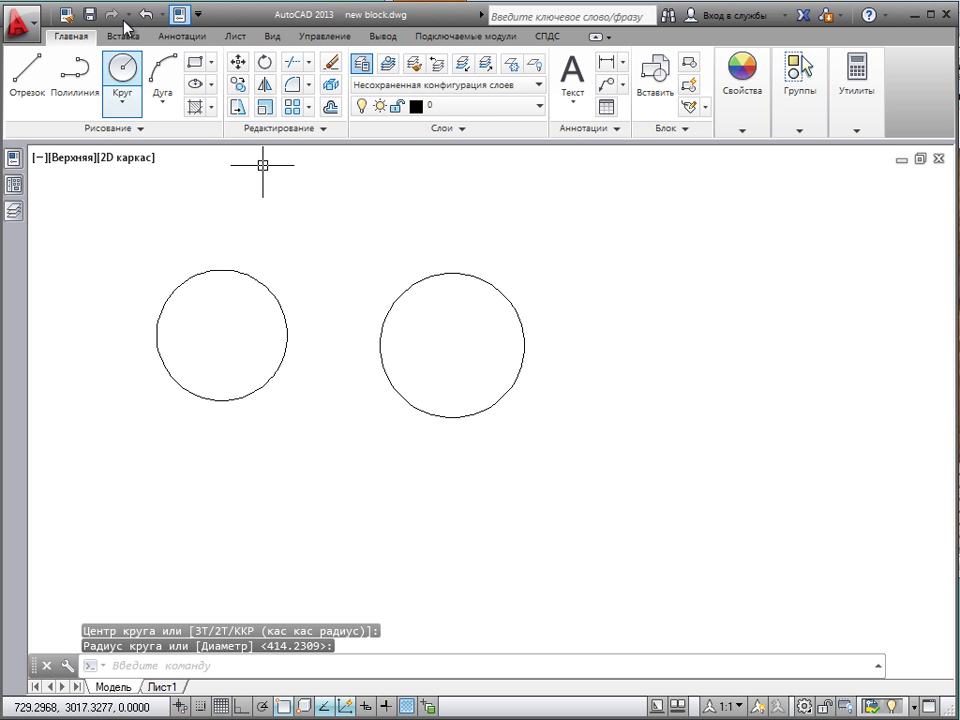
{"action": "left_click", "coordinate": [122, 70]}
{"action": "left_click", "coordinate": [286, 521]}
{"action": "left_click", "coordinate": [287, 483]}
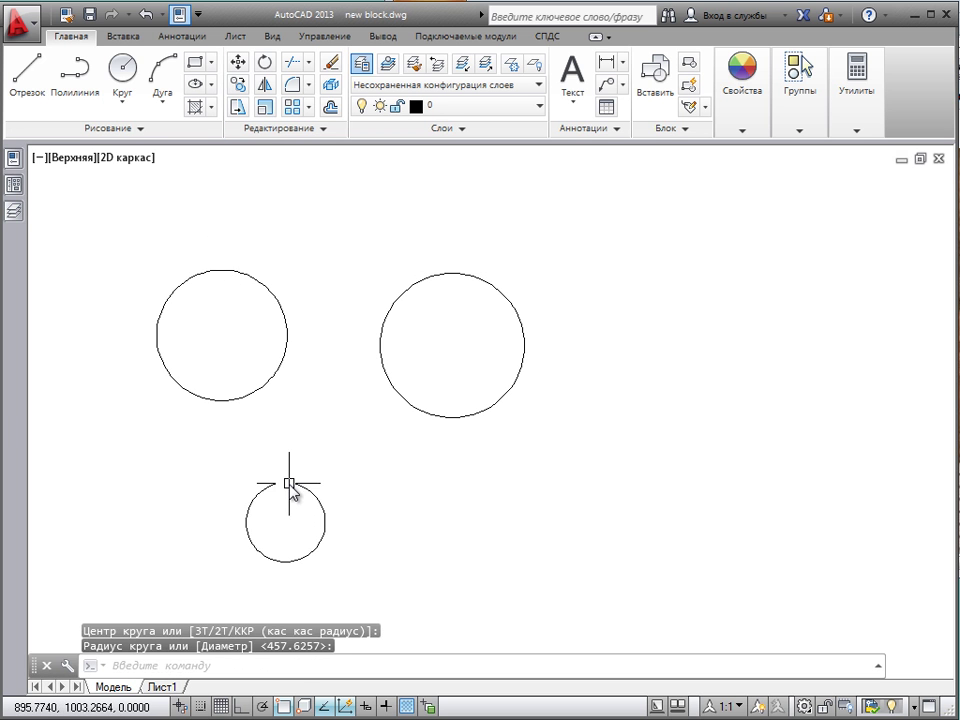
{"action": "left_click", "coordinate": [452, 345]}
Set the selected circle's colour to Blue and its lineweight to 0.70 mm.
{"action": "left_click", "coordinate": [742, 130]}
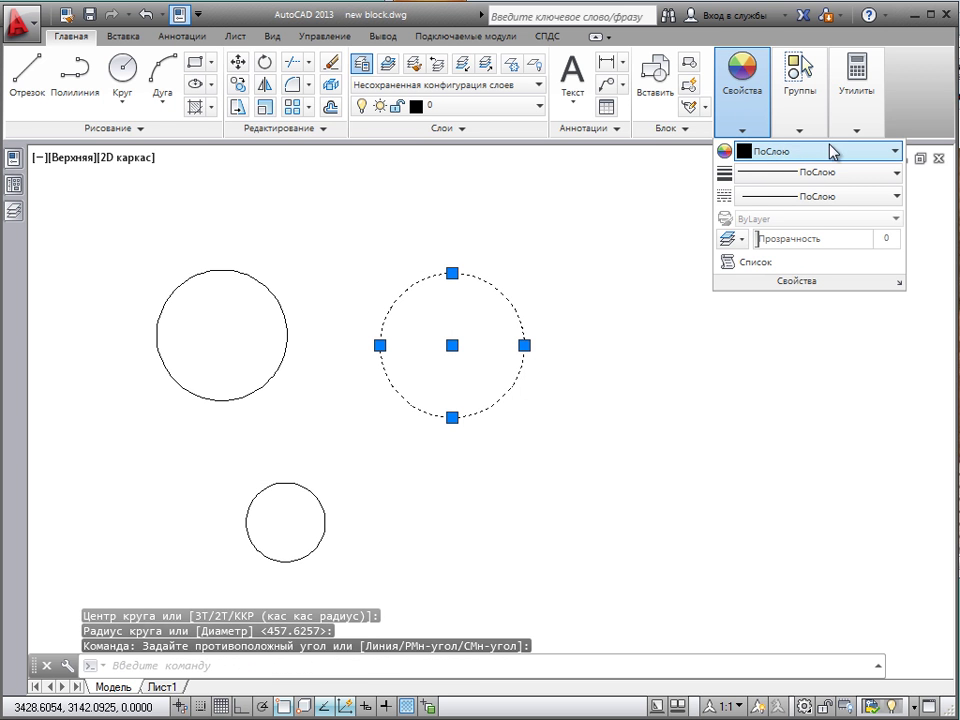
{"action": "left_click", "coordinate": [836, 150]}
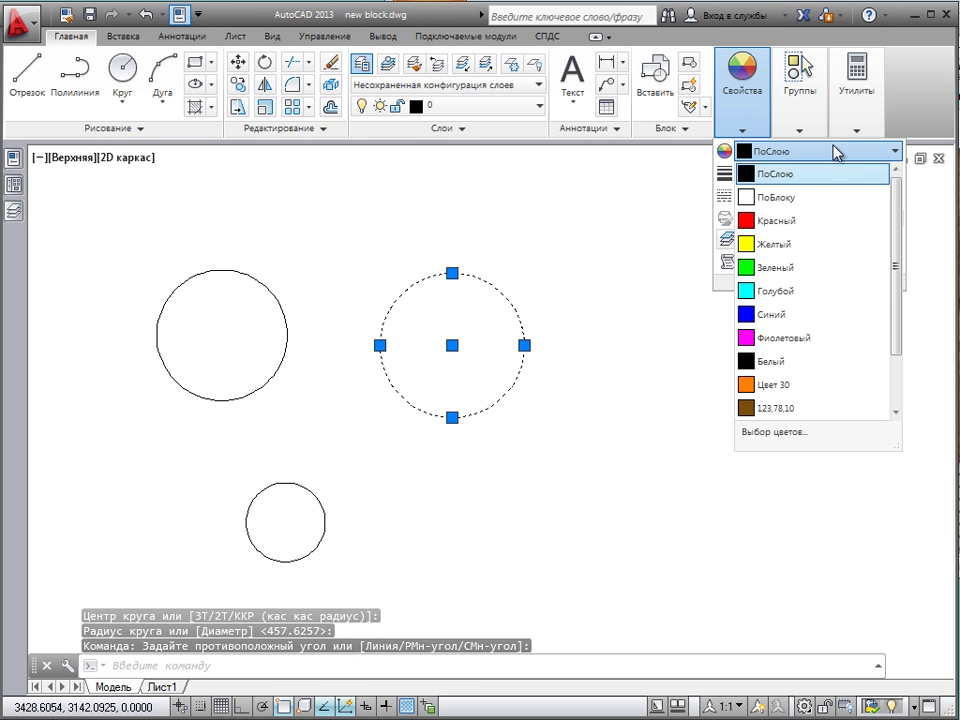
{"action": "left_click", "coordinate": [775, 314]}
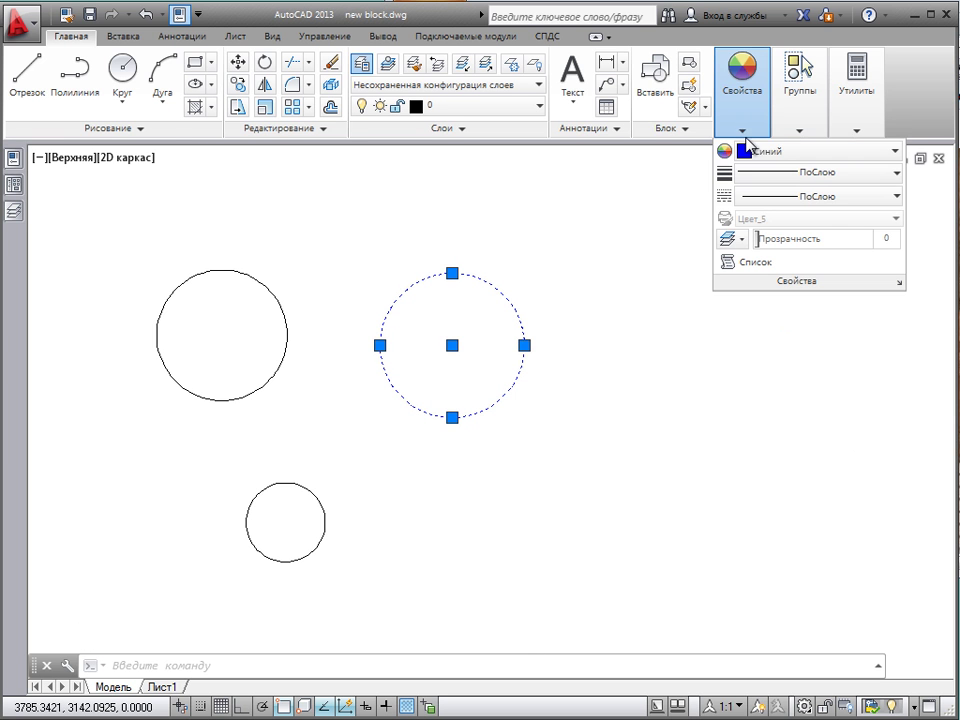
{"action": "left_click", "coordinate": [793, 175]}
{"action": "scroll", "coordinate": [810, 385], "scroll_direction": "down", "scroll_amount": 3}
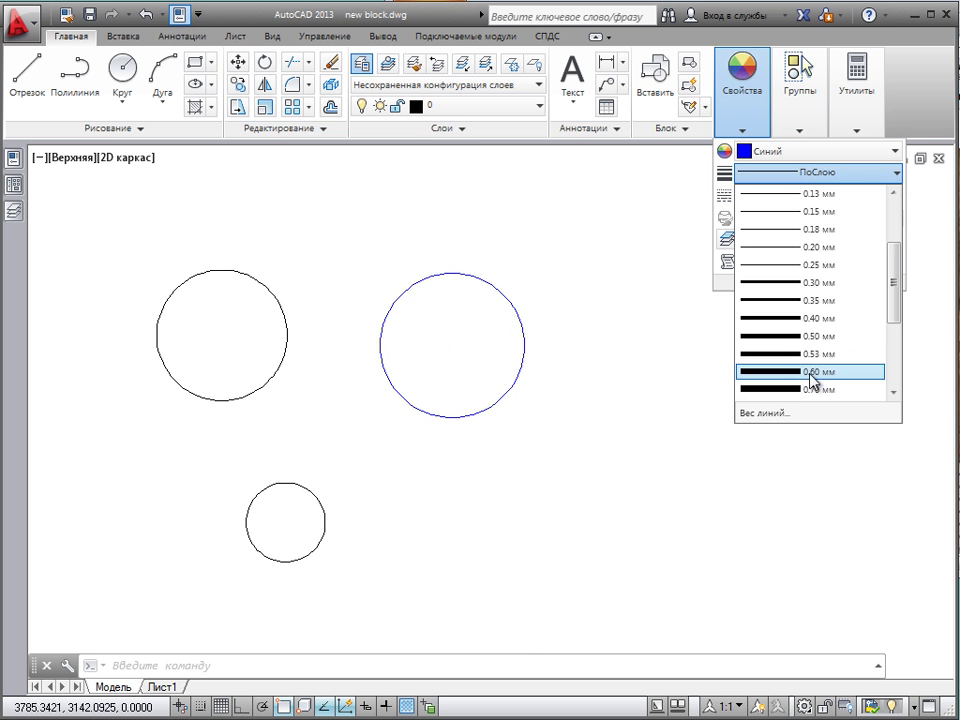
{"action": "left_click", "coordinate": [806, 386]}
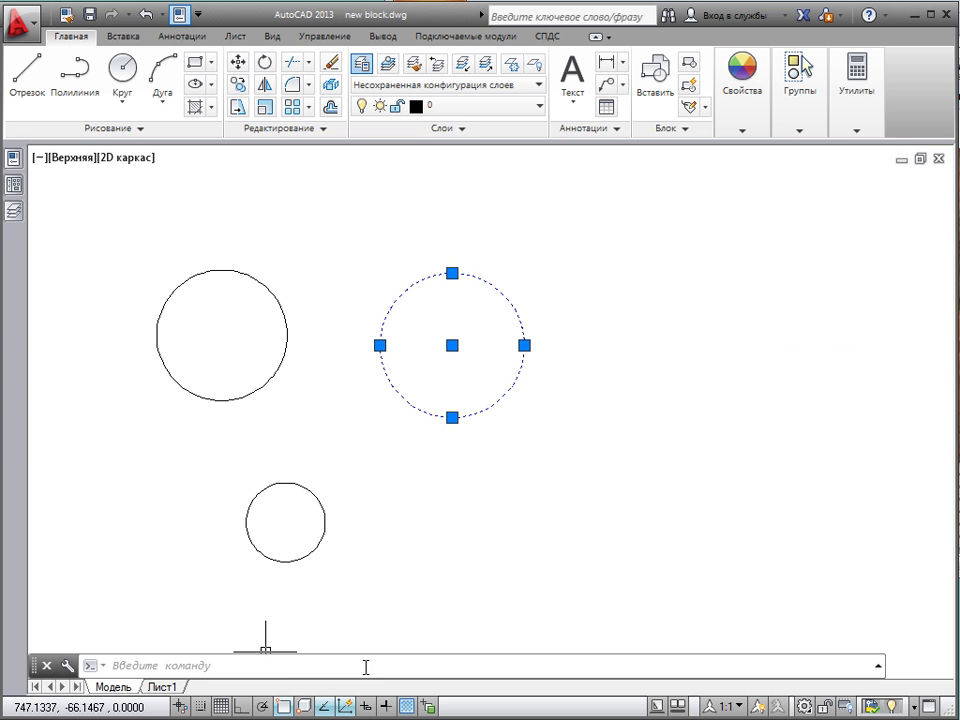
Turn on Show Lineweight so the thick line displays, then deselect and pan the view.
{"action": "left_click", "coordinate": [385, 706]}
{"action": "key", "text": "Escape"}
{"action": "key", "text": "Escape"}
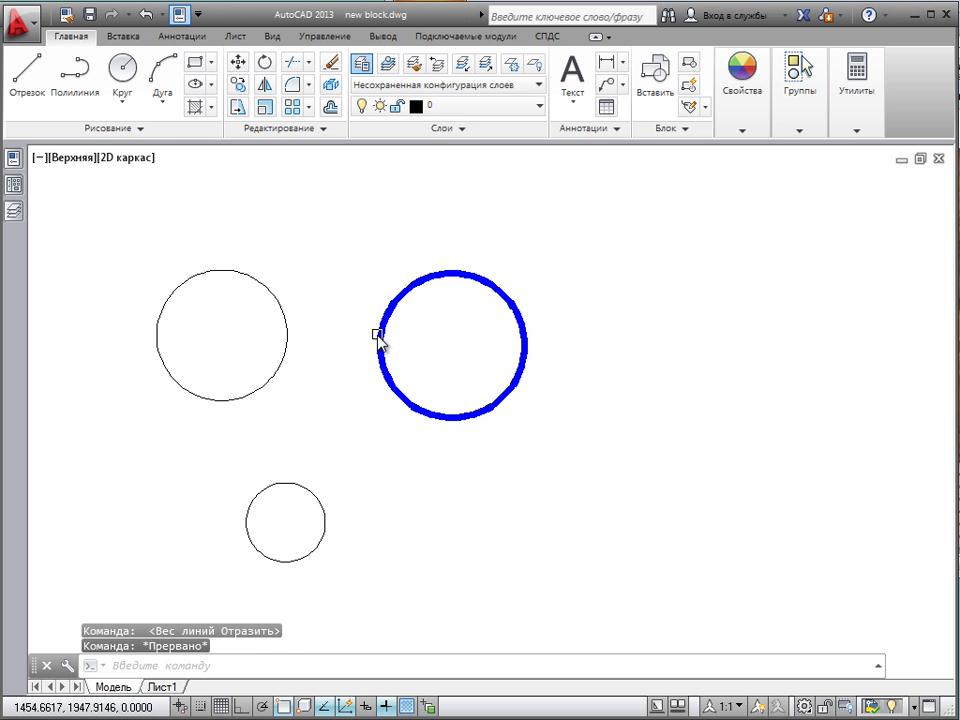
{"action": "middle_click_drag", "start_coordinate": [332, 360], "coordinate": [443, 339]}
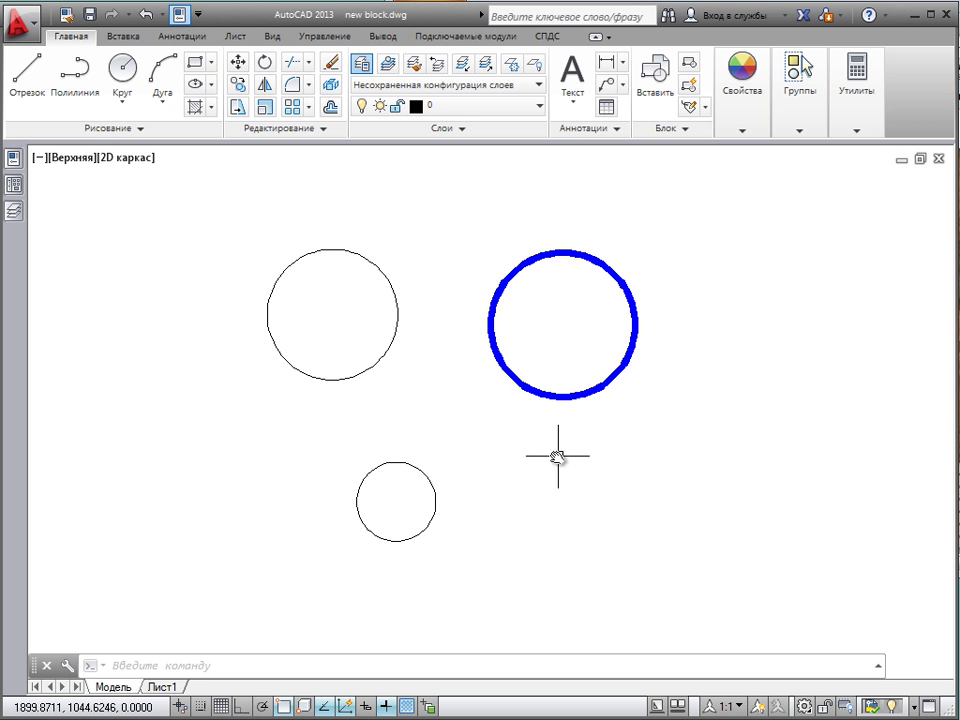
Use КП (MATCHPROP) to copy the blue circle's properties onto the small and upper-left circles.
{"action": "left_click", "coordinate": [608, 453]}
{"action": "left_click", "coordinate": [533, 369]}
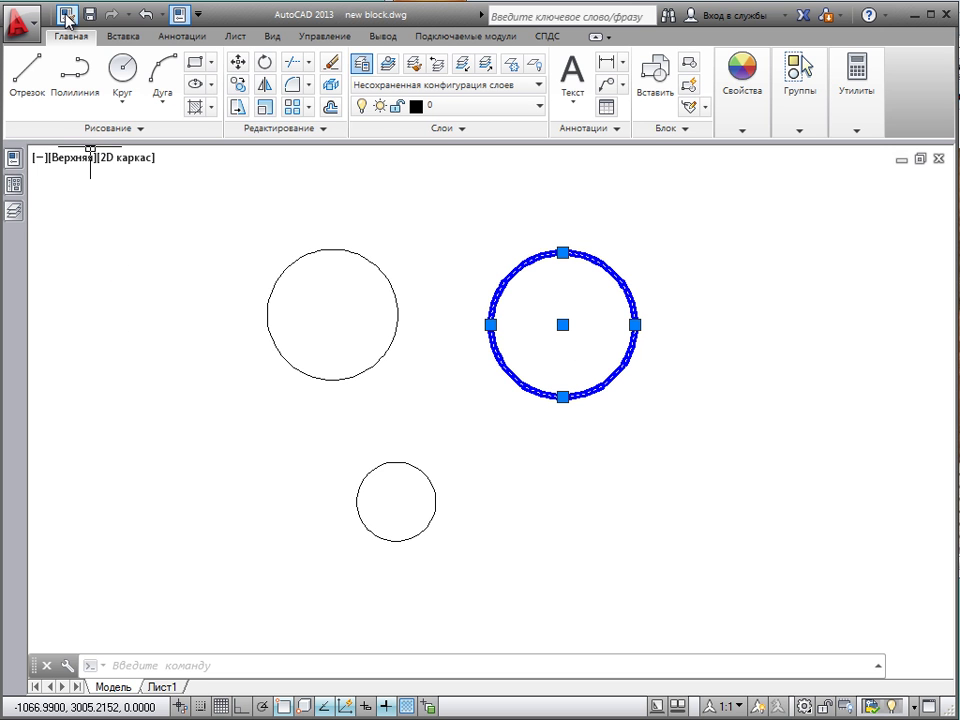
{"action": "mouse_move", "coordinate": [493, 304]}
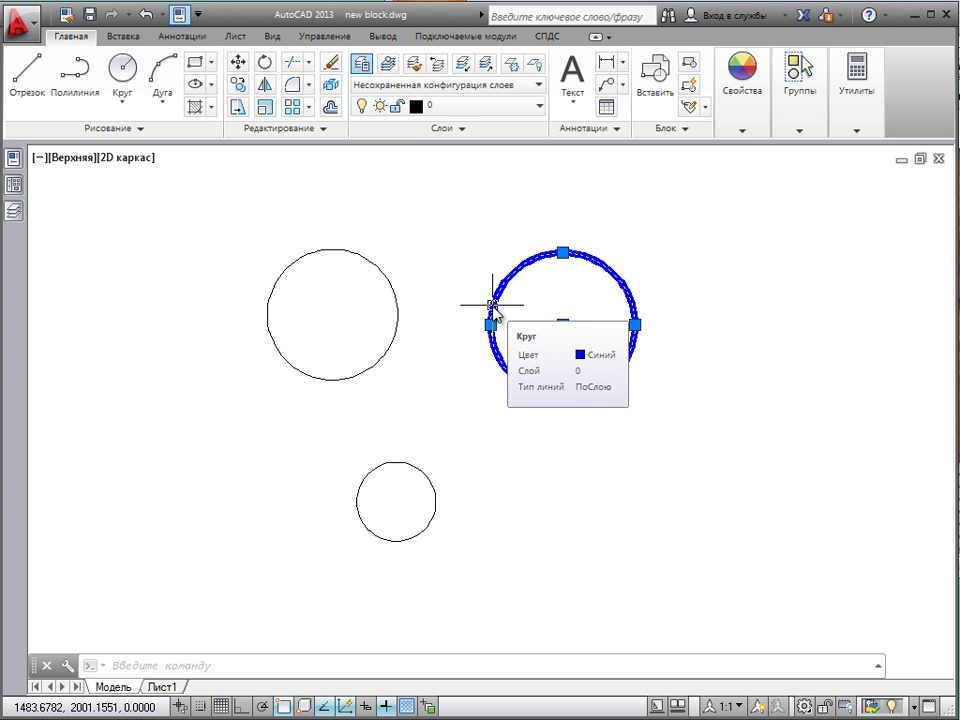
{"action": "type", "text": "кпс"}
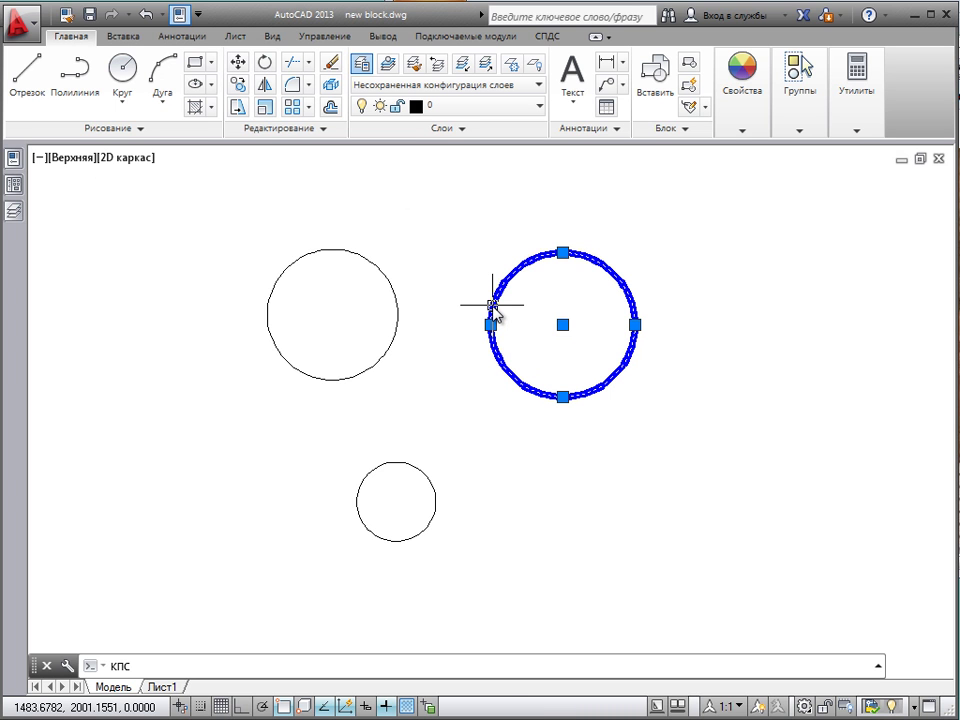
{"action": "key", "text": "Return"}
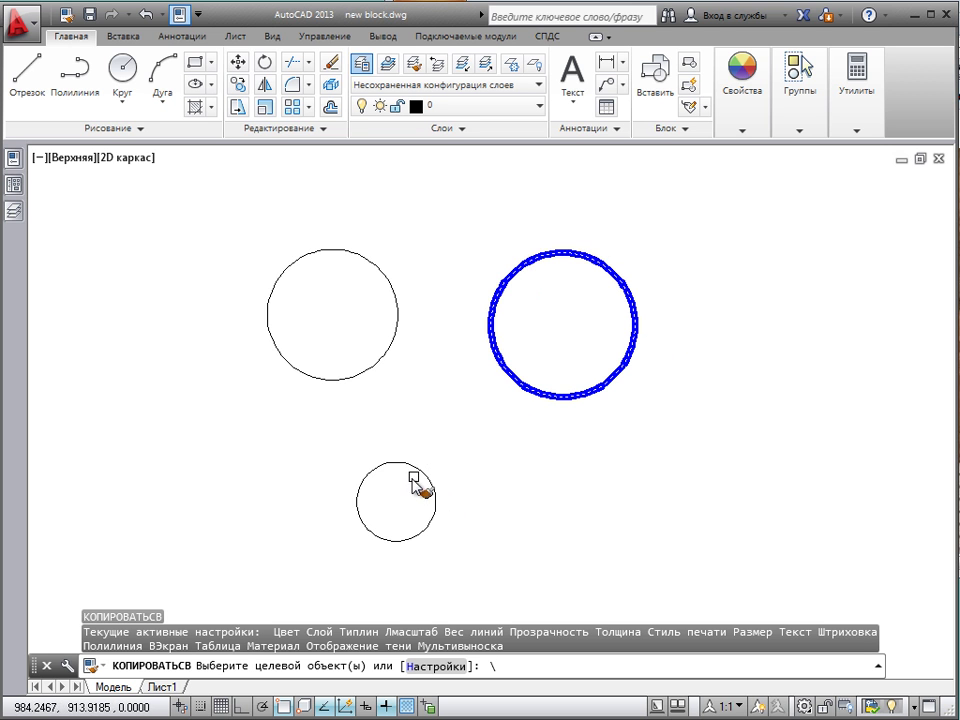
{"action": "left_click", "coordinate": [377, 467]}
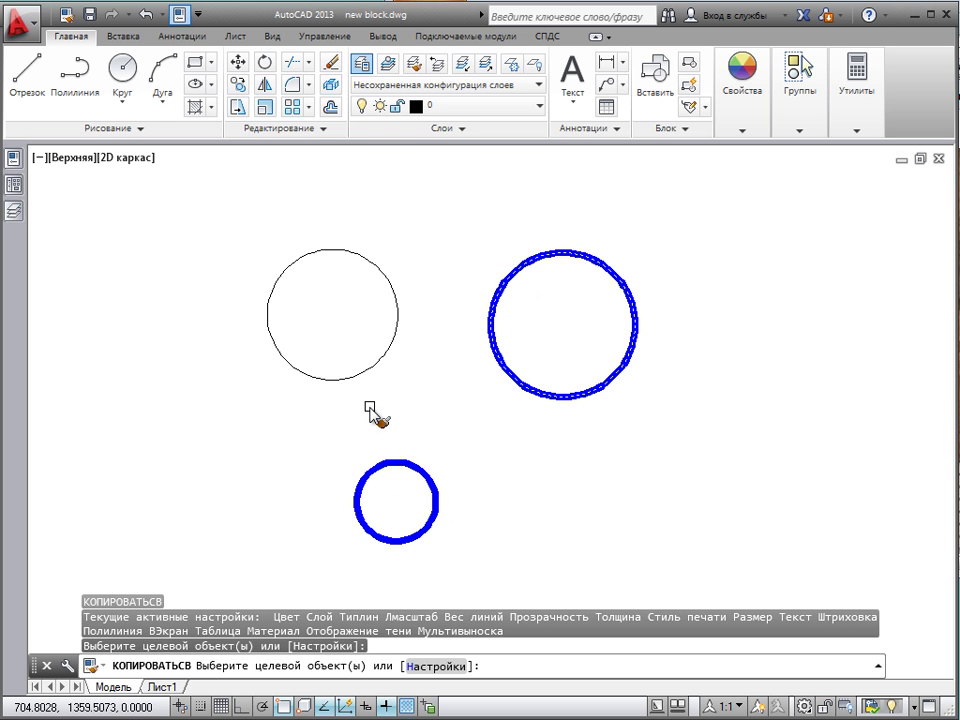
{"action": "left_click", "coordinate": [377, 361]}
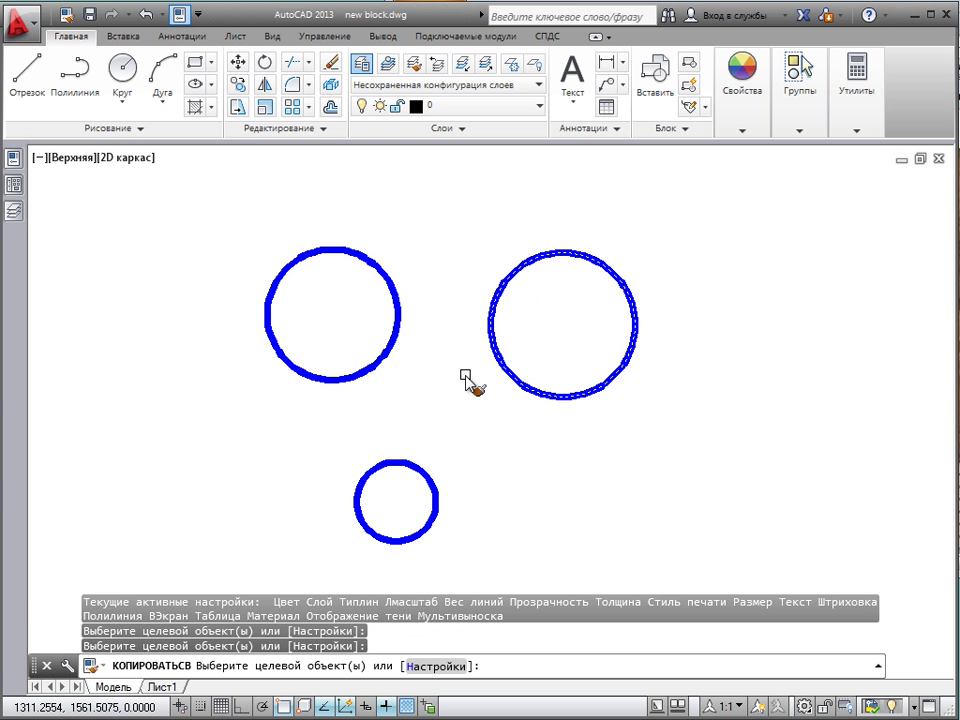
{"action": "key", "text": "Escape"}
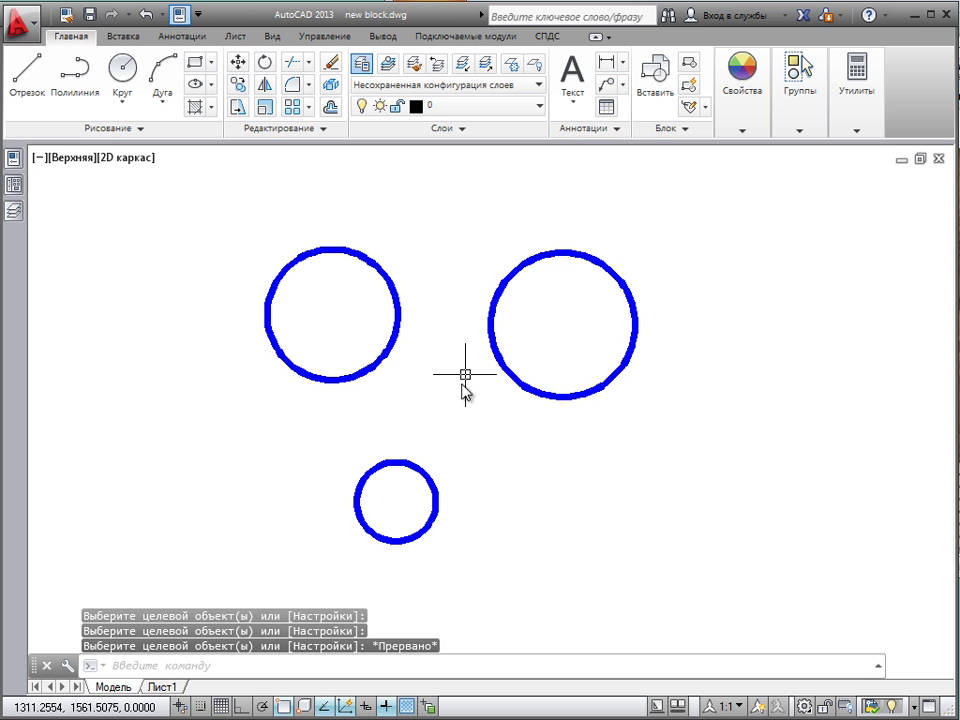